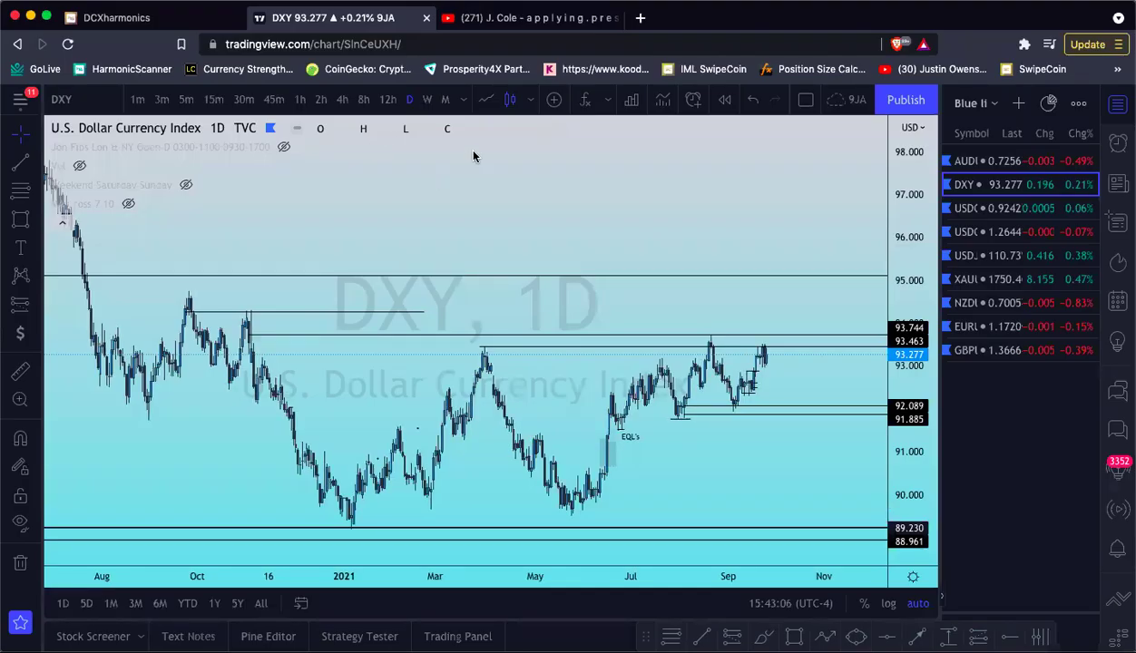
# Step: Examine the U.S. Dollar Index daily price history and its marked horizontal levels from 2020 to the latest candles
pyautogui.scroll(5, 473, 156)
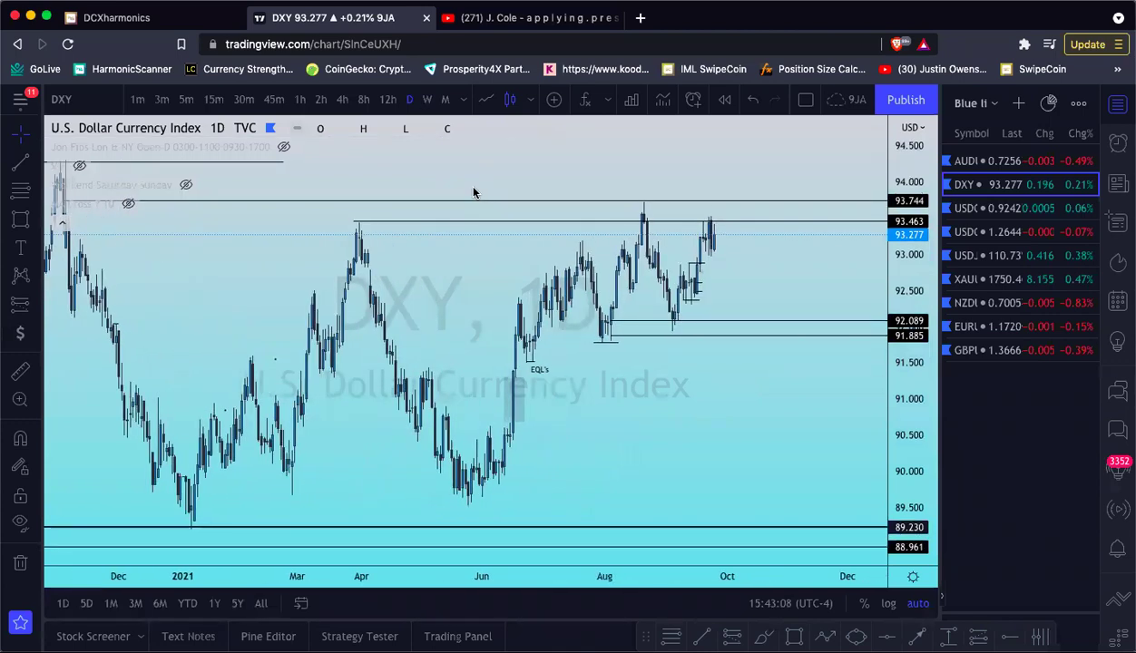
pyautogui.scroll(-2, 545, 222)
pyautogui.scroll(-2, 754, 218)
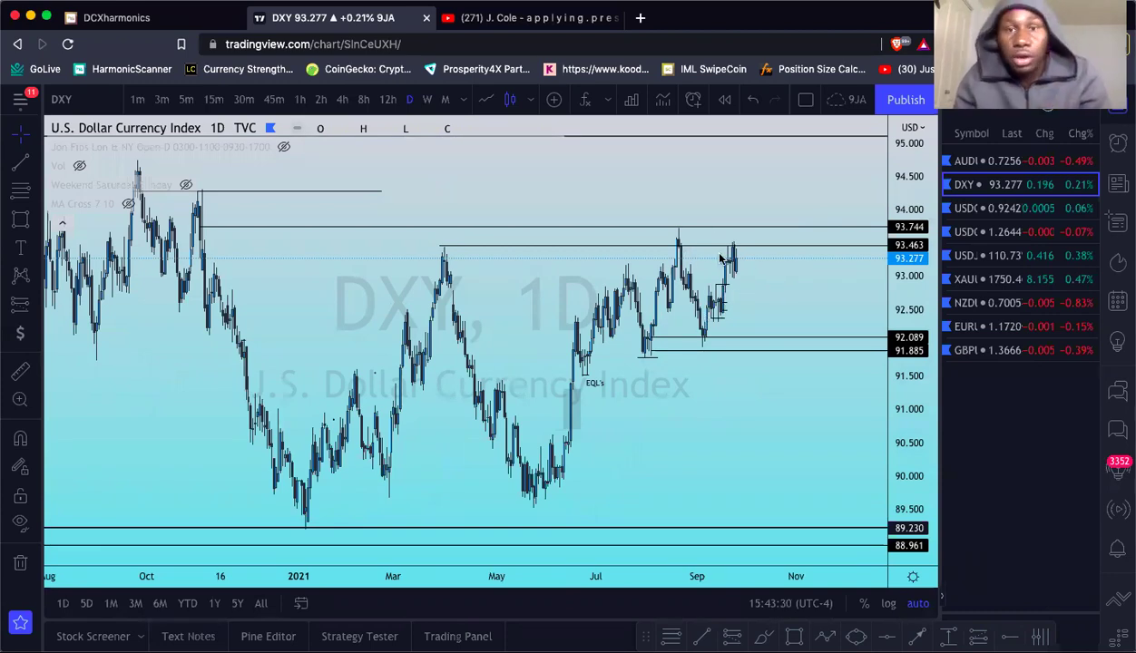
pyautogui.scroll(2, 676, 240)
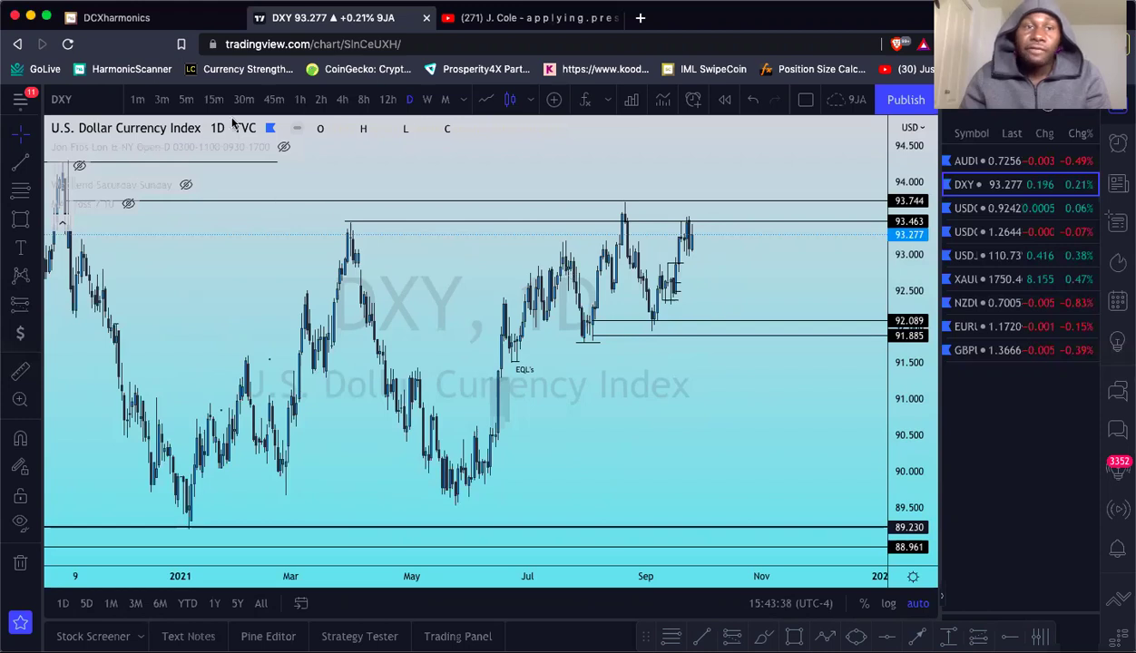
pyautogui.click(342, 100)
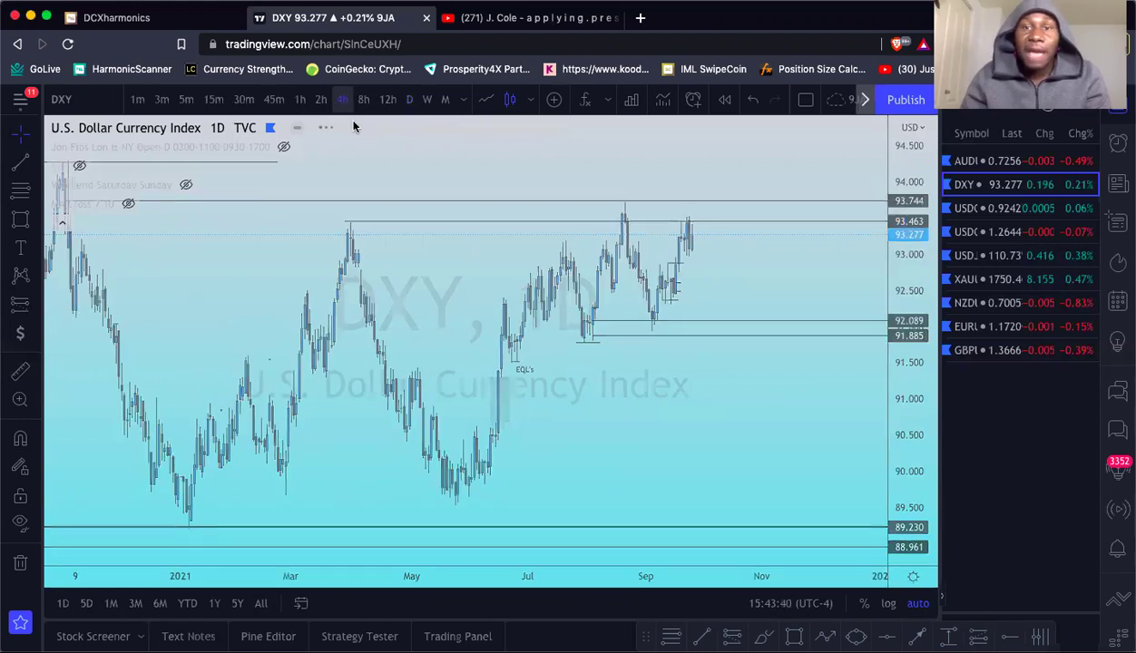
pyautogui.scroll(3, 391, 241)
pyautogui.scroll(-1, 391, 242)
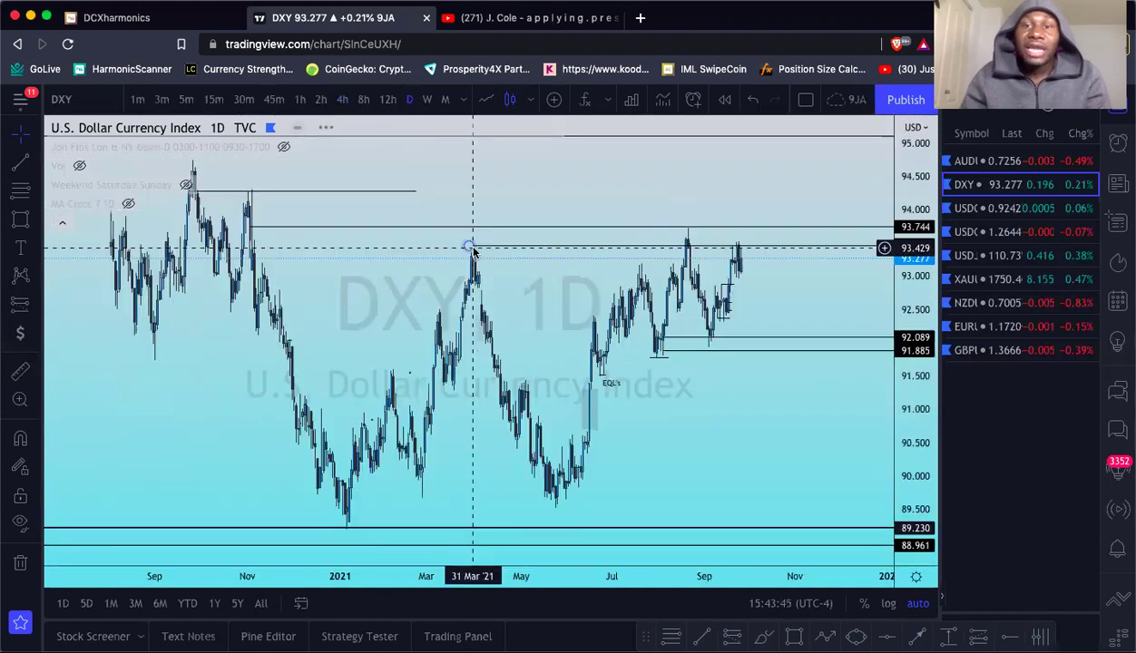
pyautogui.hscroll(-5, 473, 205)
pyautogui.scroll(-3, 473, 203)
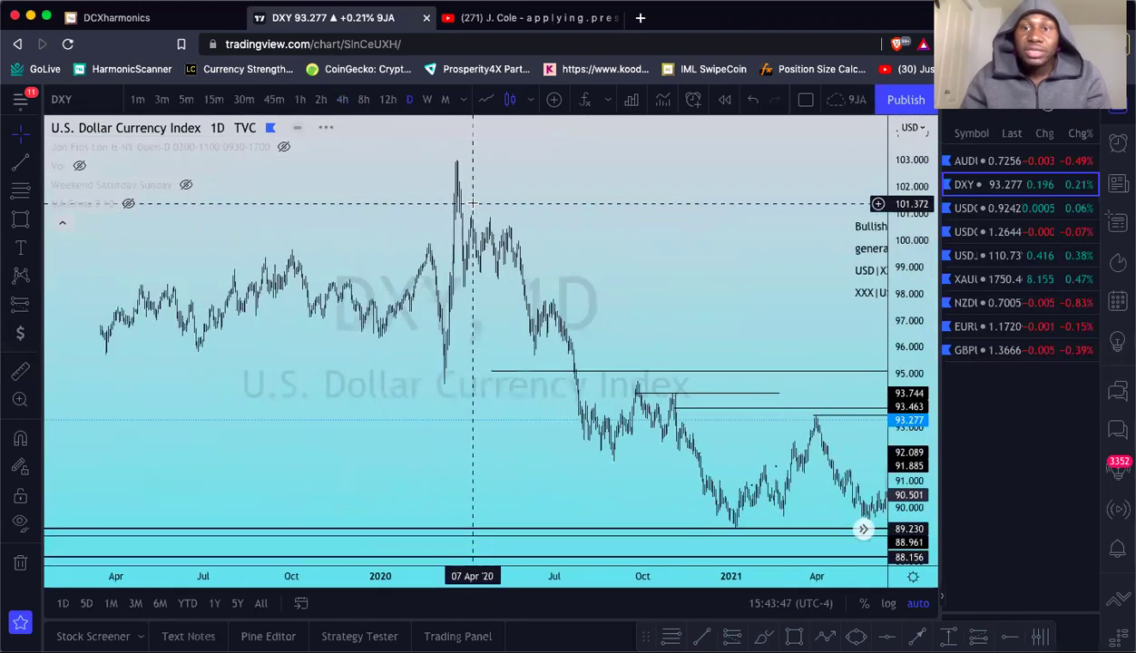
pyautogui.hscroll(5, 456, 203)
pyautogui.hscroll(3, 595, 239)
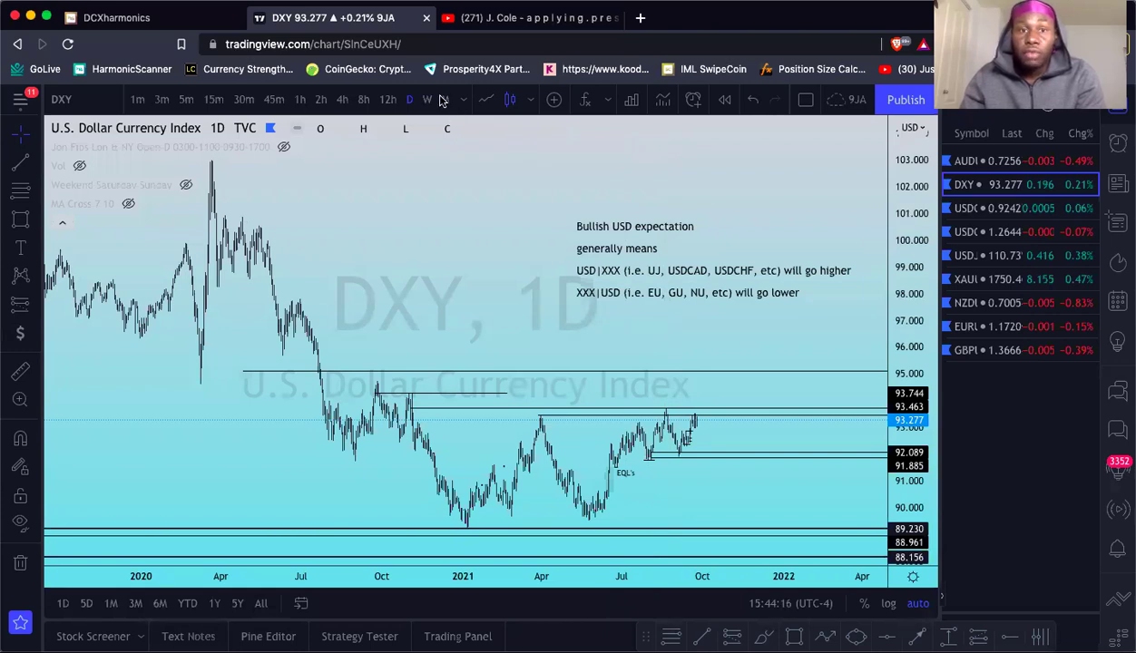
pyautogui.scroll(3, 837, 305)
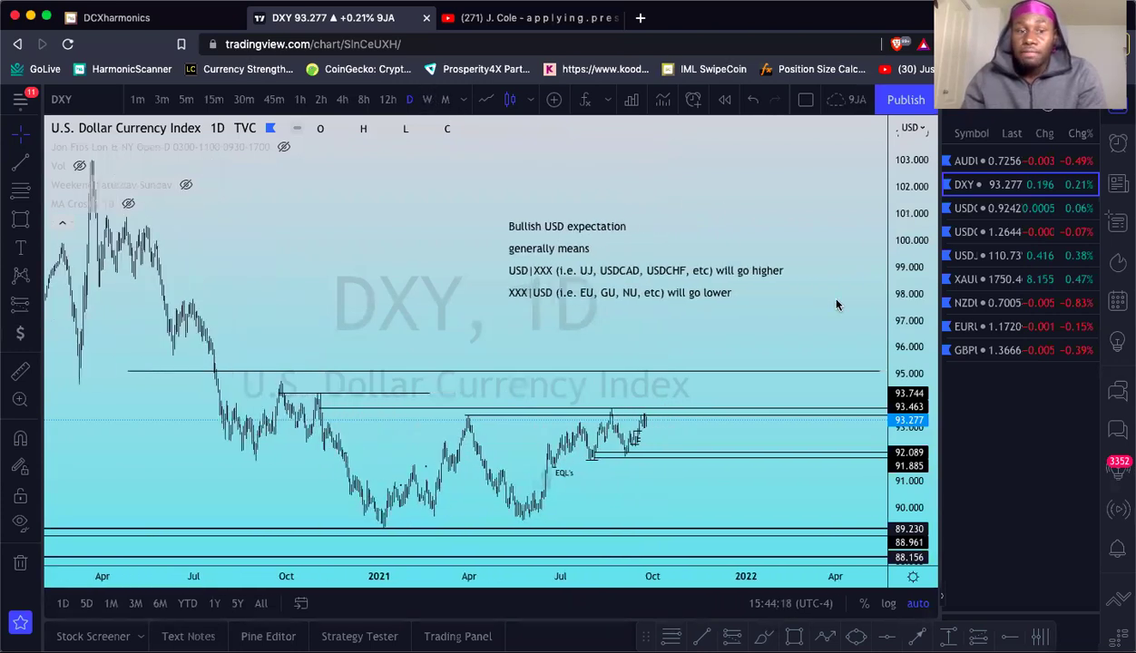
pyautogui.scroll(-1, 851, 343)
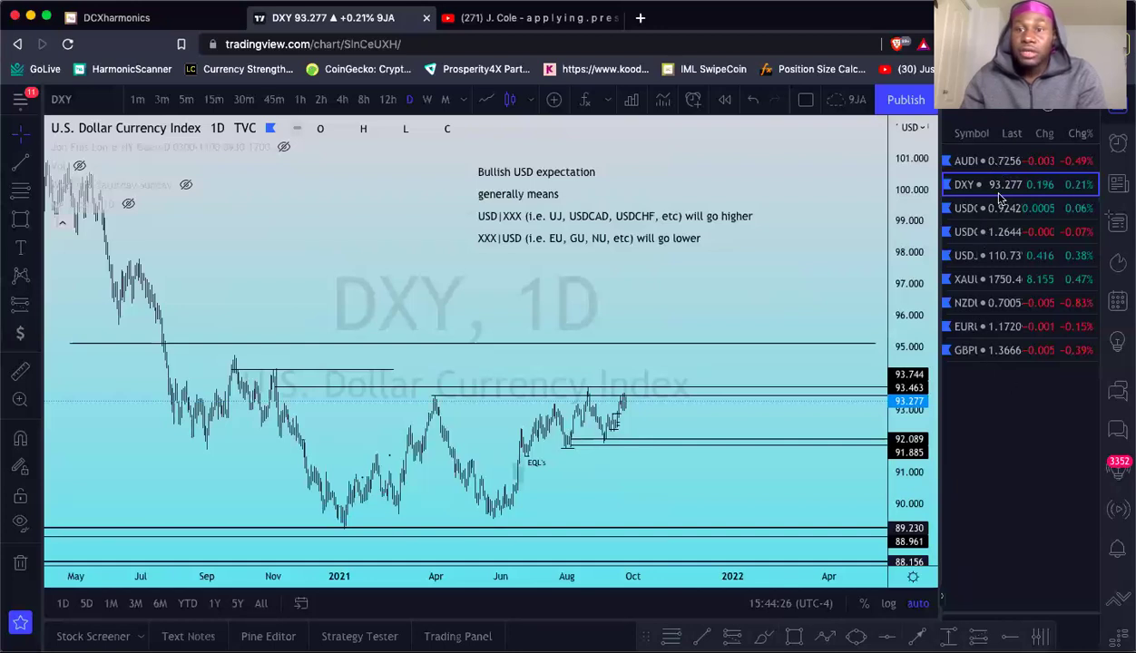
# Step: Load the AUDUSD chart from the watchlist and set it to the 4-hour timeframe
pyautogui.click(992, 163)
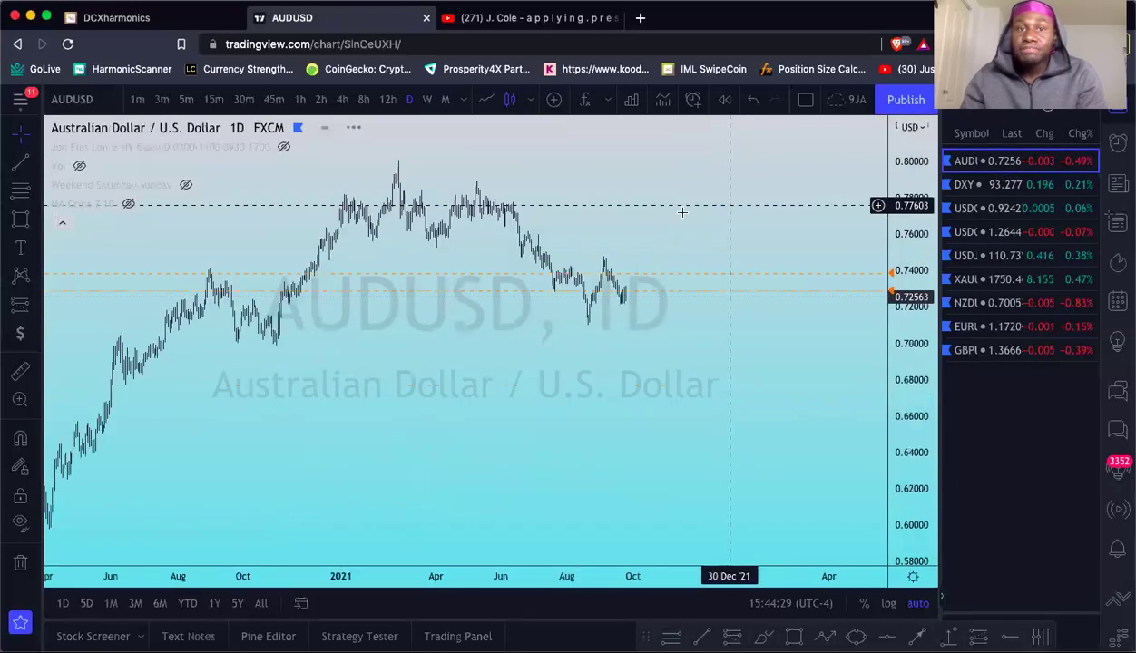
pyautogui.scroll(6, 630, 282)
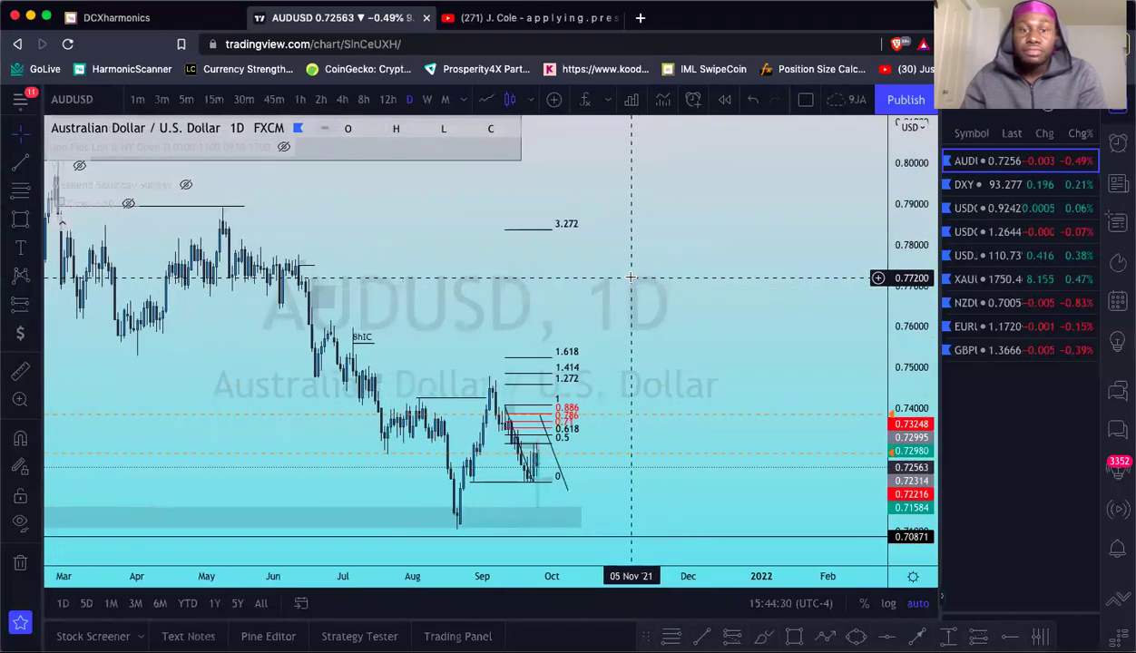
pyautogui.click(346, 100)
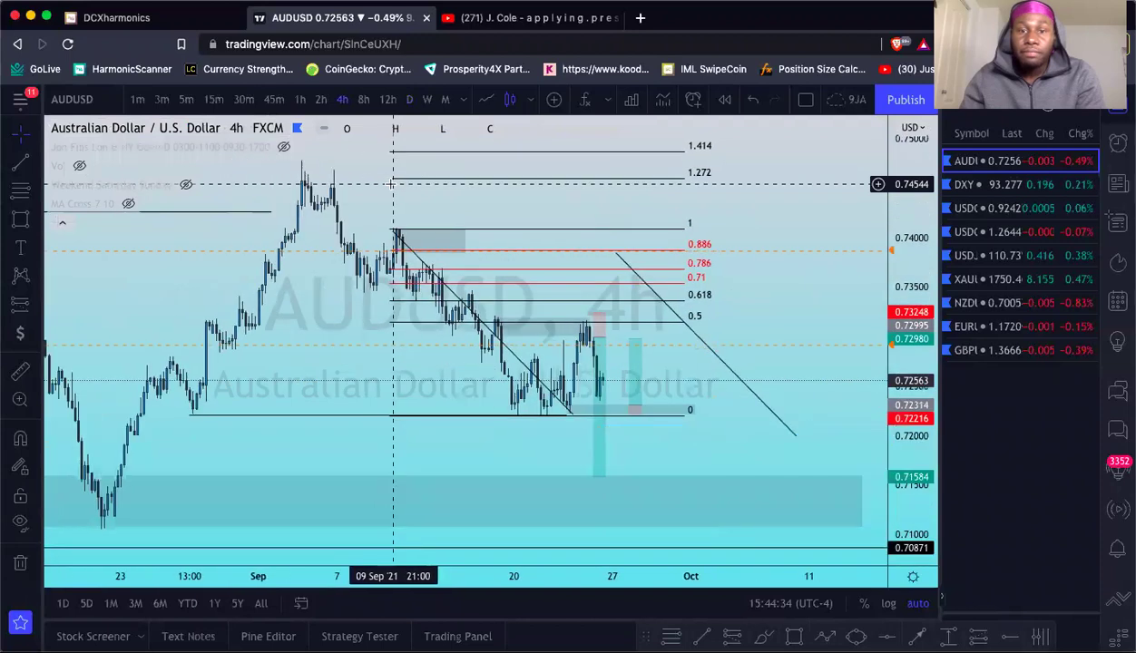
# Step: Examine the AUDUSD 4-hour chart around the Fibonacci retracement, the marked zones and the long and short positions
pyautogui.scroll(-2, 392, 184)
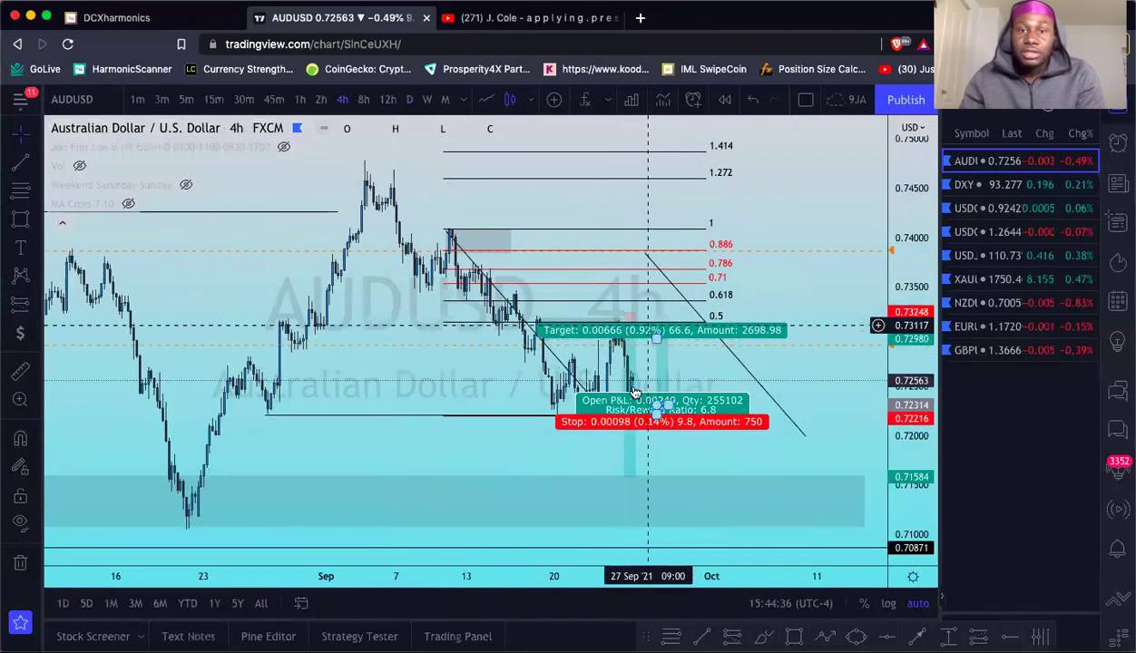
pyautogui.scroll(1, 623, 345)
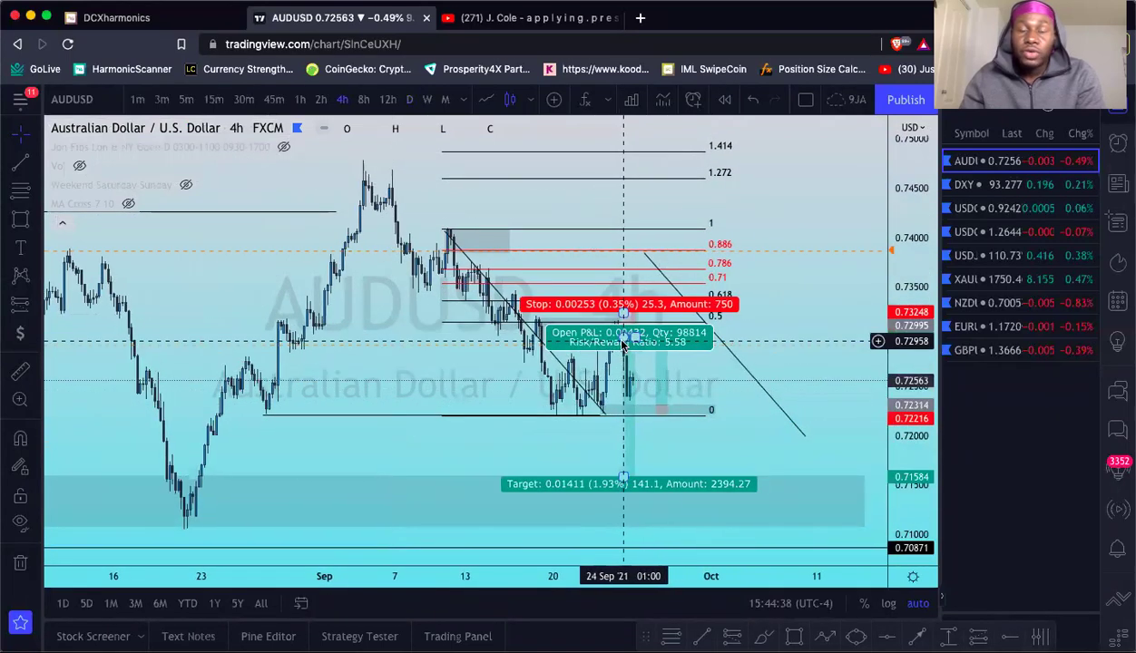
pyautogui.scroll(1, 623, 344)
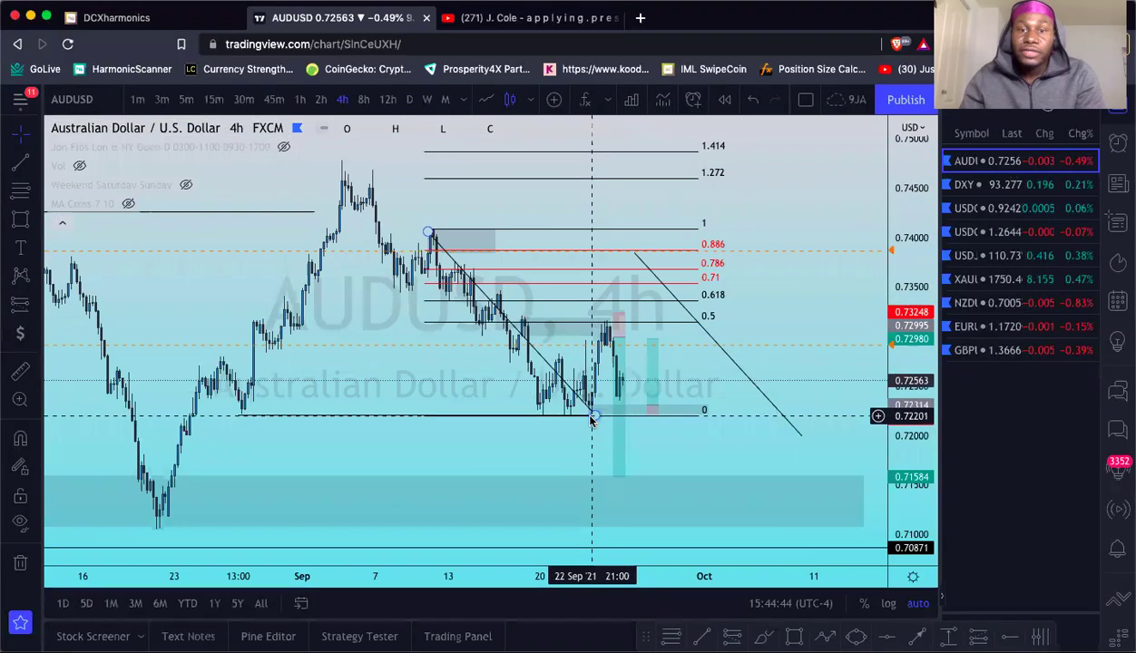
pyautogui.scroll(3, 599, 440)
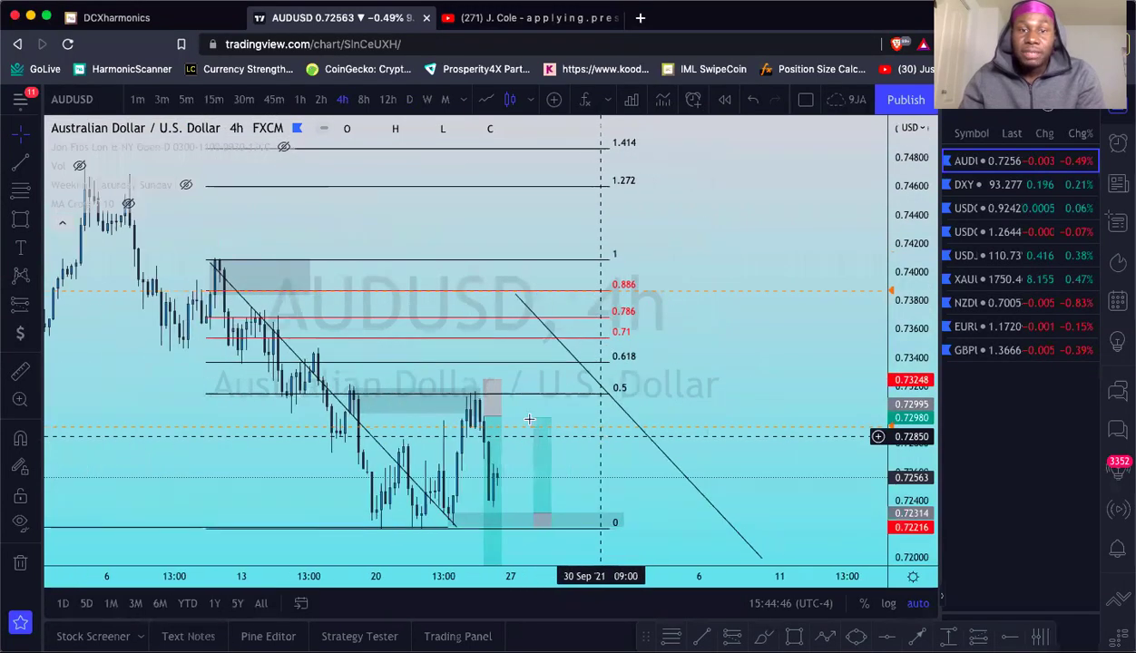
pyautogui.moveTo(434, 370); pyautogui.dragTo(480, 390)
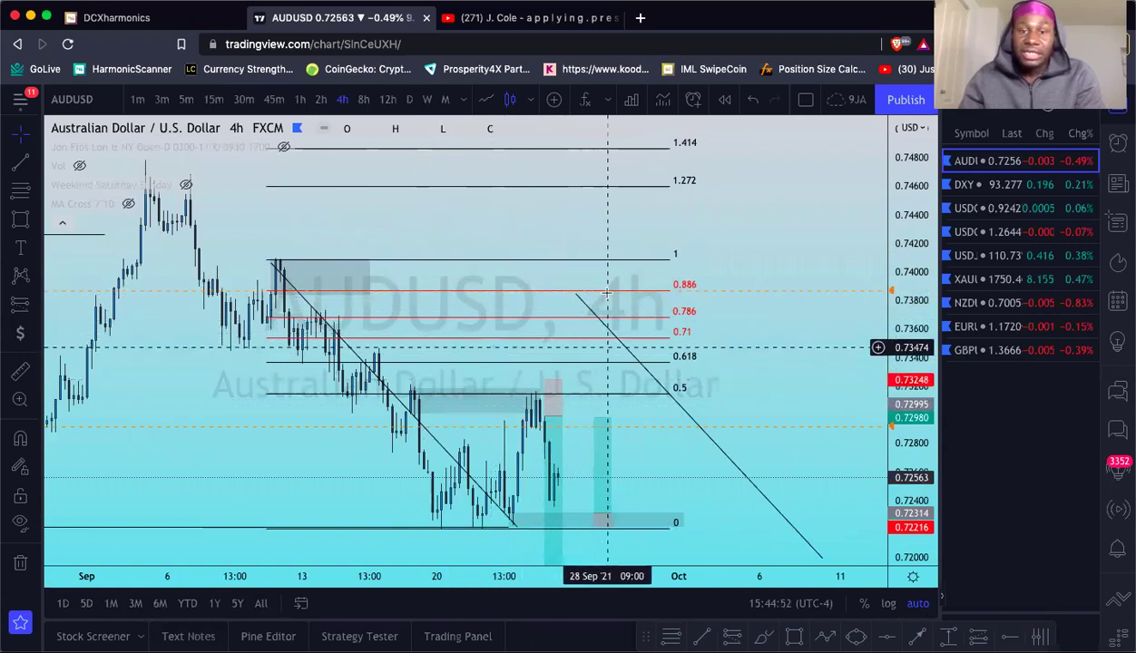
pyautogui.scroll(-2, 626, 431)
pyautogui.scroll(-2, 627, 432)
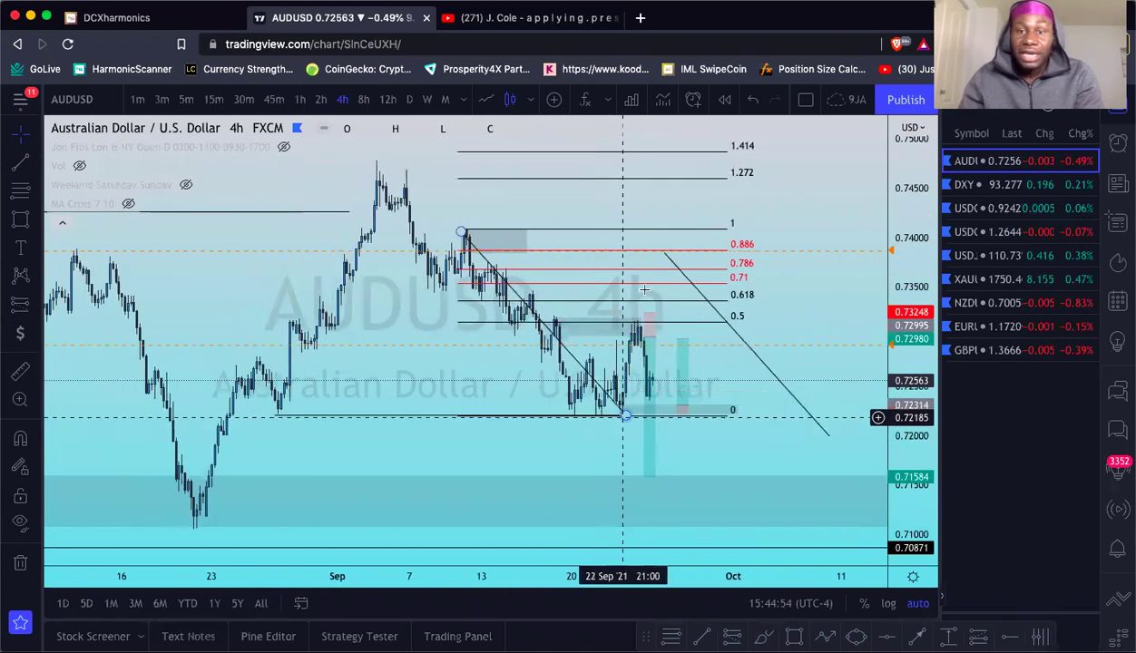
pyautogui.scroll(1, 650, 383)
pyautogui.scroll(1, 650, 384)
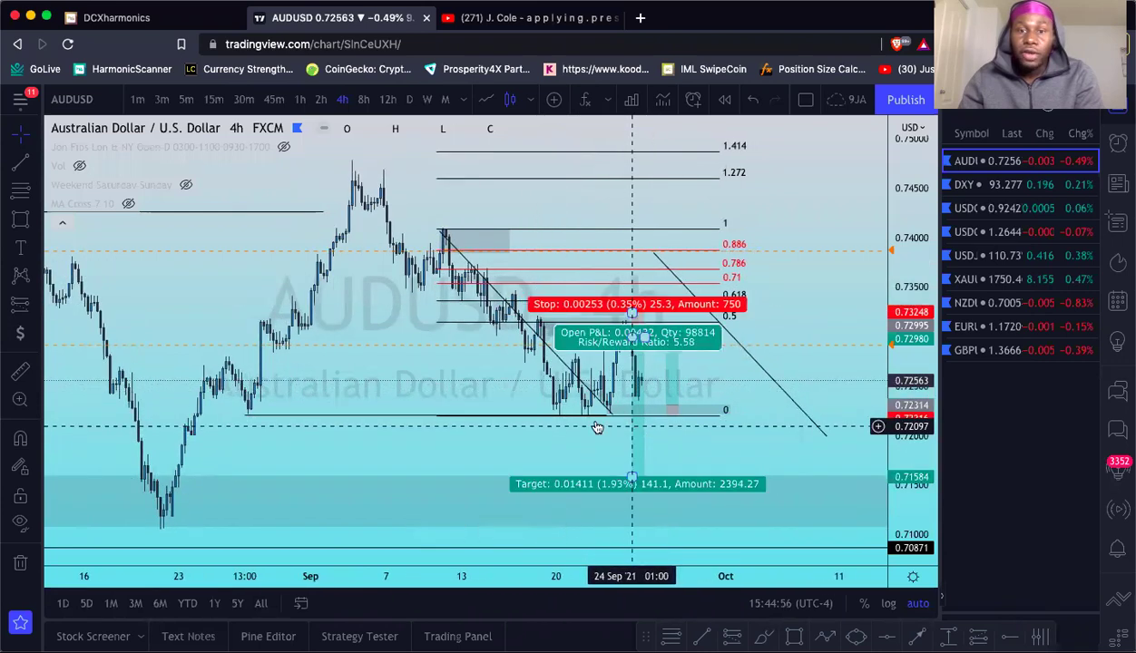
# Step: Switch the AUDUSD chart to the 2-hour timeframe and inspect the September swing with its planned positions
pyautogui.click(299, 99)
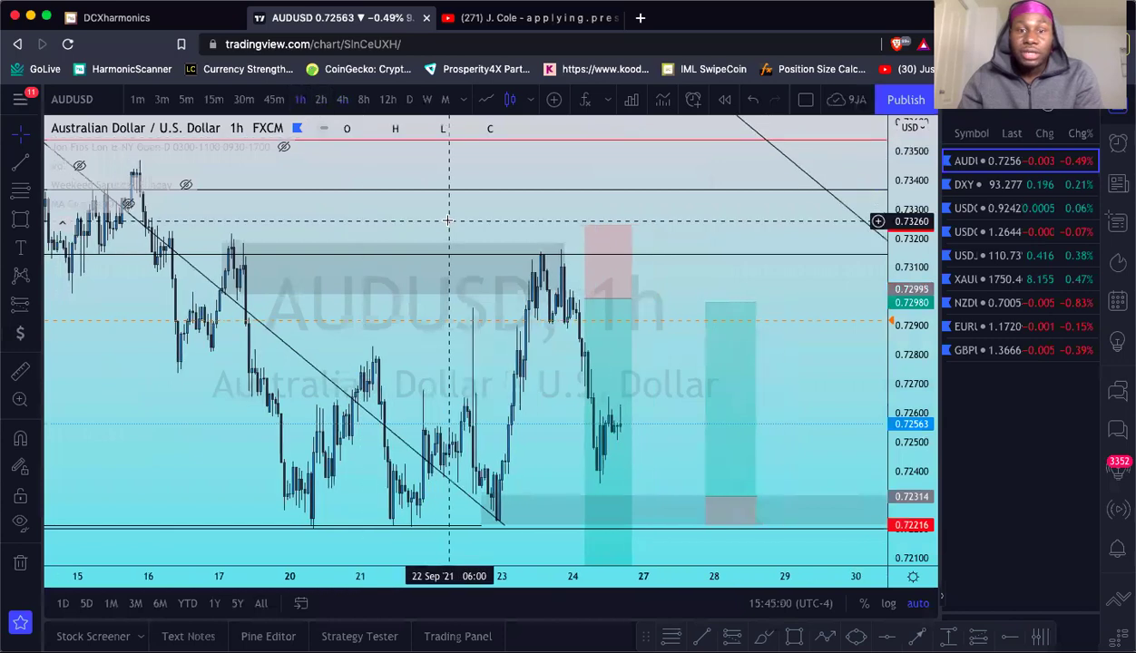
pyautogui.click(321, 99)
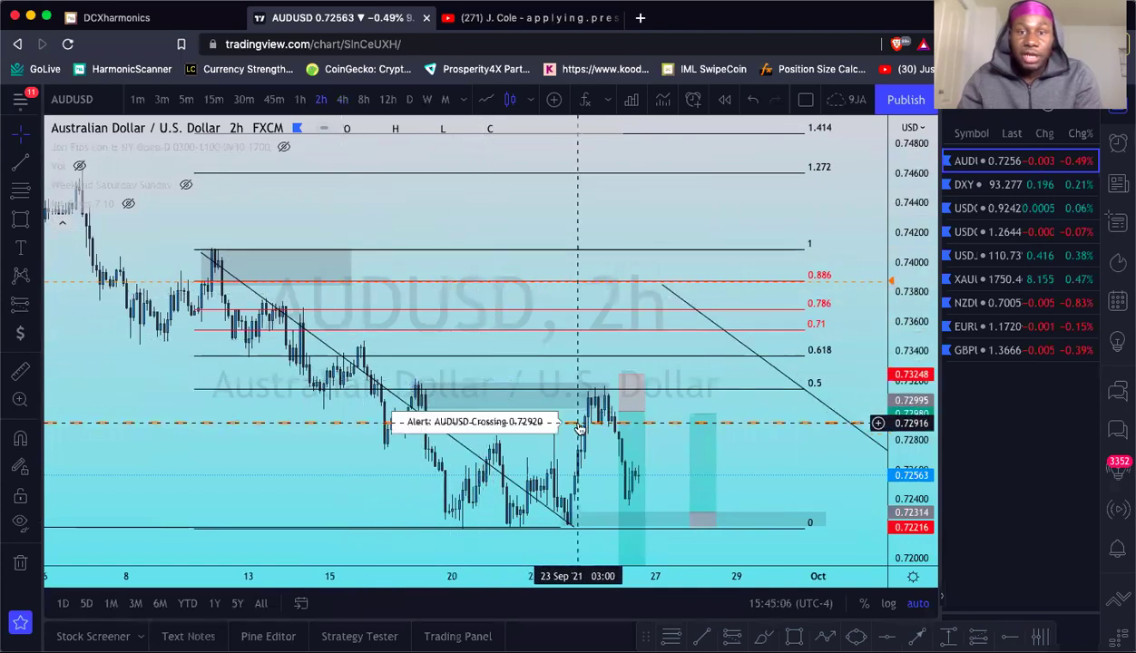
pyautogui.scroll(2, 545, 372)
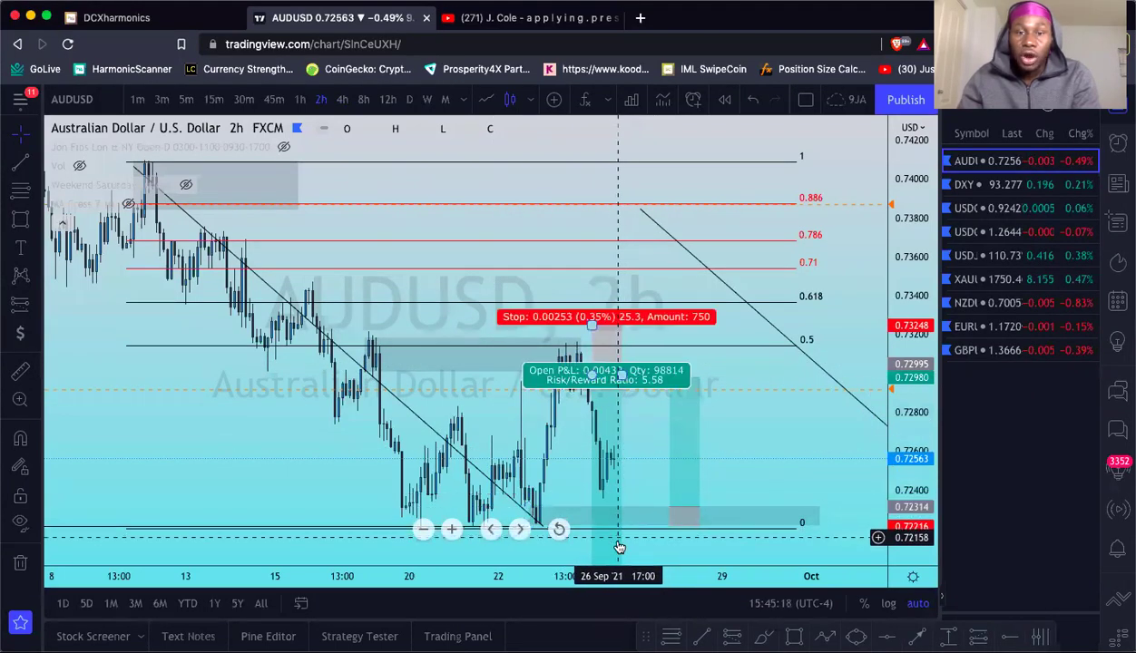
pyautogui.scroll(-3, 630, 527)
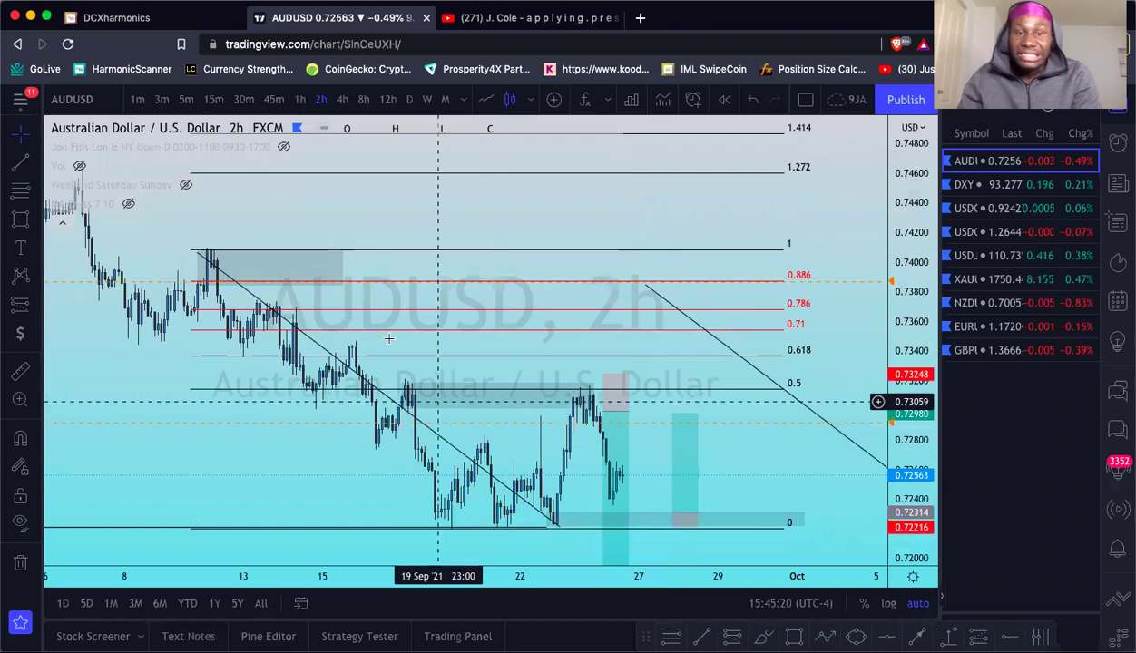
pyautogui.scroll(2, 660, 476)
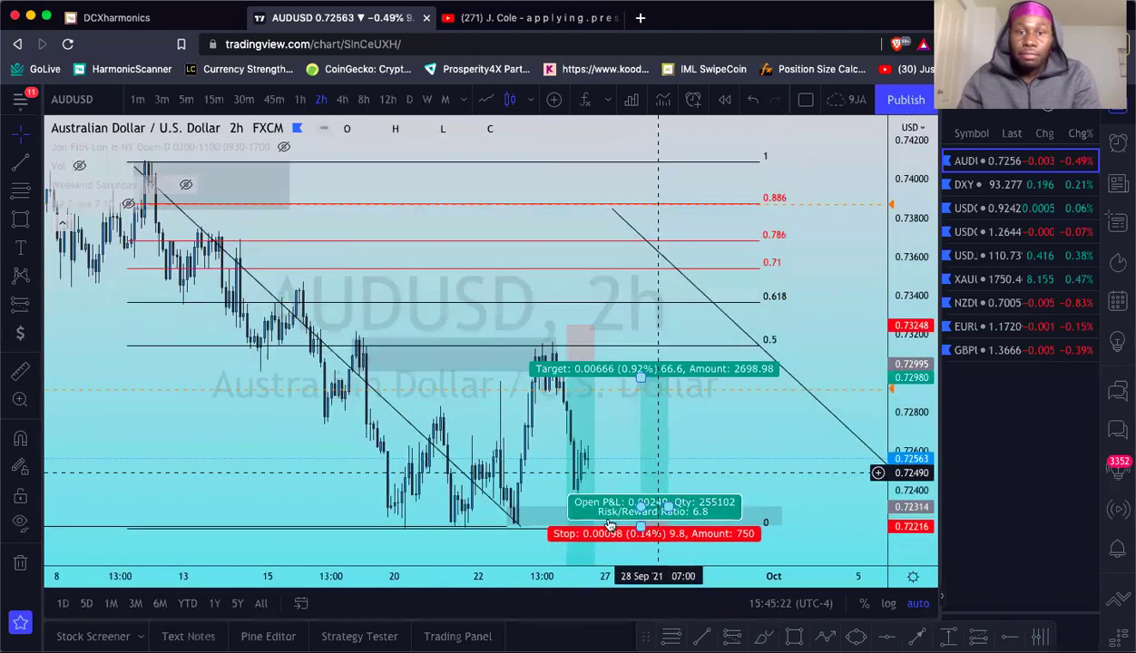
pyautogui.scroll(-3, 600, 520)
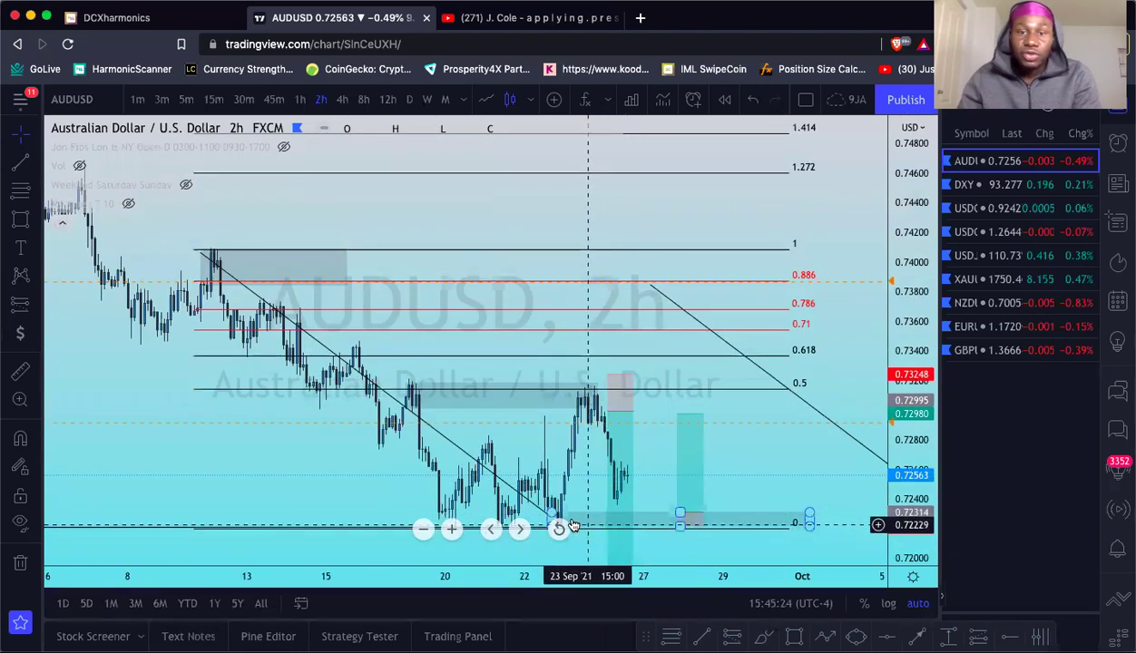
# Step: Widen the long position at the lower grey zone slightly by extending its end time on 28 Sep '21
pyautogui.click(567, 525)
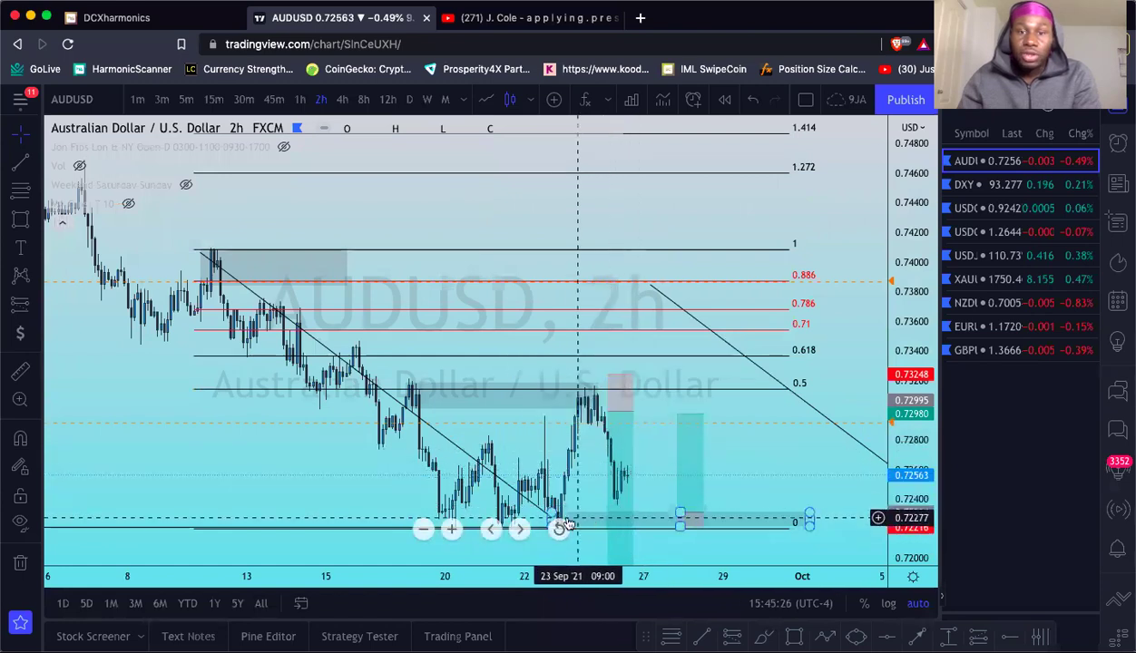
pyautogui.click(638, 508)
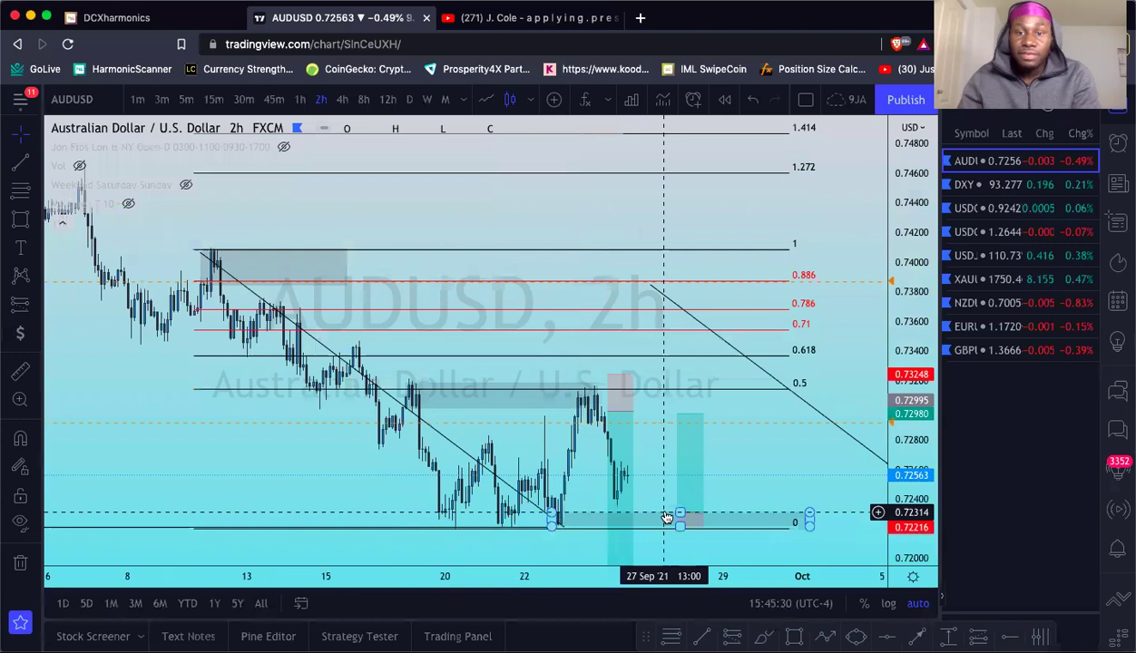
pyautogui.click(673, 515)
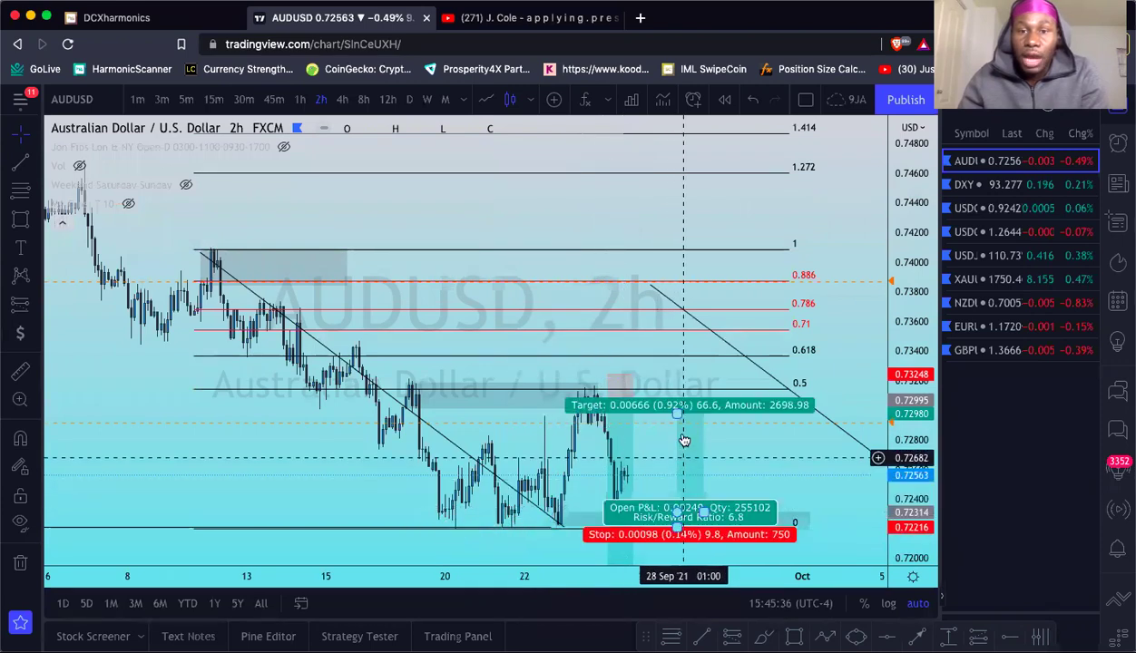
pyautogui.moveTo(684, 440); pyautogui.dragTo(628, 415)
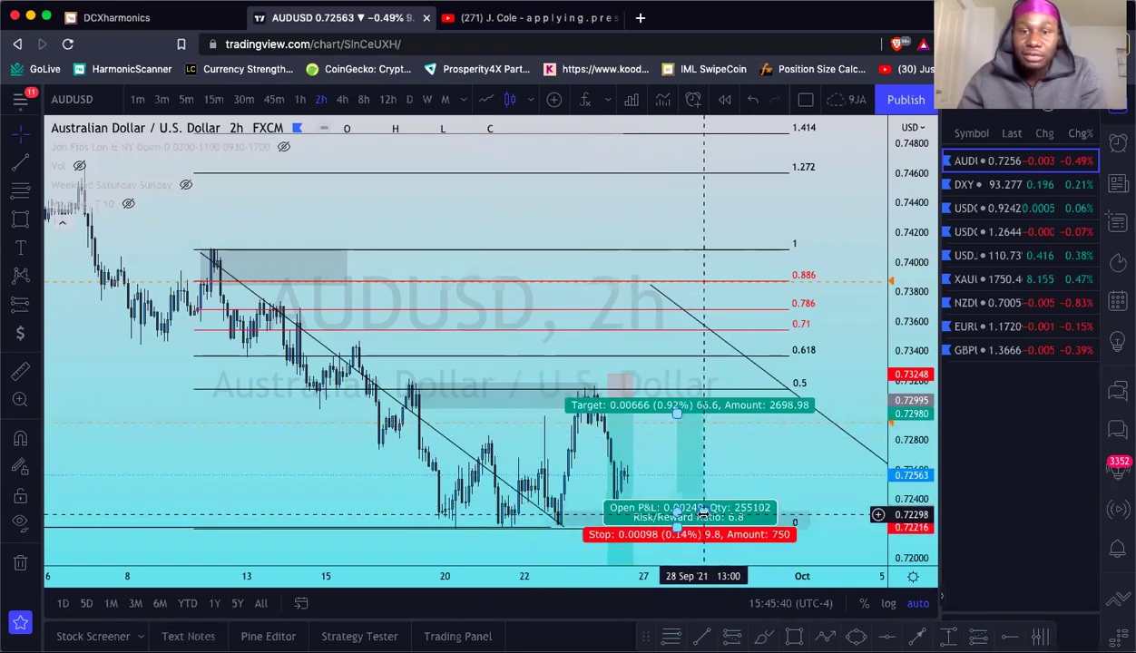
pyautogui.moveTo(703, 514); pyautogui.dragTo(708, 513)
pyautogui.click(763, 434)
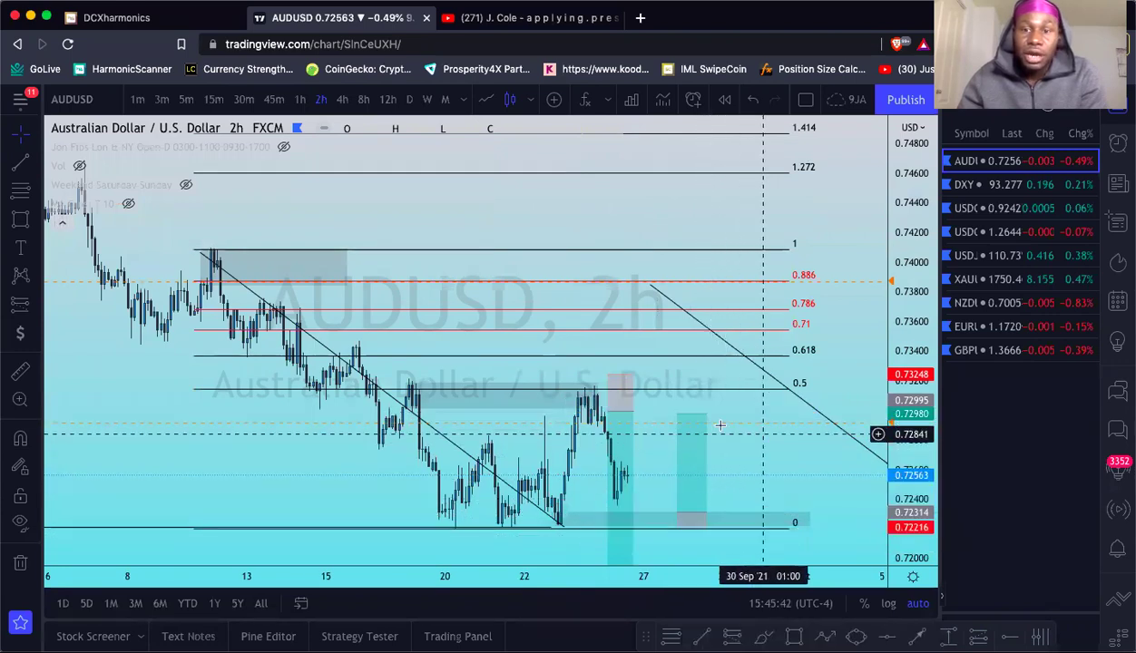
# Step: Raise the long position's target to 0.73687, at the 0.786 Fibonacci level
pyautogui.click(680, 413)
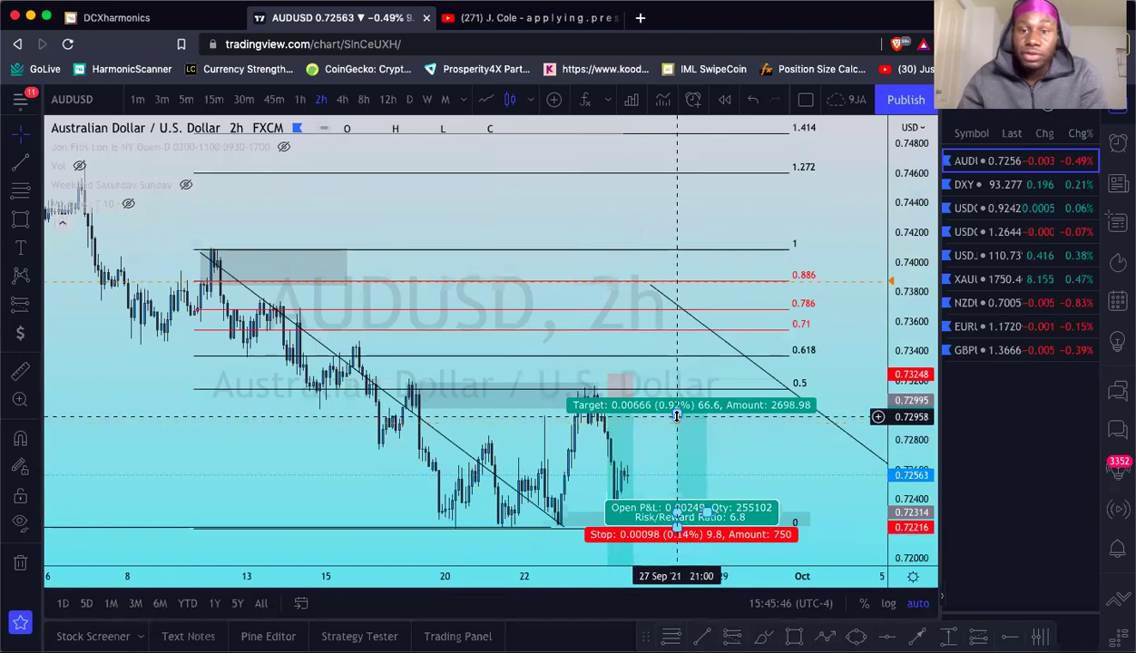
pyautogui.moveTo(676, 413); pyautogui.dragTo(677, 310)
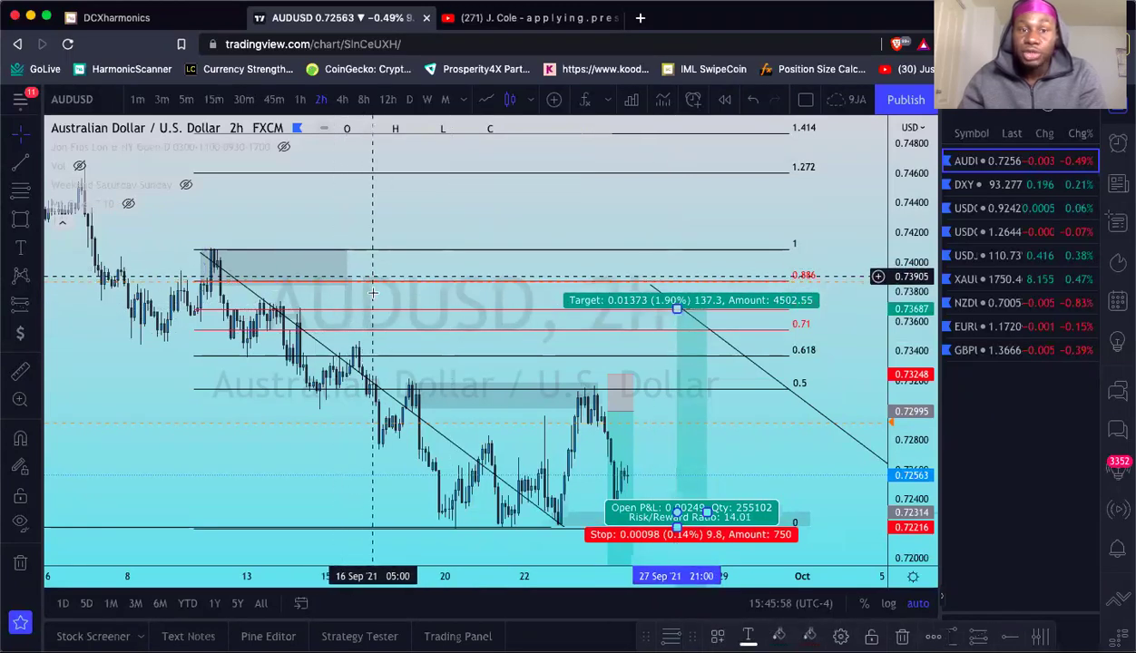
pyautogui.scroll(-2, 377, 312)
pyautogui.scroll(-2, 480, 413)
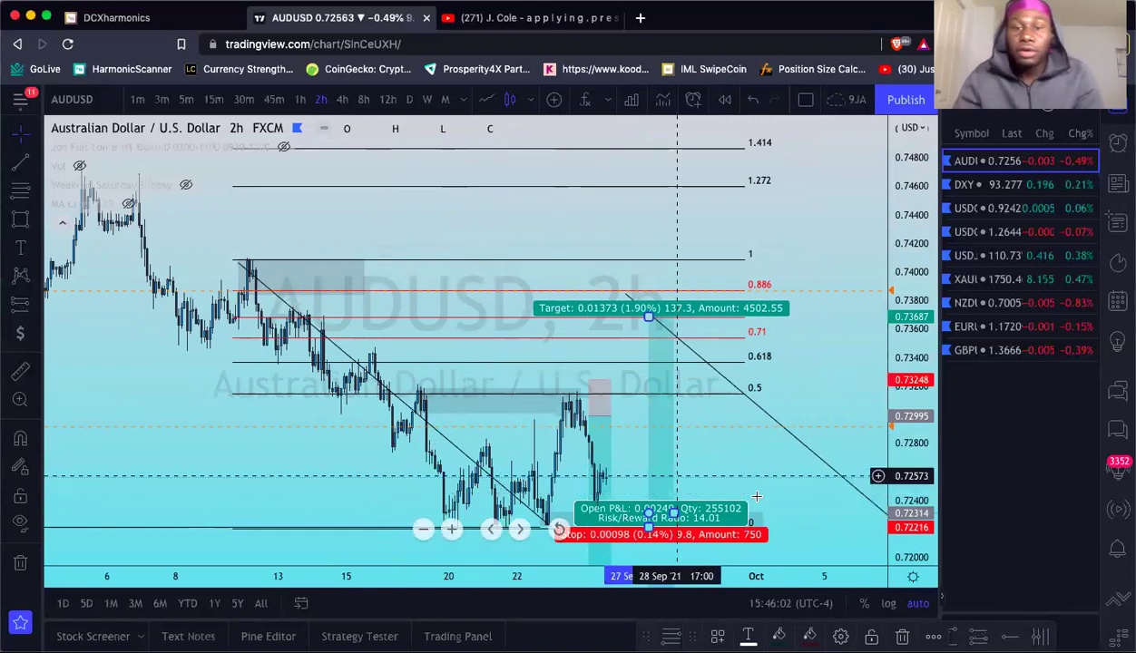
pyautogui.click(738, 472)
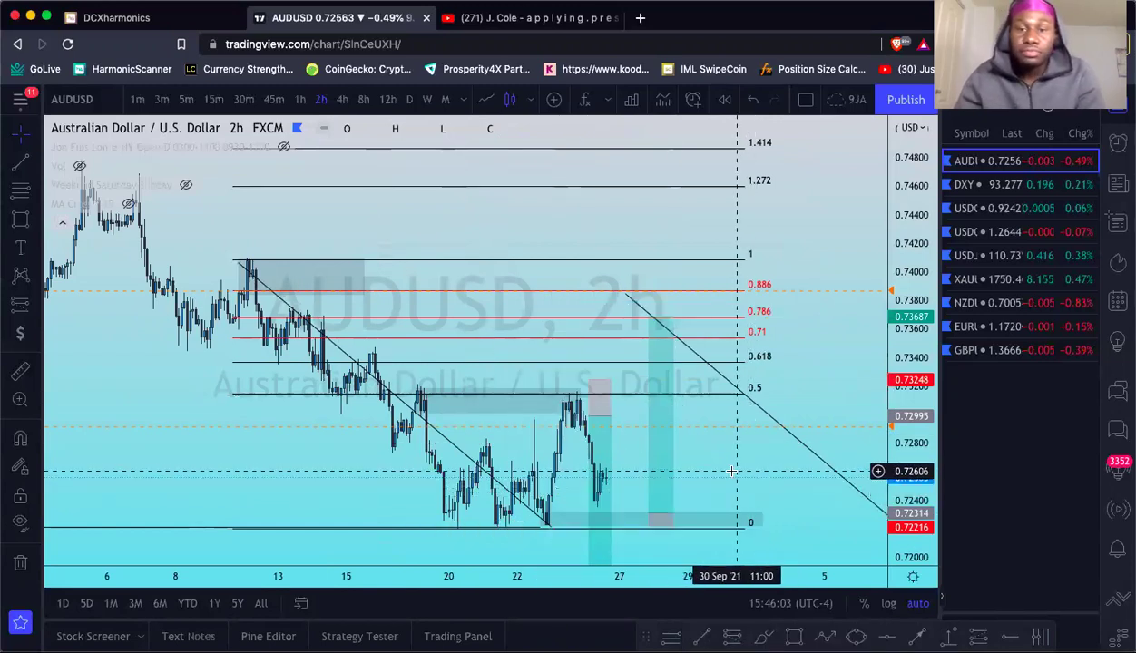
pyautogui.click(650, 522)
pyautogui.click(647, 459)
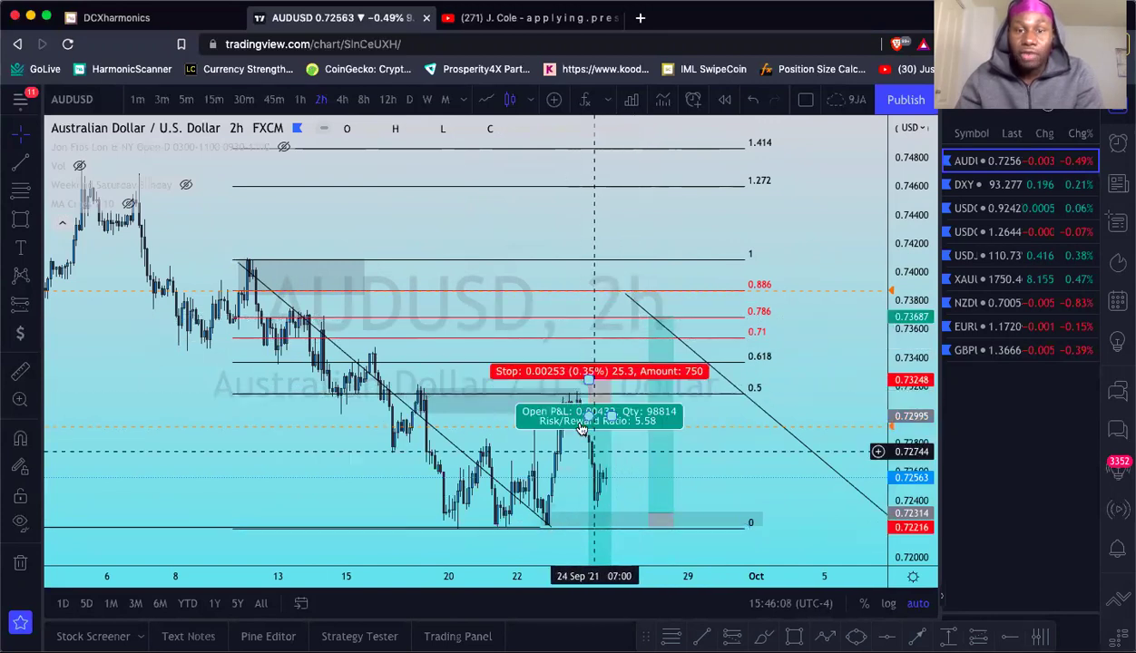
# Step: Switch the AUDUSD chart to the 1-hour timeframe and examine the September swing, its Fibonacci levels and the planned positions
pyautogui.scroll(3, 600, 469)
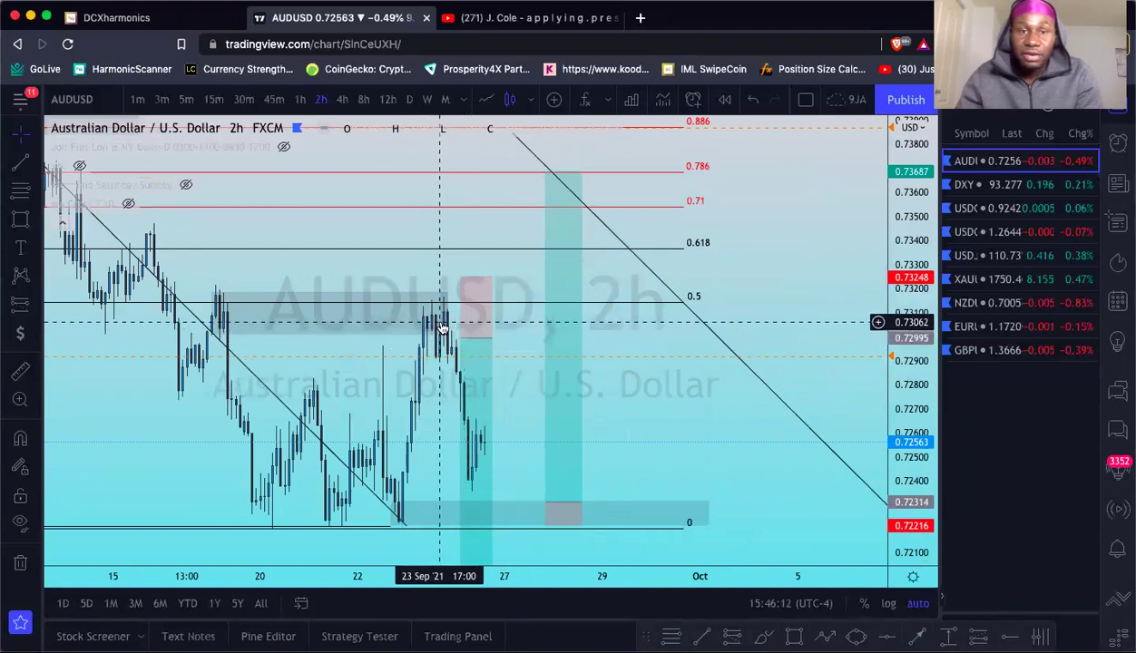
pyautogui.click(299, 99)
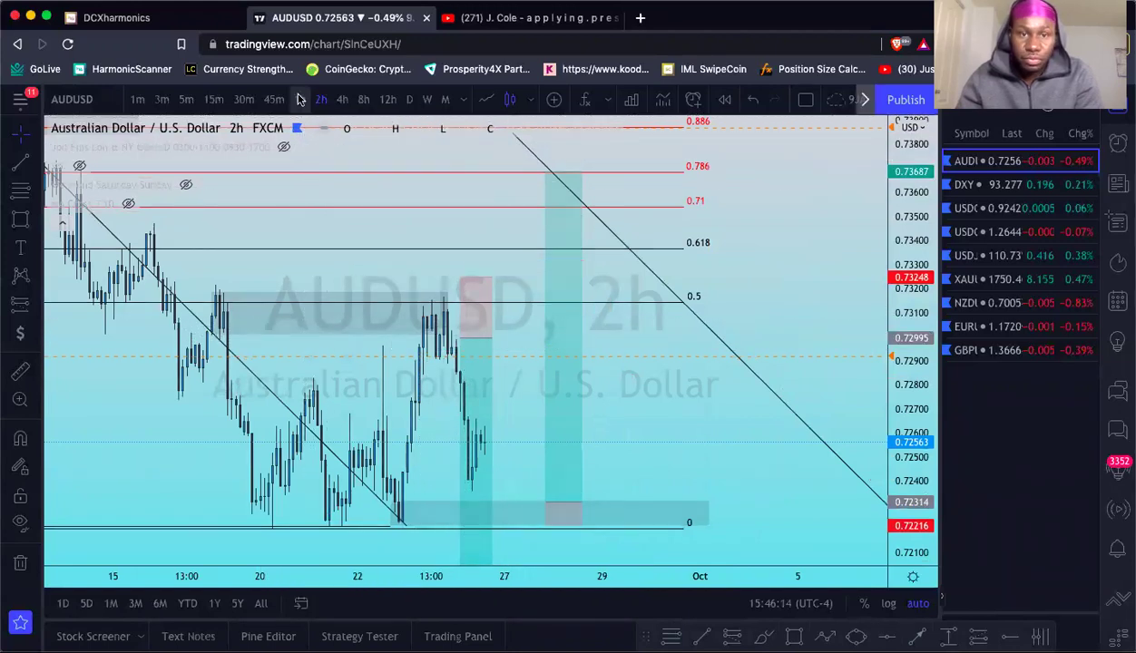
pyautogui.scroll(-1, 363, 264)
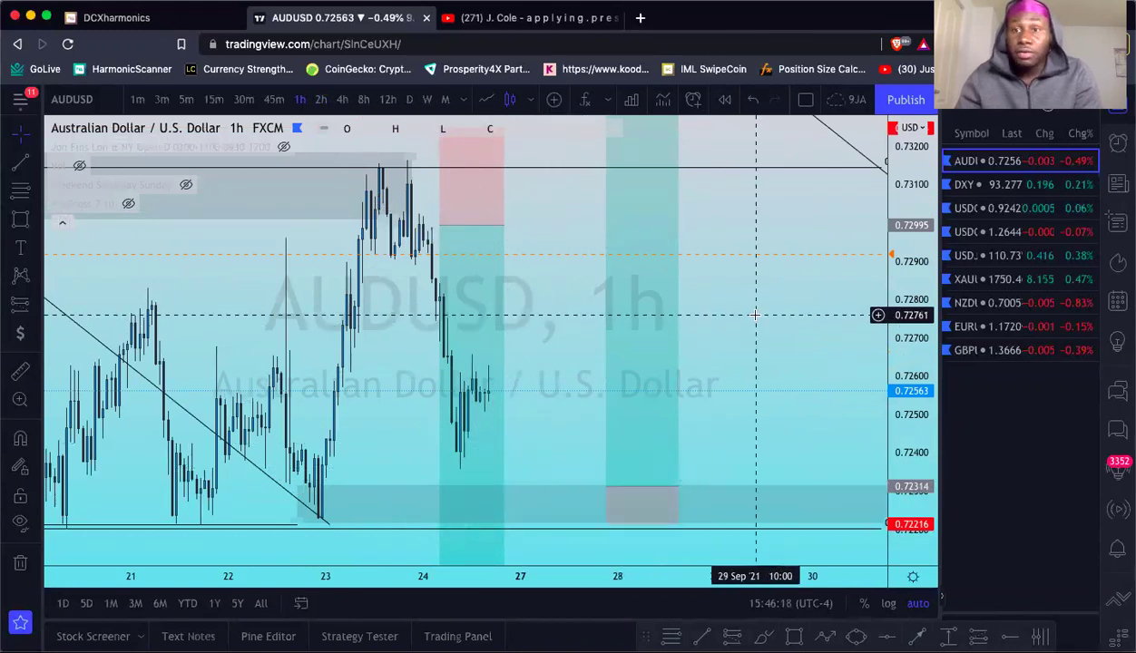
pyautogui.scroll(-5, 676, 417)
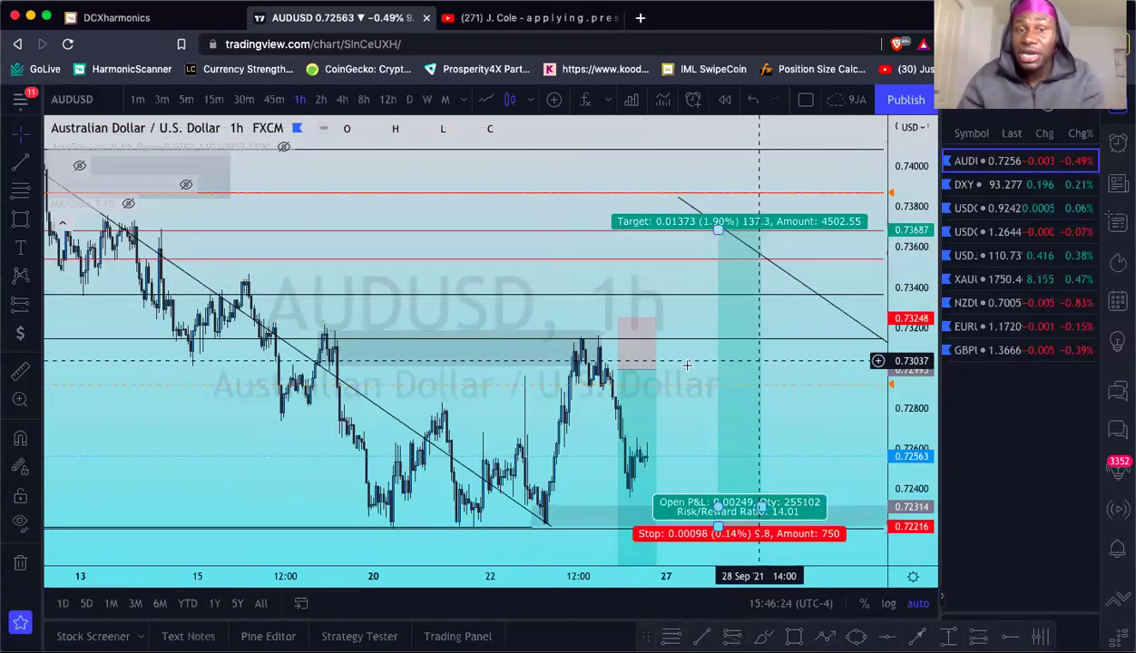
pyautogui.scroll(-4, 850, 291)
pyautogui.scroll(-2, 930, 309)
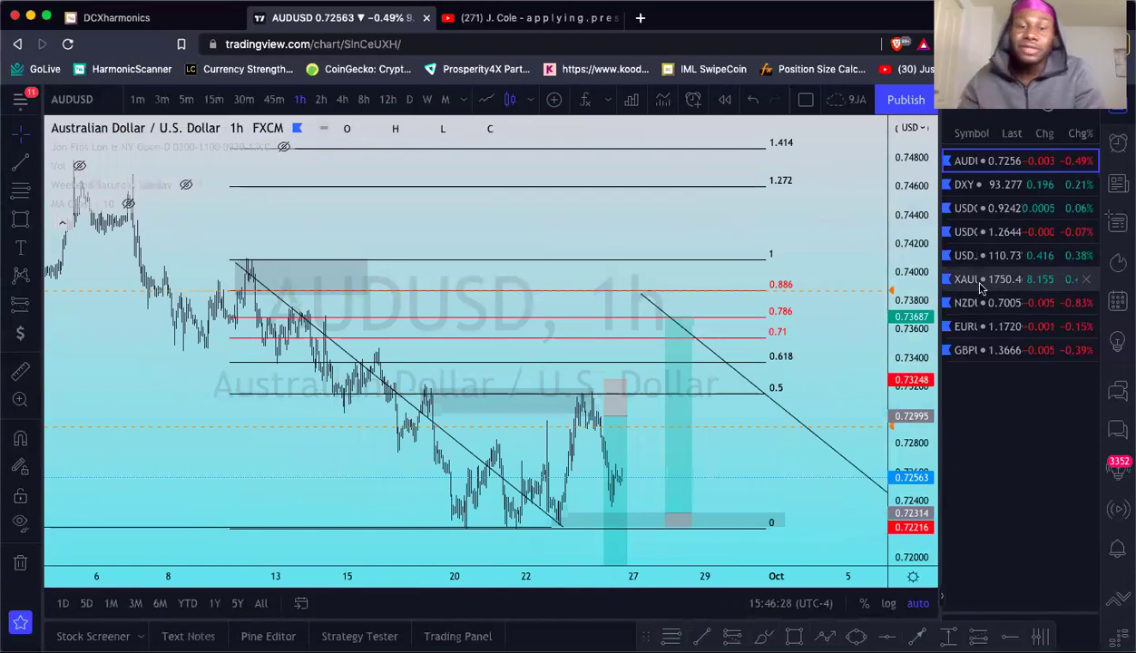
pyautogui.scroll(3, 703, 438)
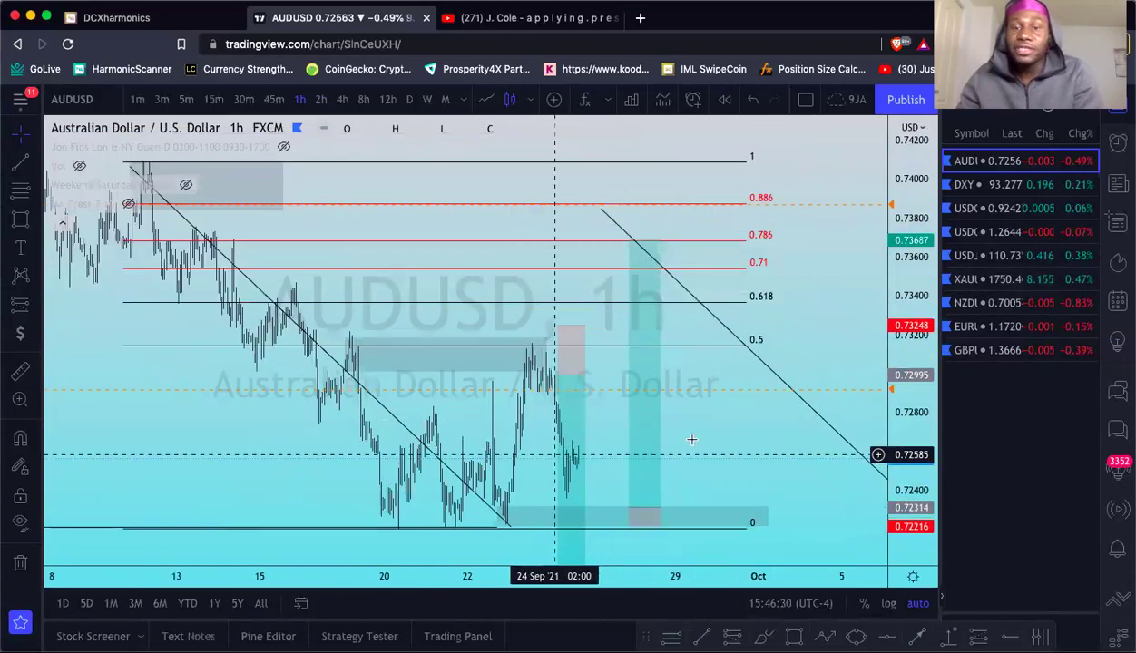
pyautogui.scroll(1, 617, 440)
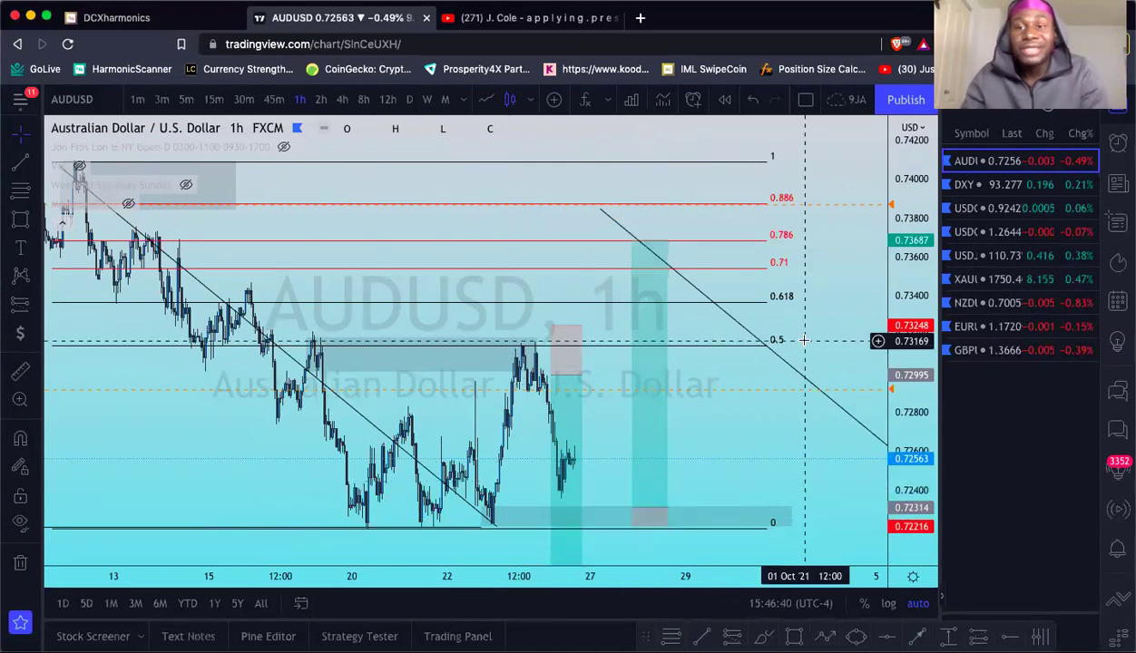
pyautogui.scroll(3, 745, 372)
pyautogui.scroll(1, 744, 372)
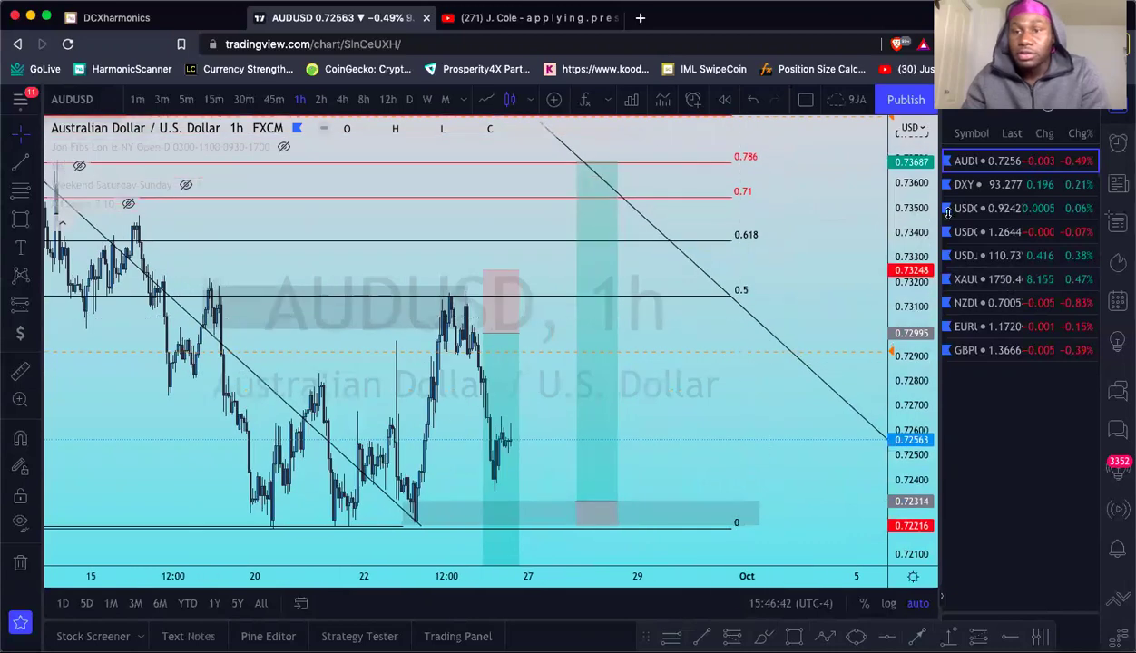
pyautogui.scroll(-2, 633, 353)
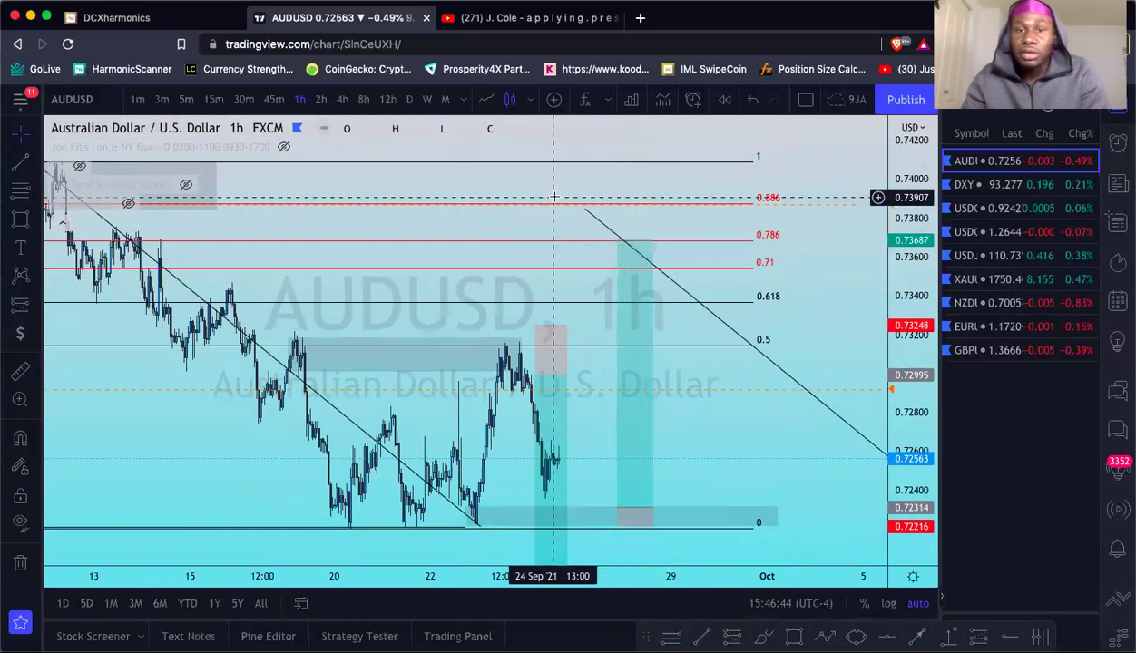
pyautogui.scroll(-2, 529, 518)
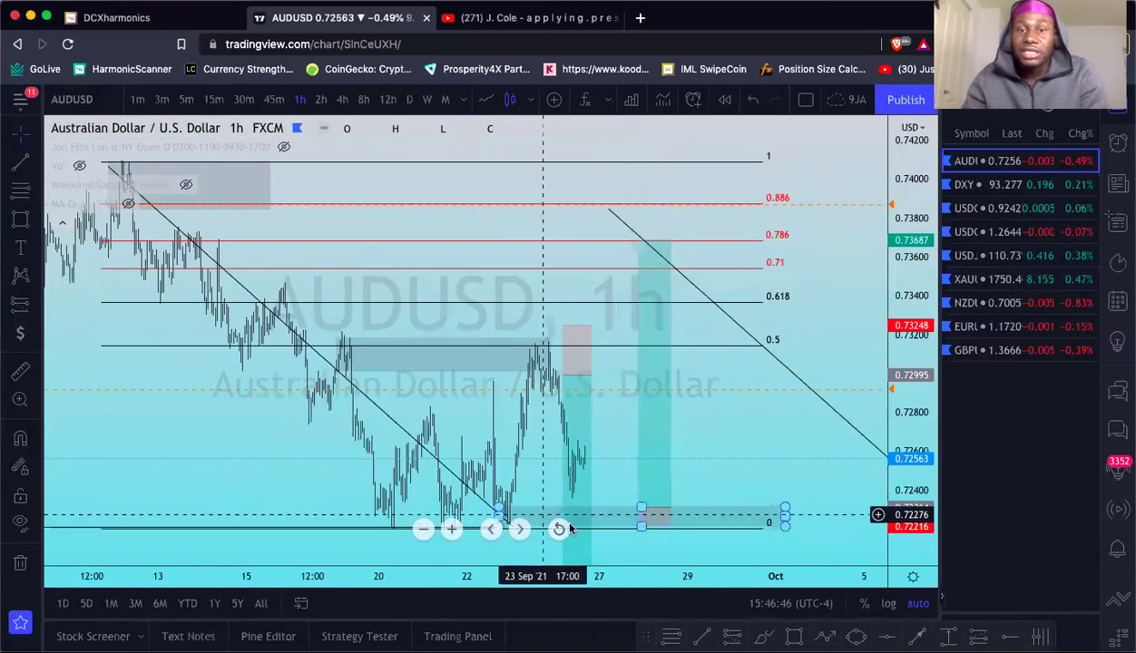
# Step: Open the EURUSD 1-hour chart and inspect the Fibonacci retracement, the grey zone at its 0.886 level and the planned positions
pyautogui.scroll(2, 685, 261)
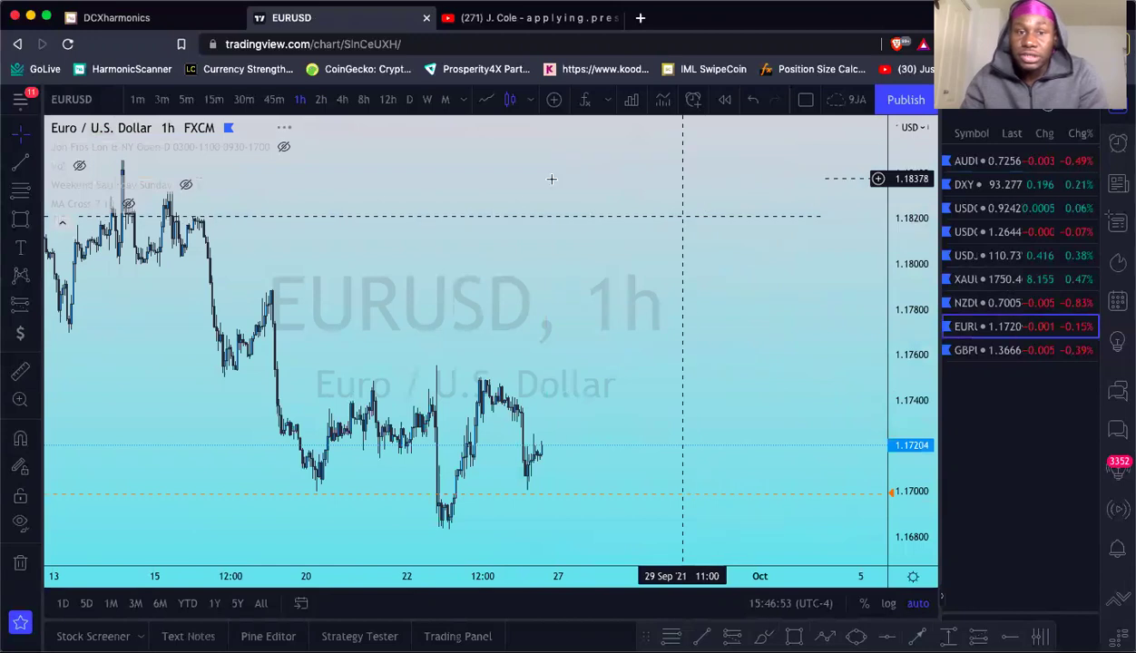
pyautogui.scroll(5, 478, 216)
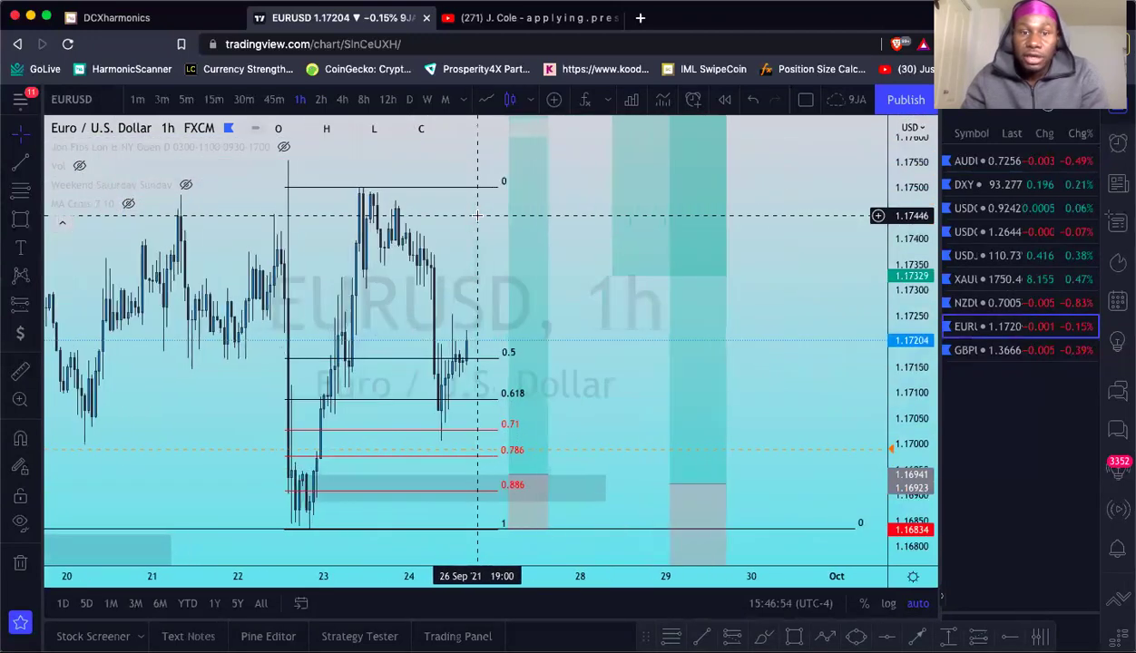
pyautogui.scroll(-2, 477, 216)
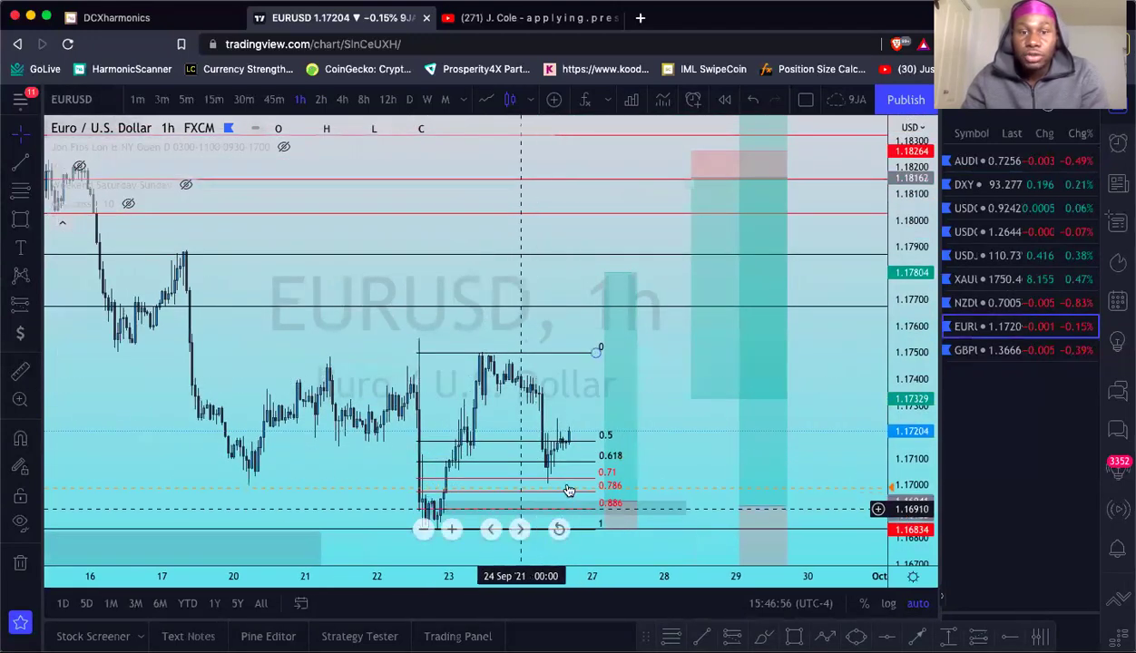
pyautogui.click(618, 505)
pyautogui.scroll(-5, 644, 327)
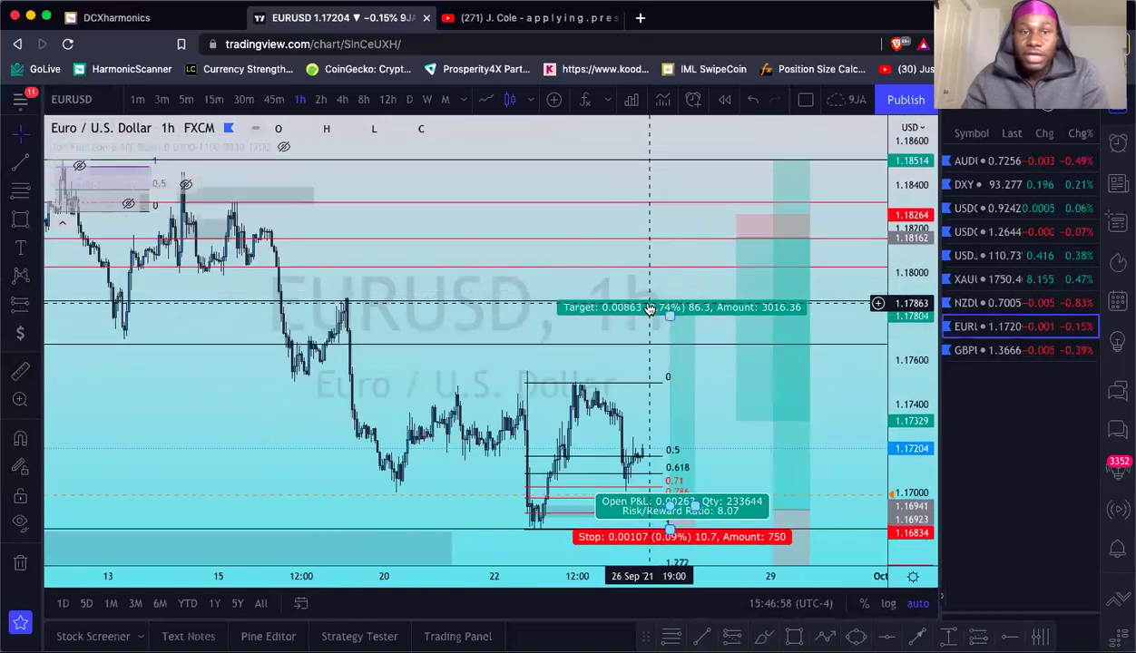
# Step: Switch the EURUSD chart to the 4-hour timeframe and inspect the wider August to September price swing
pyautogui.click(342, 98)
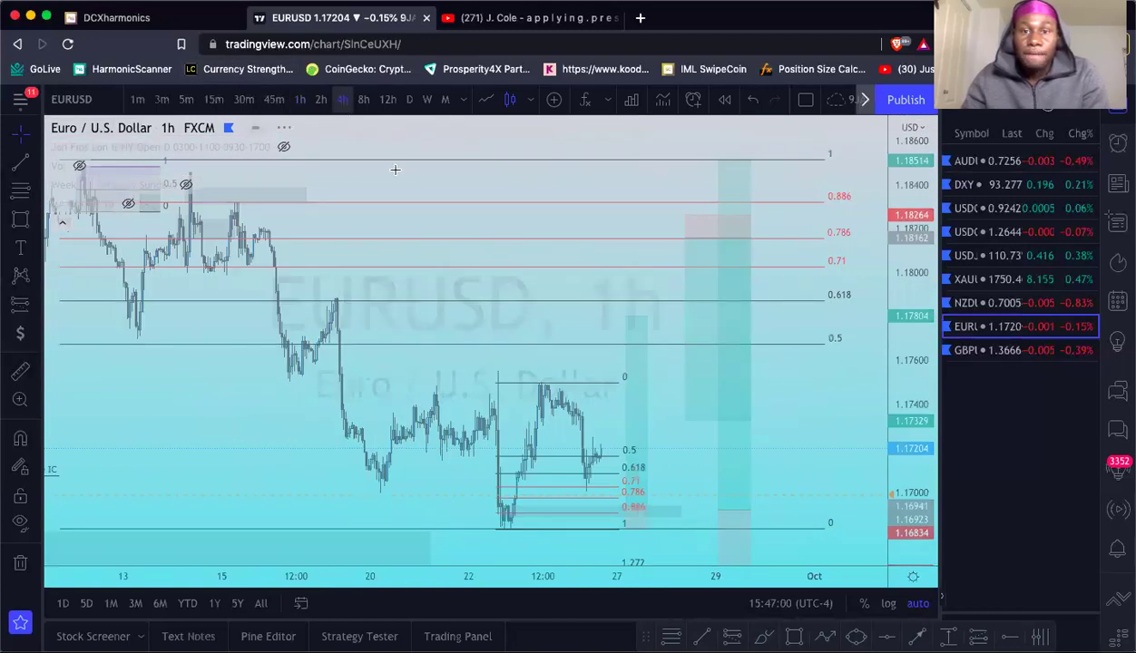
pyautogui.scroll(3, 477, 162)
pyautogui.scroll(-1, 476, 162)
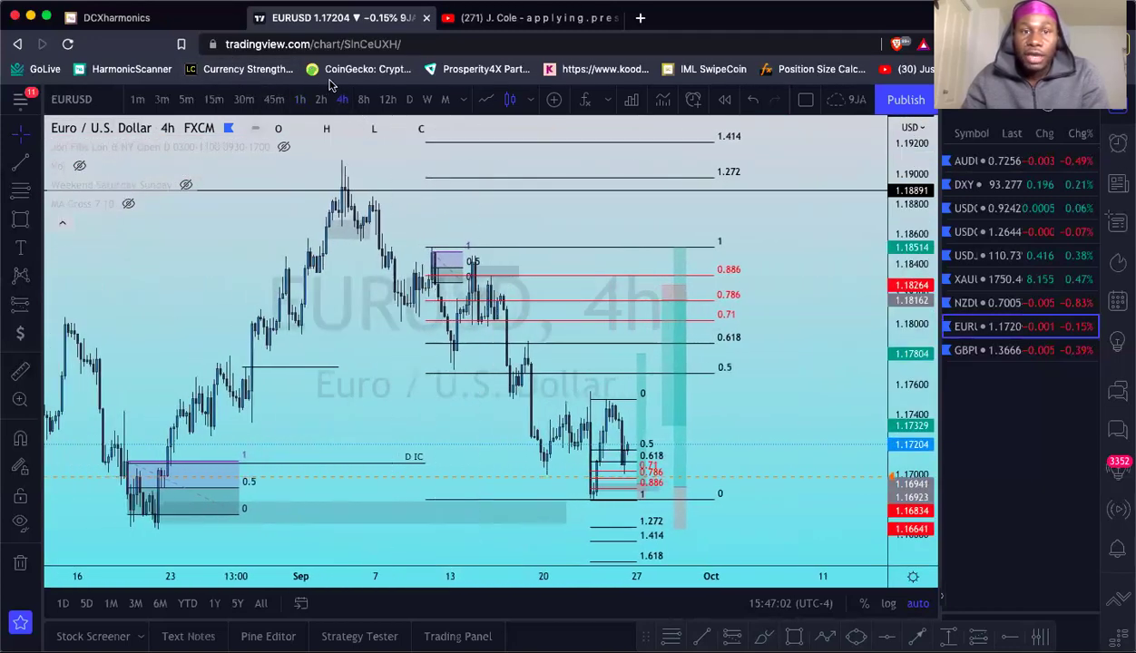
# Step: Switch the EURUSD chart to the daily timeframe and examine the August low zone against the late-September price
pyautogui.click(408, 99)
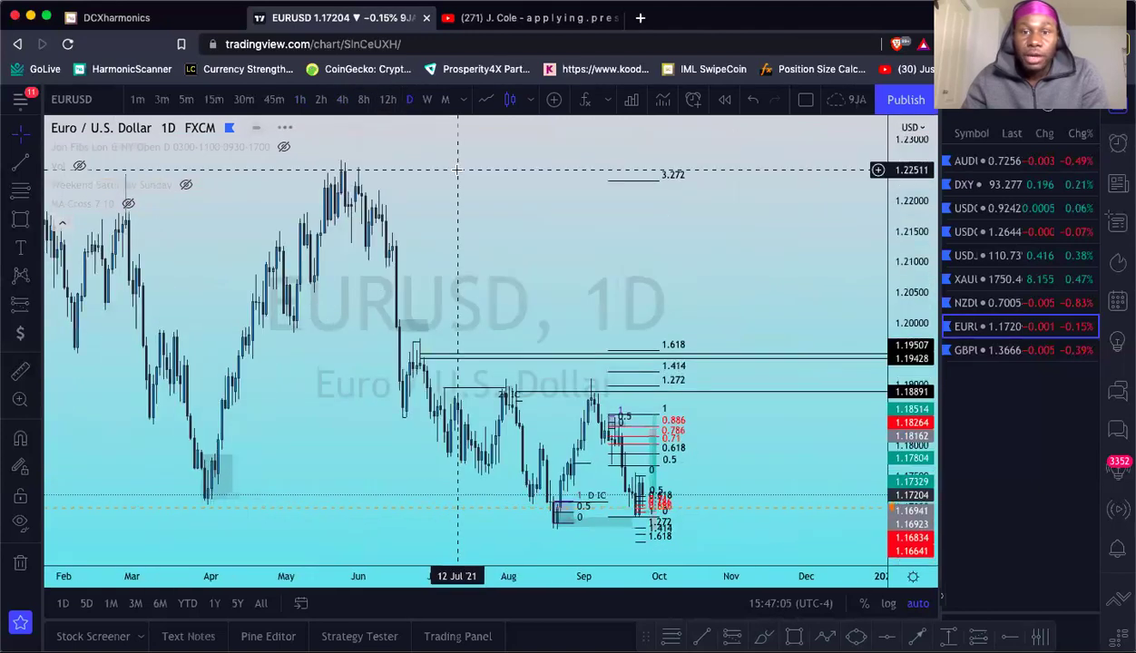
pyautogui.scroll(4, 456, 170)
pyautogui.scroll(3, 458, 170)
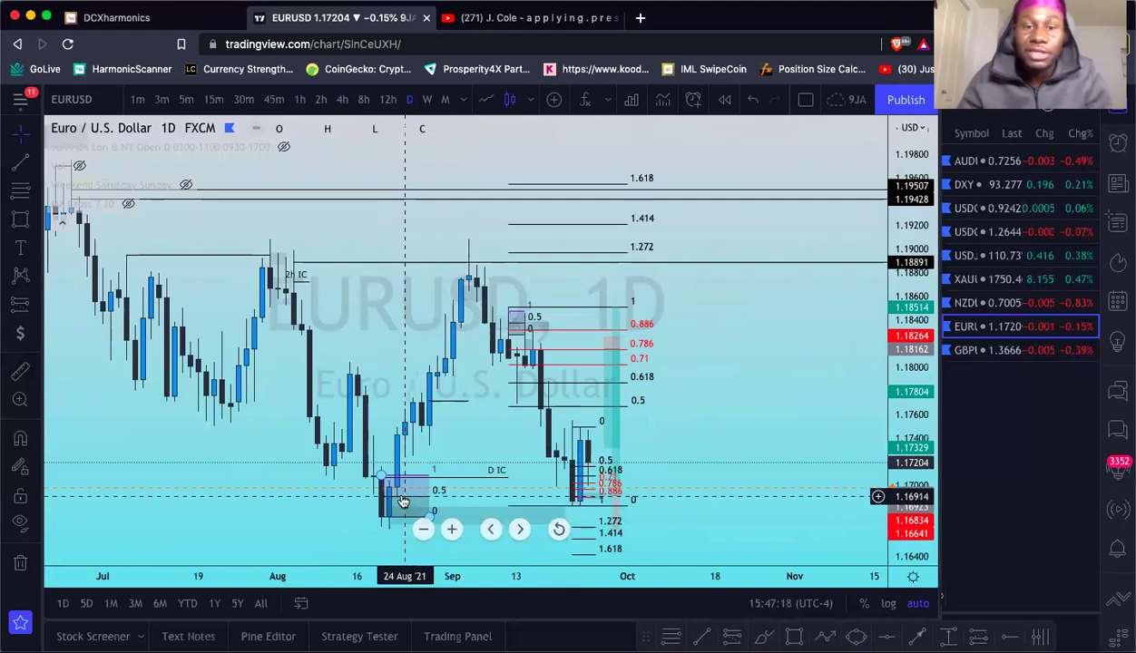
pyautogui.scroll(1, 590, 499)
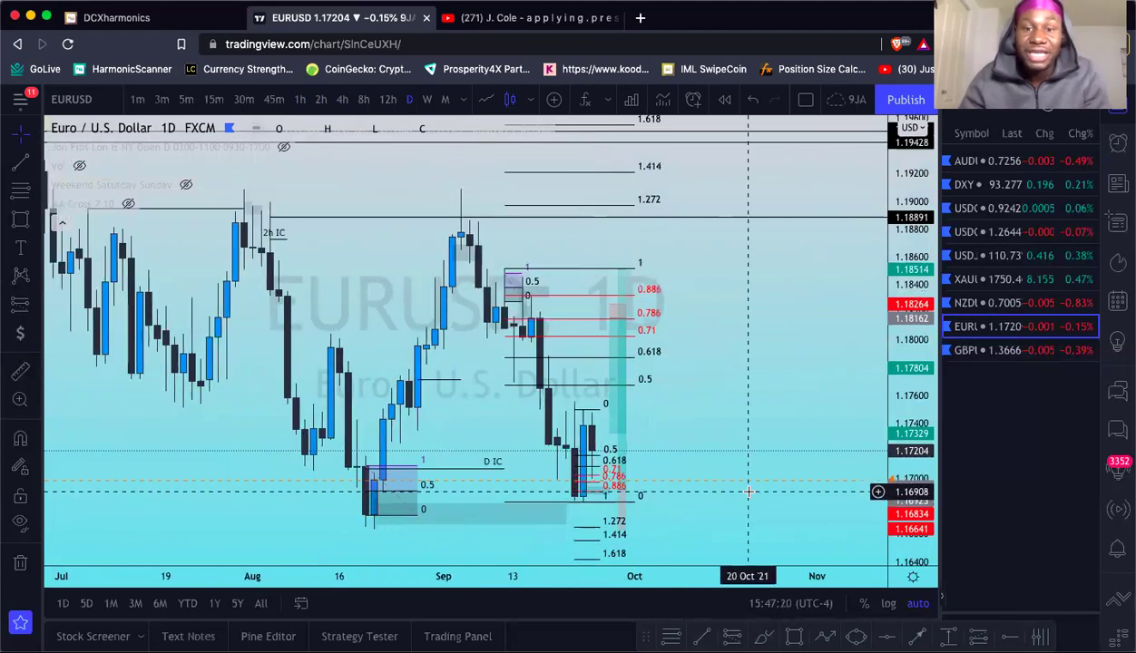
pyautogui.scroll(1, 749, 492)
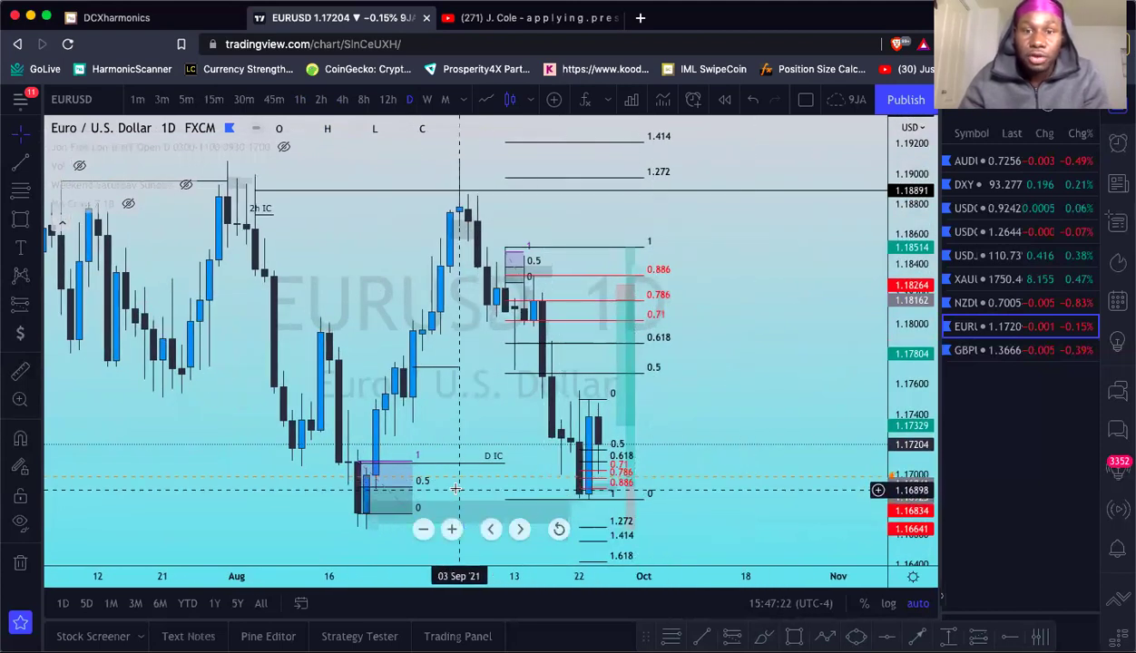
# Step: Check the entry, target and stop of the EURUSD long position with the 1.18514 target
pyautogui.click(631, 486)
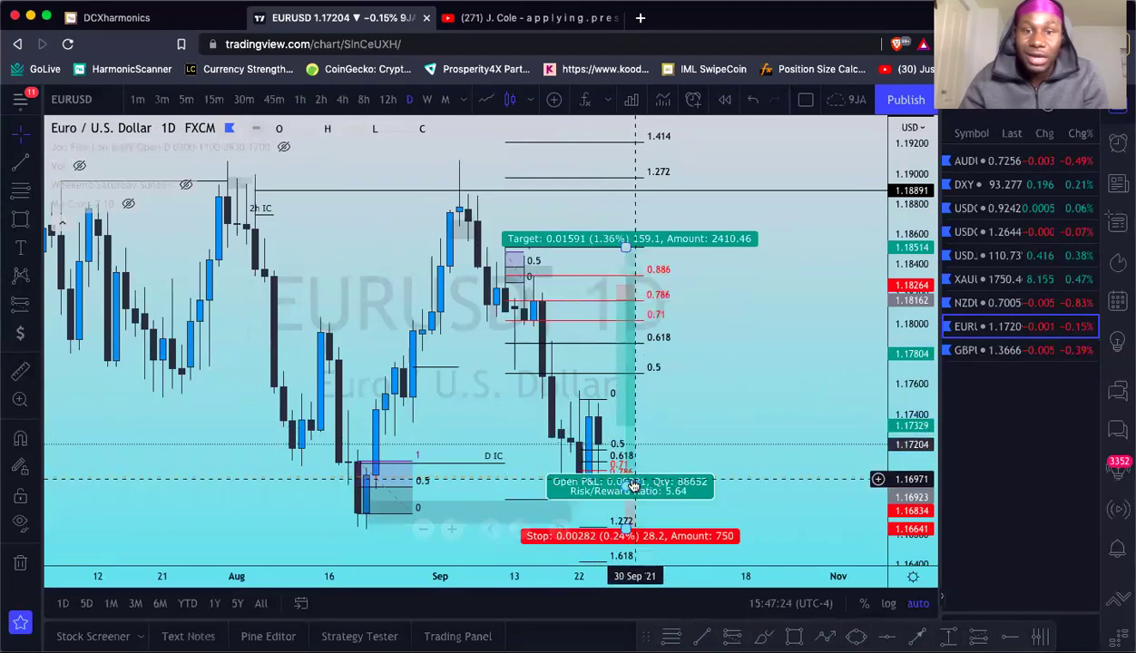
pyautogui.click(687, 471)
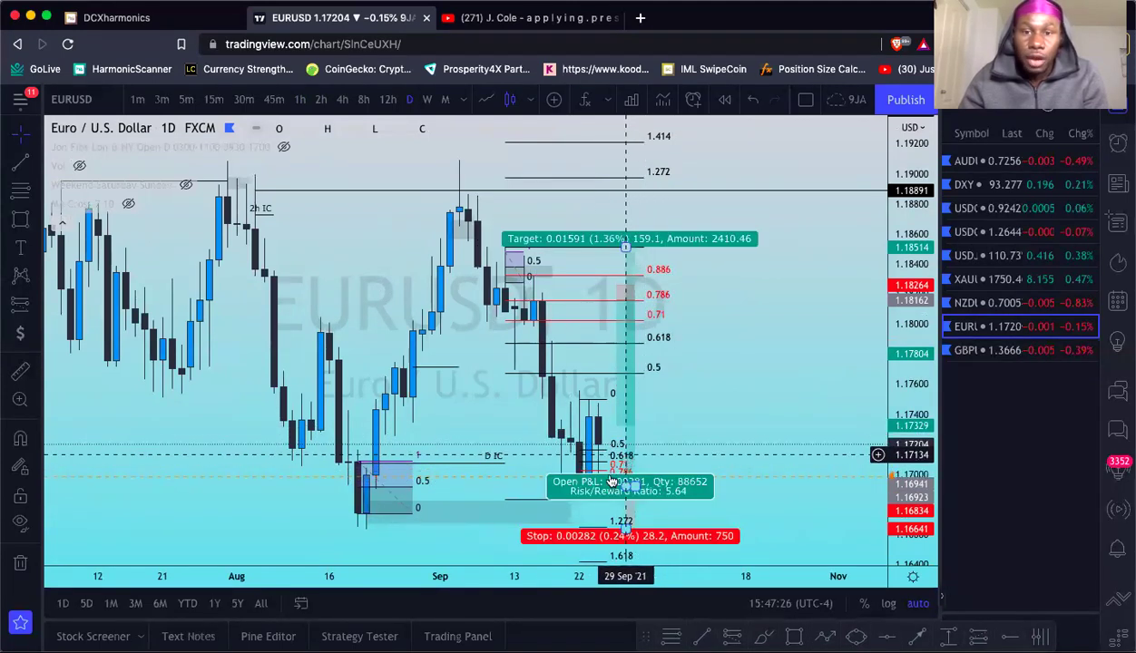
pyautogui.click(603, 468)
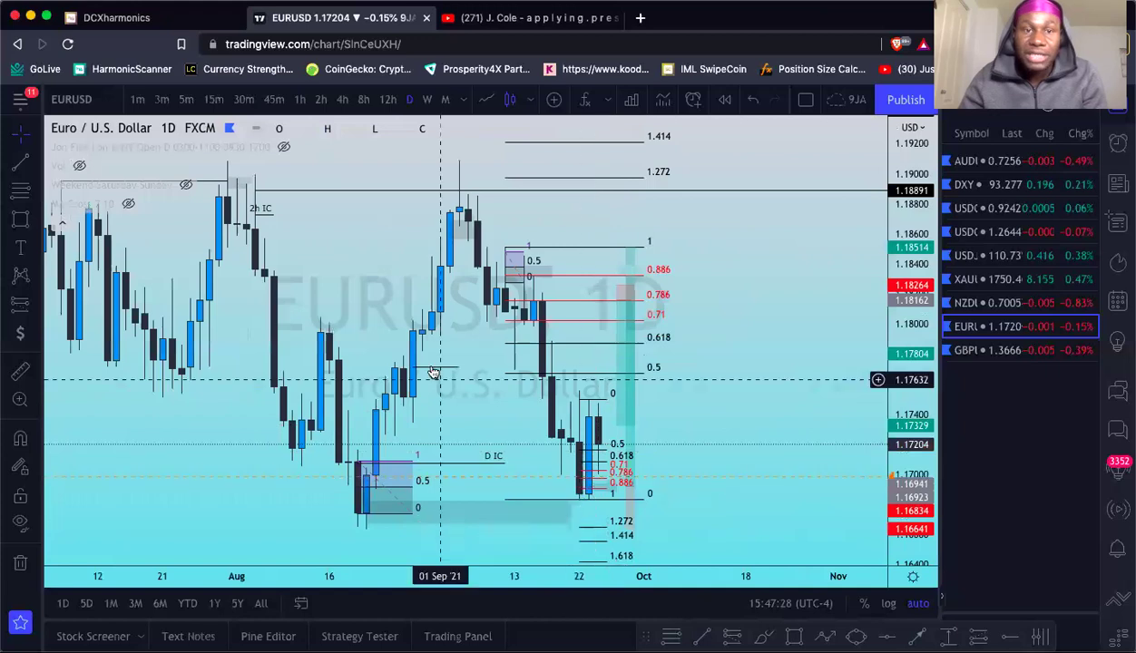
# Step: Review the EURUSD decline on the 4-hour timeframe and bring up the 1-hour timeframe to compare the latest pullback
pyautogui.click(344, 103)
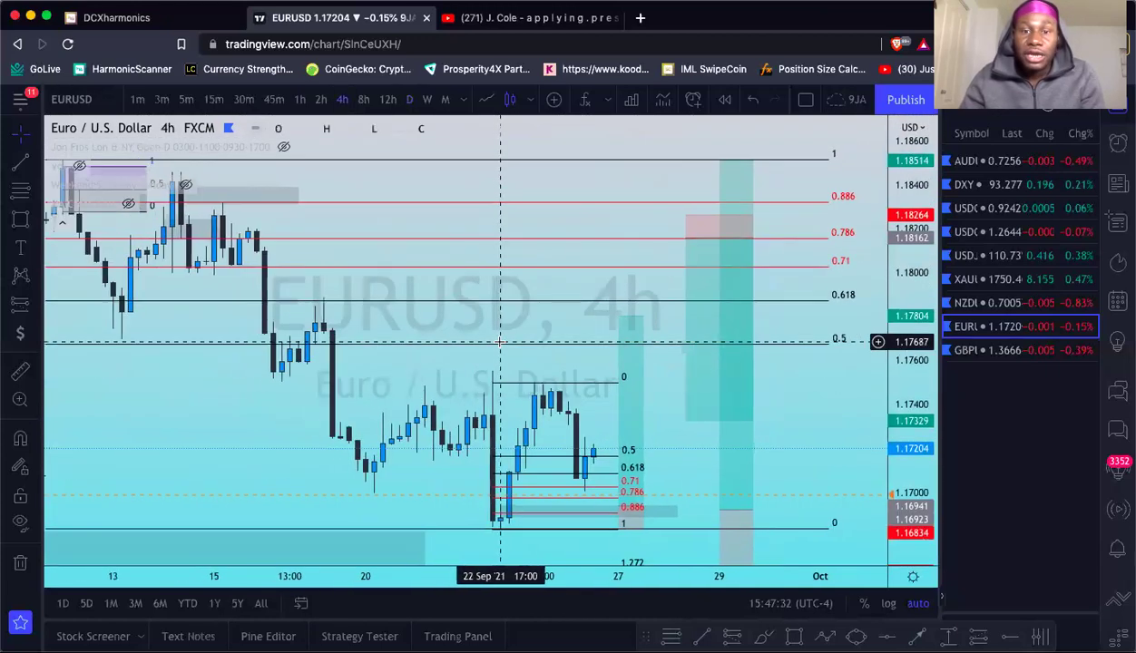
pyautogui.scroll(-2, 499, 342)
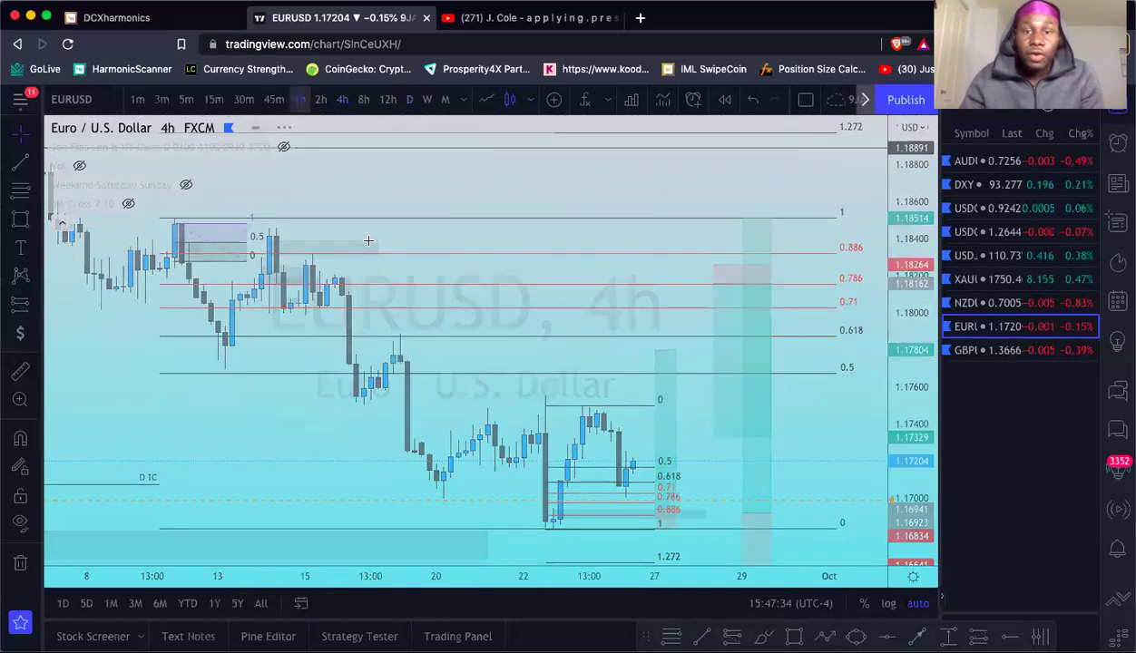
pyautogui.click(300, 99)
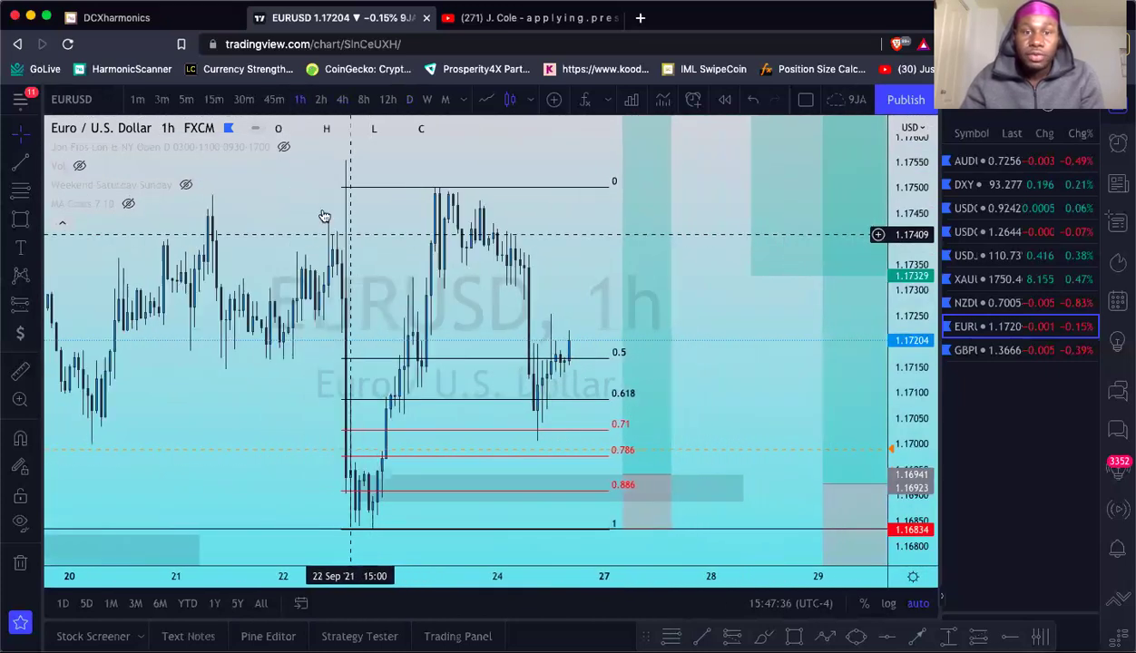
# Step: Switch the EURUSD chart to the 2-hour timeframe and examine the grey zone near 0.886 and the large Fibonacci retracement above it
pyautogui.click(321, 102)
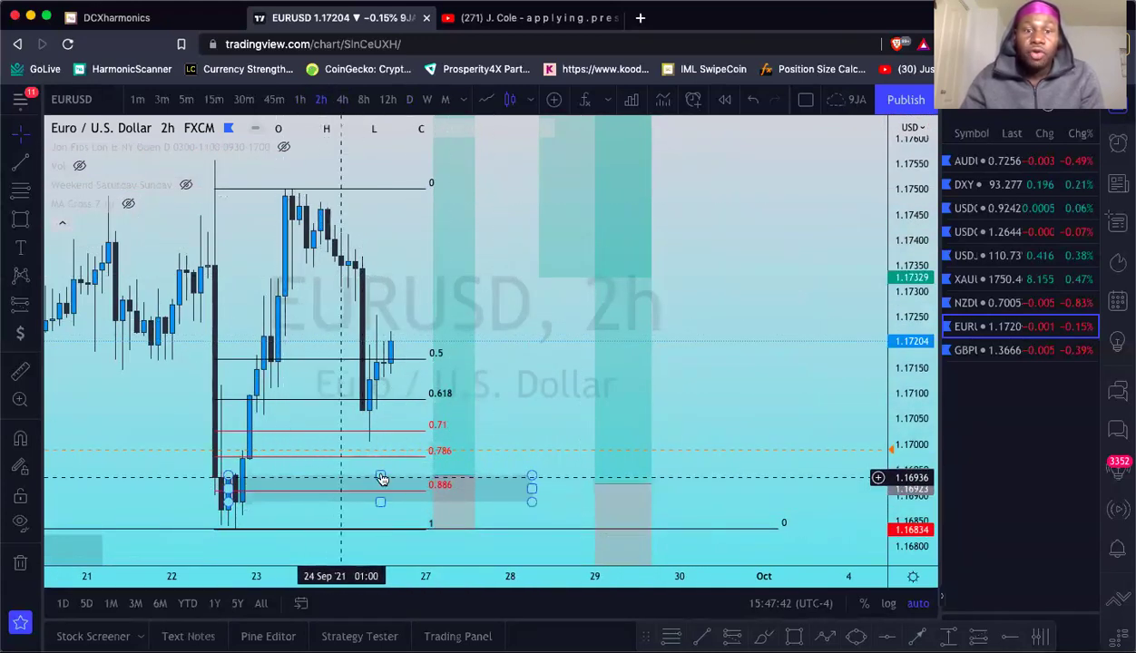
pyautogui.moveTo(460, 491)
pyautogui.hscroll(-5, 502, 496)
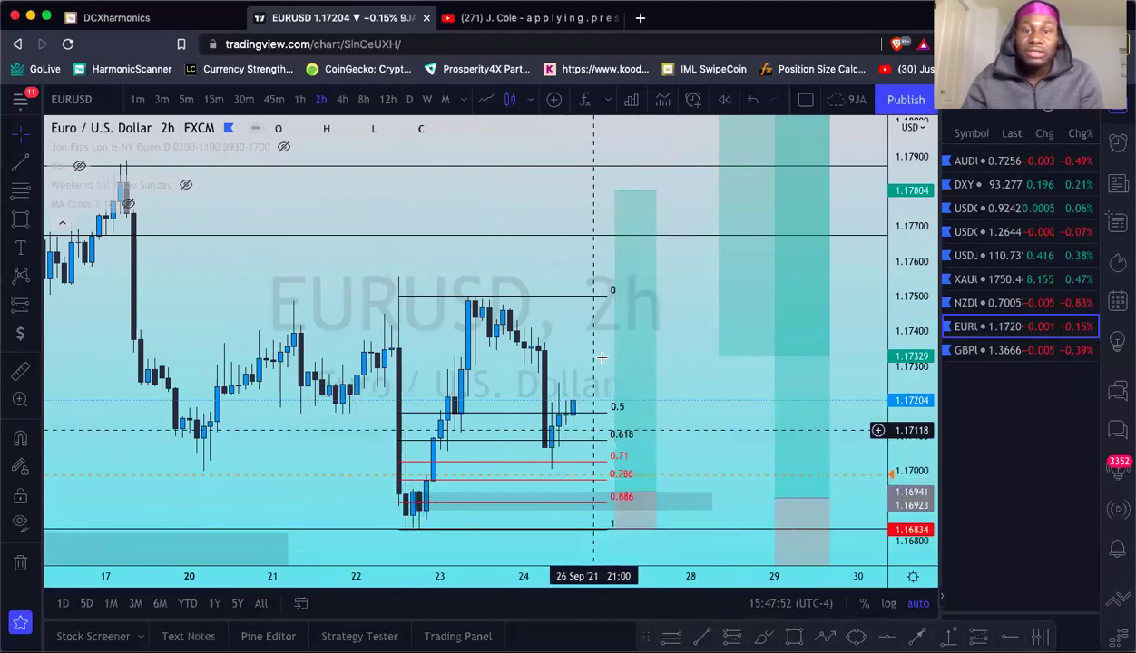
pyautogui.scroll(-2, 522, 295)
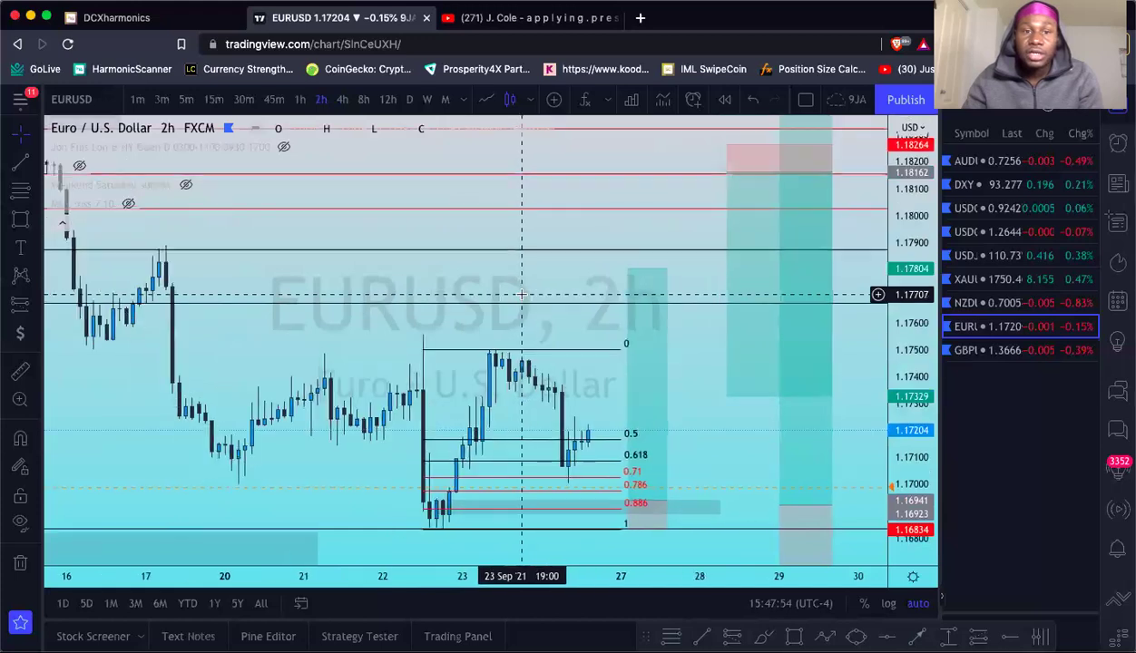
pyautogui.scroll(-2, 317, 296)
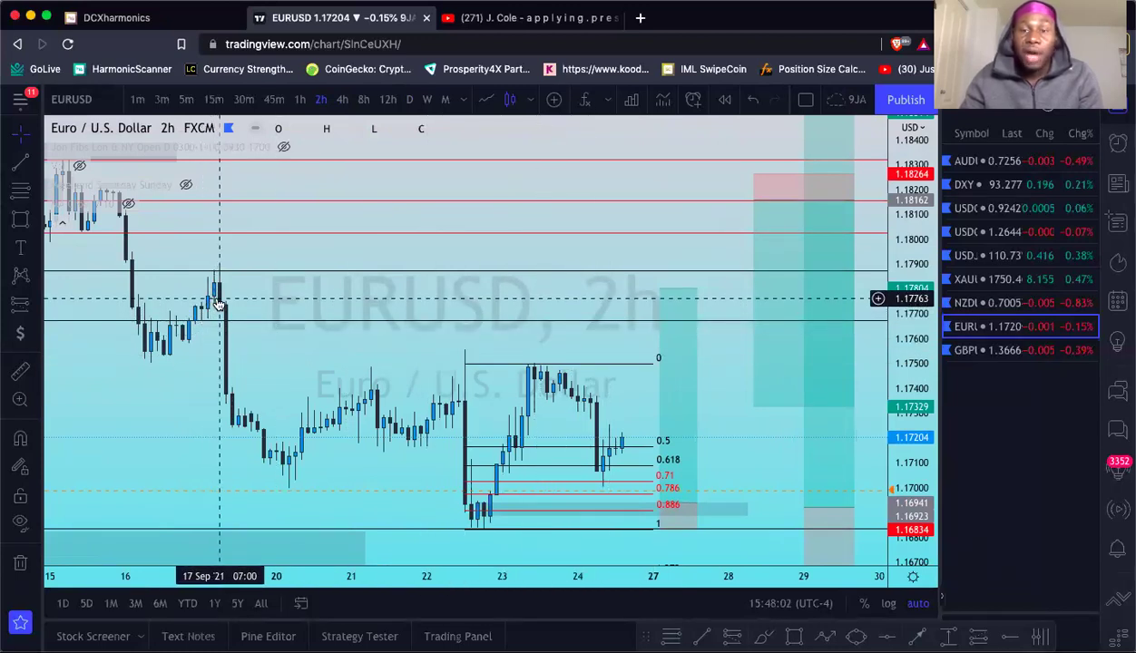
pyautogui.scroll(-5, 445, 295)
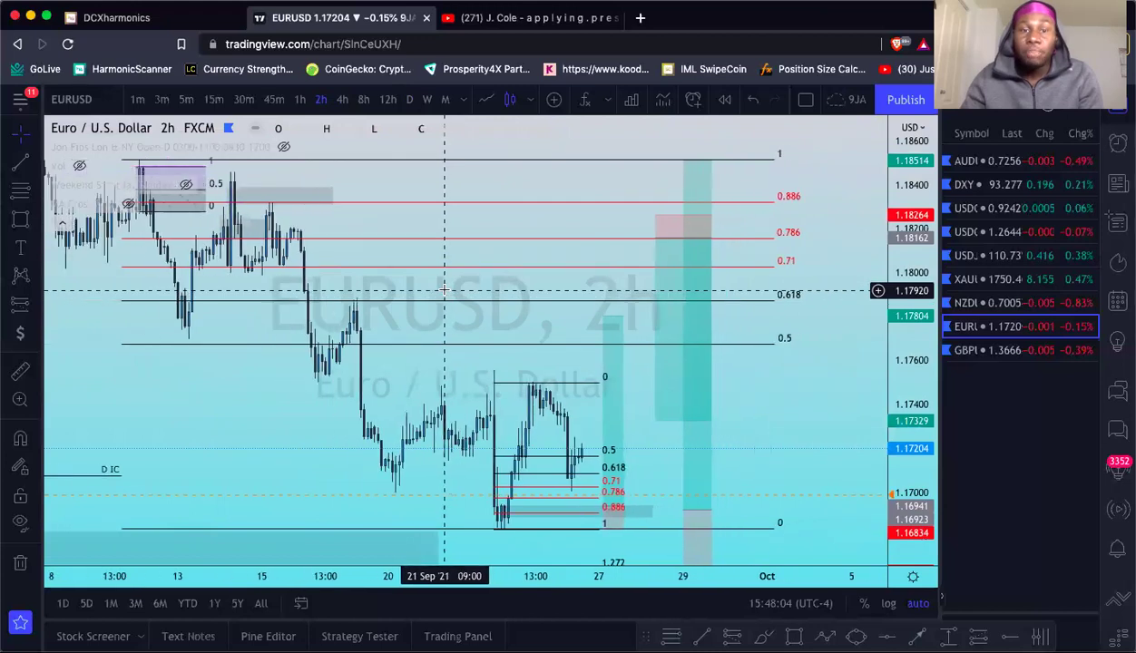
pyautogui.scroll(-1, 443, 290)
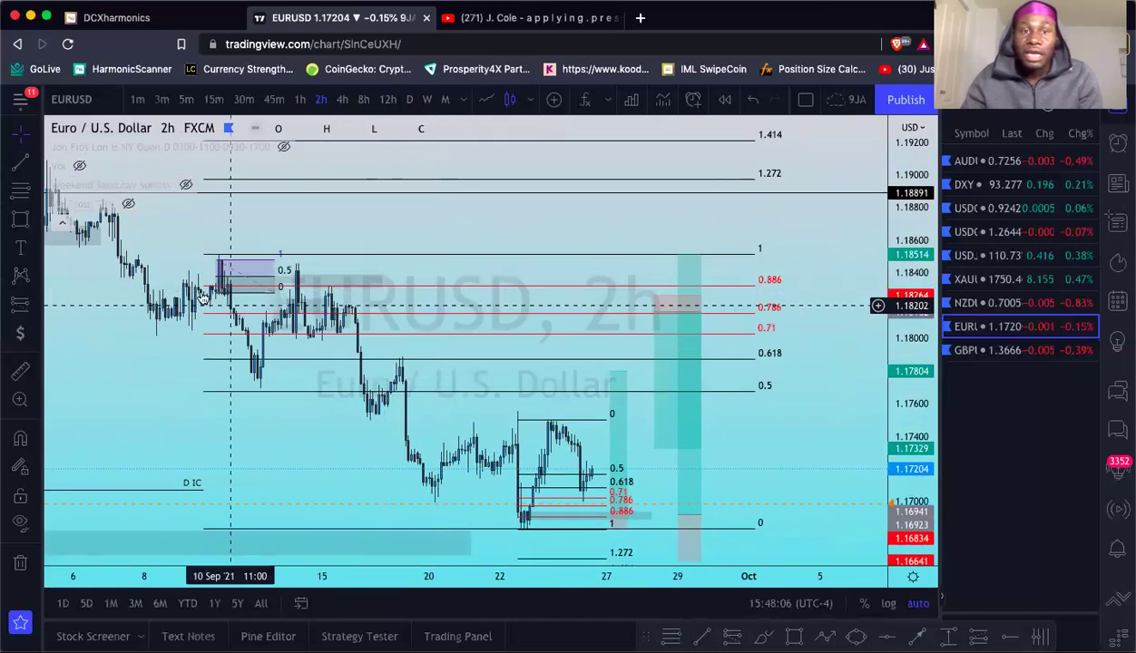
pyautogui.click(413, 372)
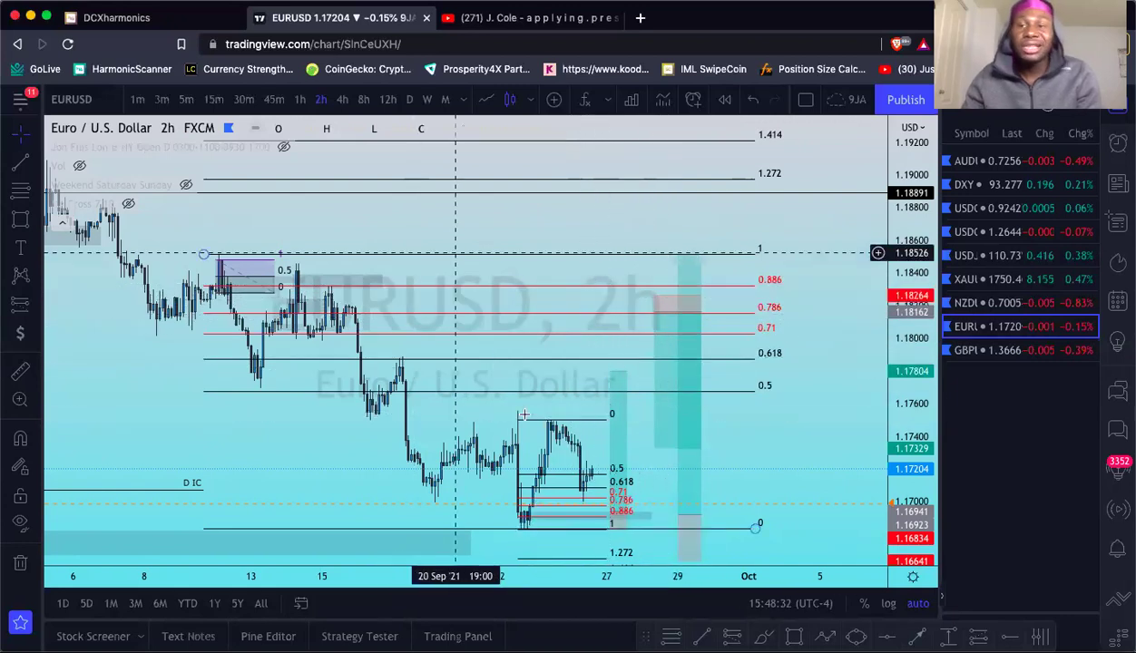
# Step: Create a one-time EURUSD price alert for crossing 1.18005, expiring 2021-10-26 at 15:48, with app, pop-up and email notifications
pyautogui.rightClick(783, 341)
pyautogui.click(823, 332)
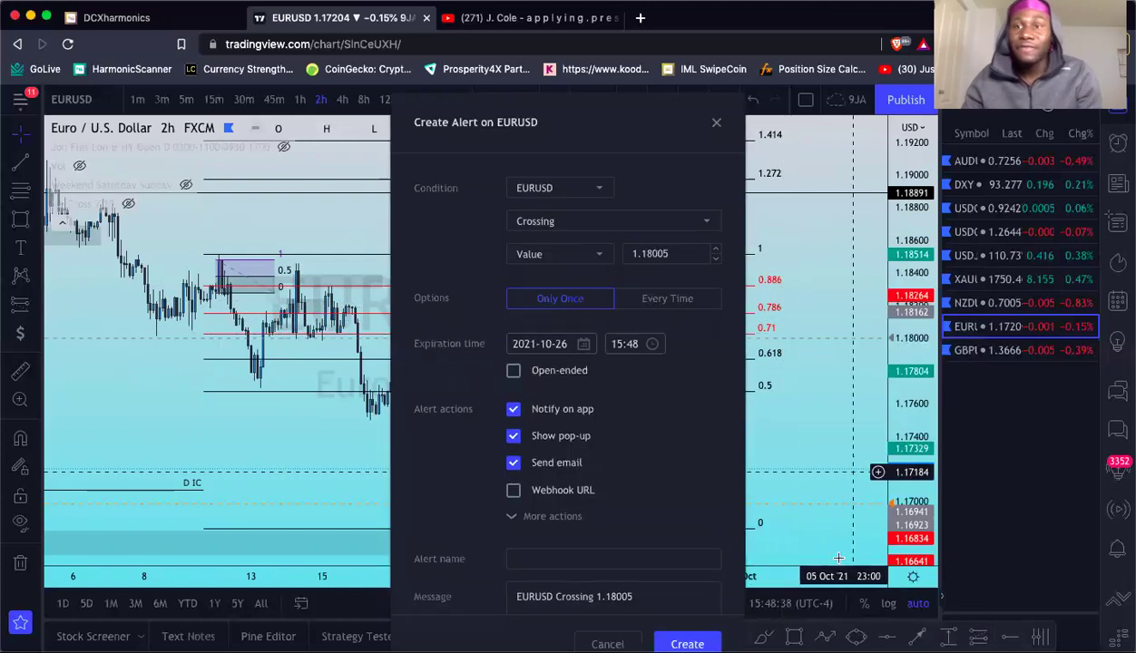
pyautogui.click(687, 644)
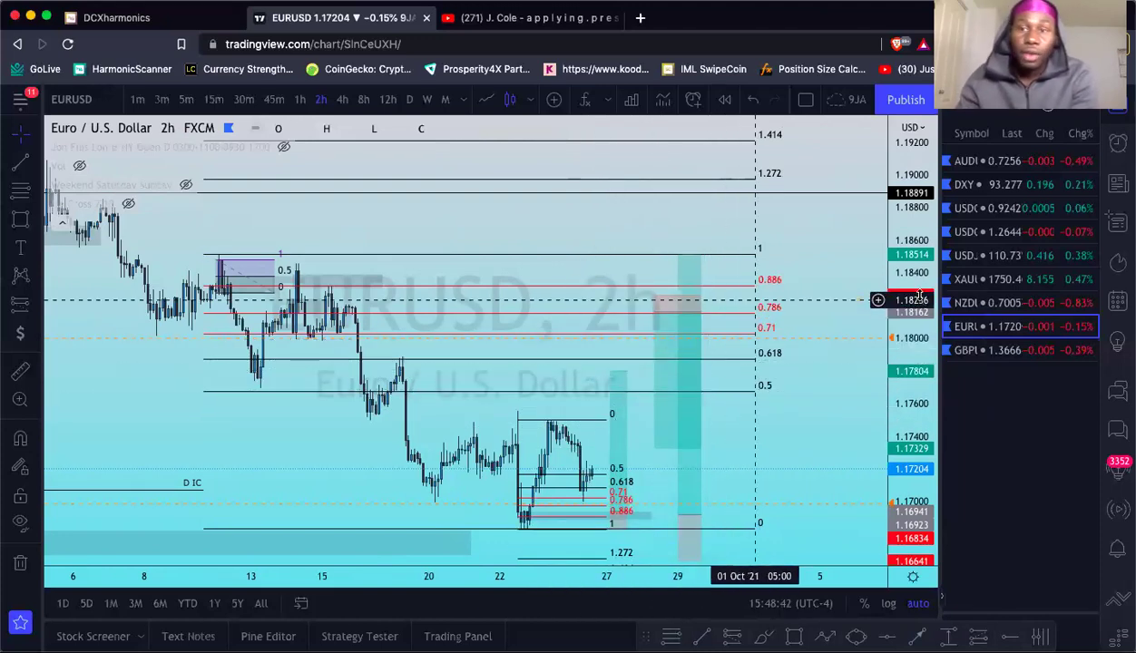
# Step: Bring up the NZDUSD 2-hour chart and show the Fibonacci retracement over the September decline
pyautogui.click(992, 305)
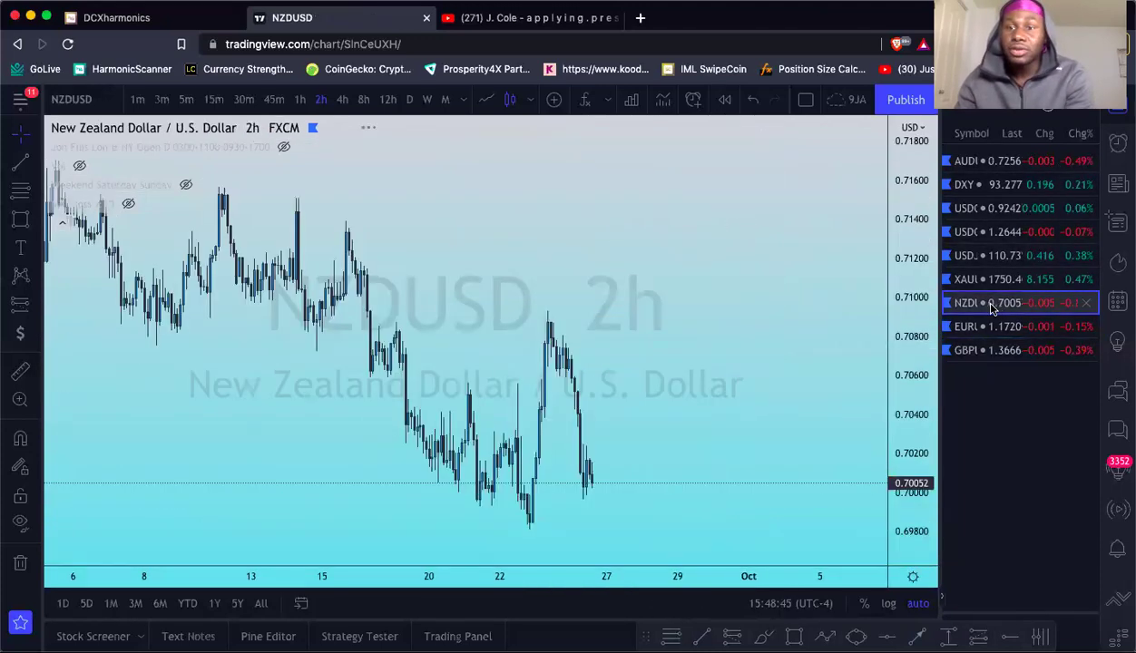
pyautogui.hscroll(-5, 616, 299)
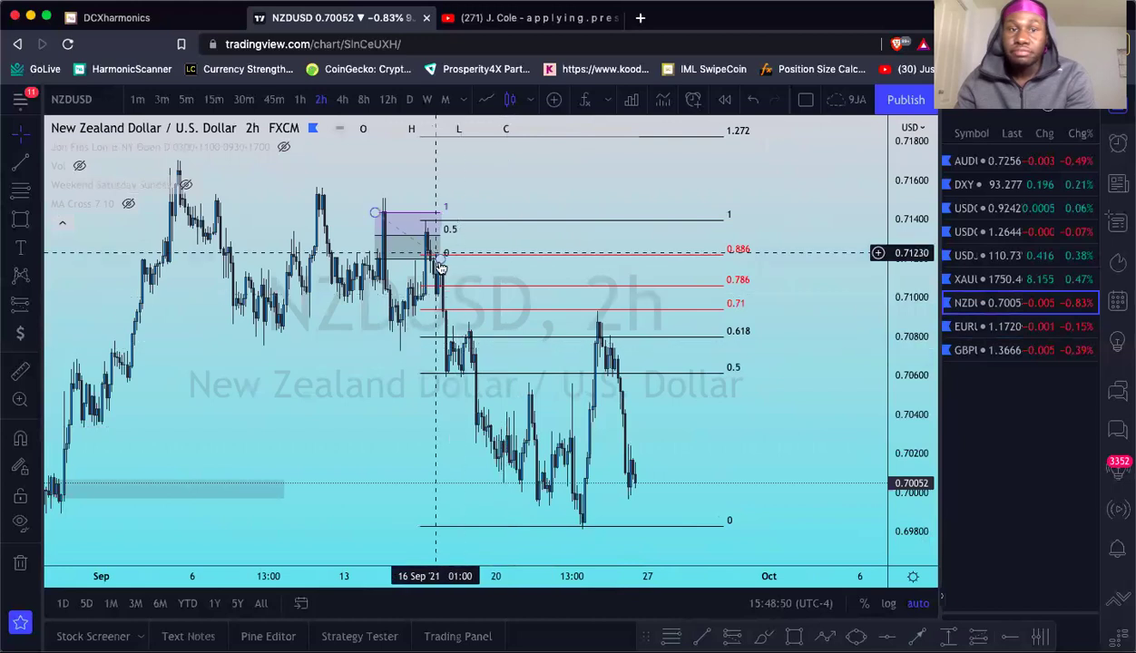
# Step: Try anchoring the top of the NZDUSD Fibonacci retracement at 0.71505 on 14 September, and undo the move
pyautogui.moveTo(425, 220); pyautogui.dragTo(375, 199)
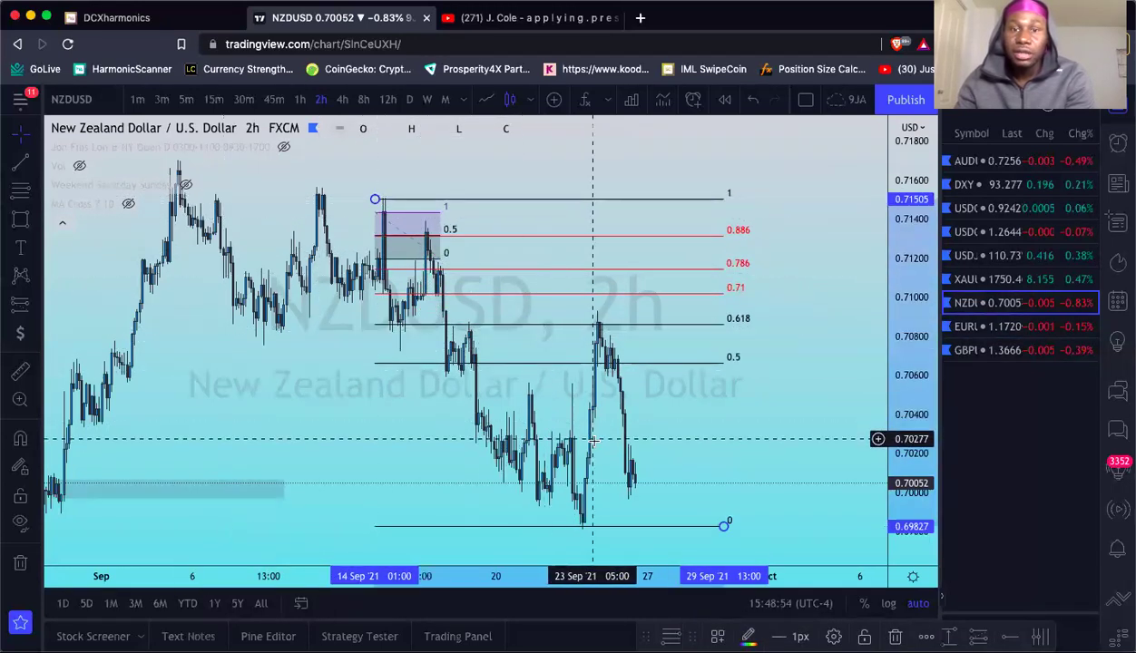
pyautogui.scroll(-3, 383, 200)
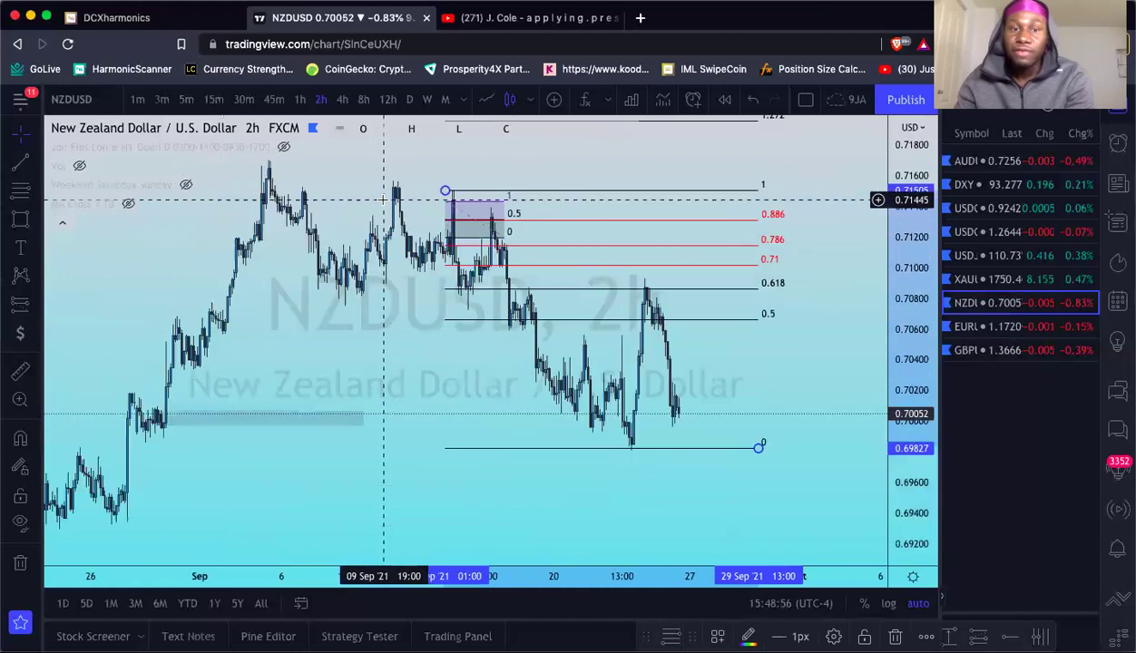
pyautogui.scroll(3, 383, 200)
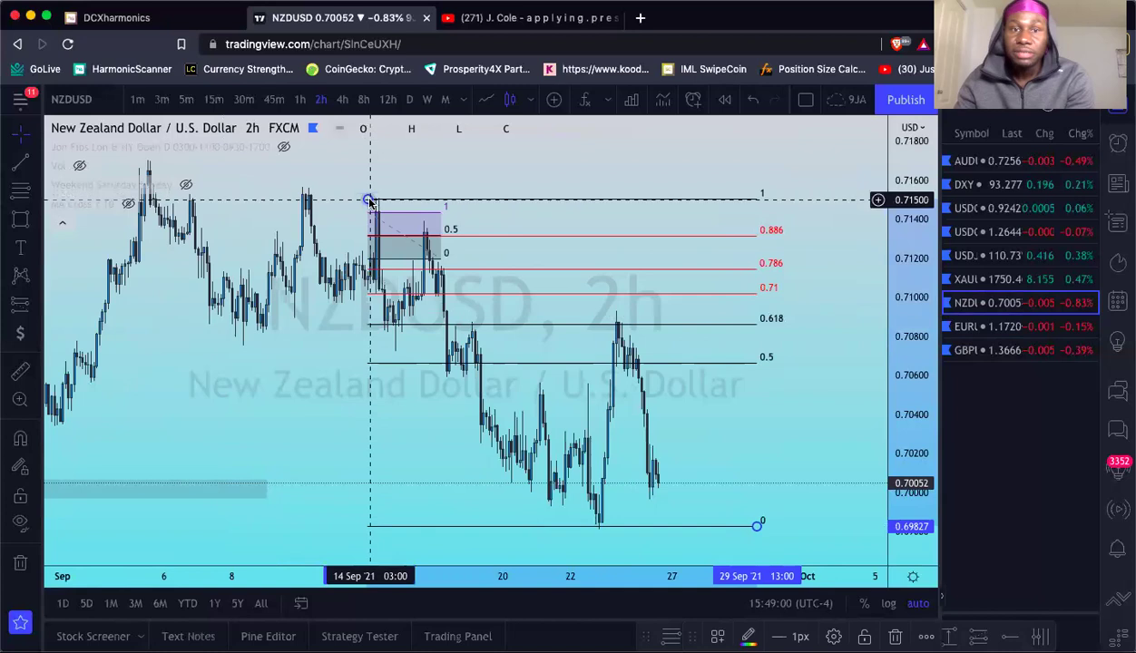
pyautogui.click(747, 100)
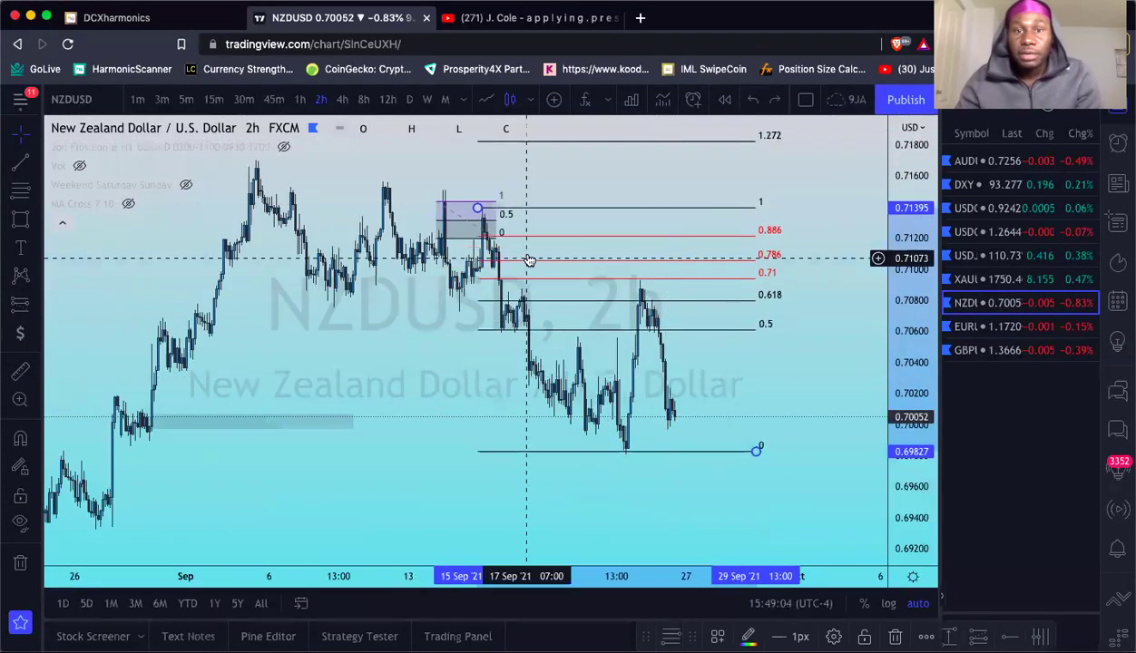
# Step: Switch NZDUSD to the 4-hour timeframe and examine the pullback against the 0.618 and 0.71 levels
pyautogui.scroll(4, 636, 316)
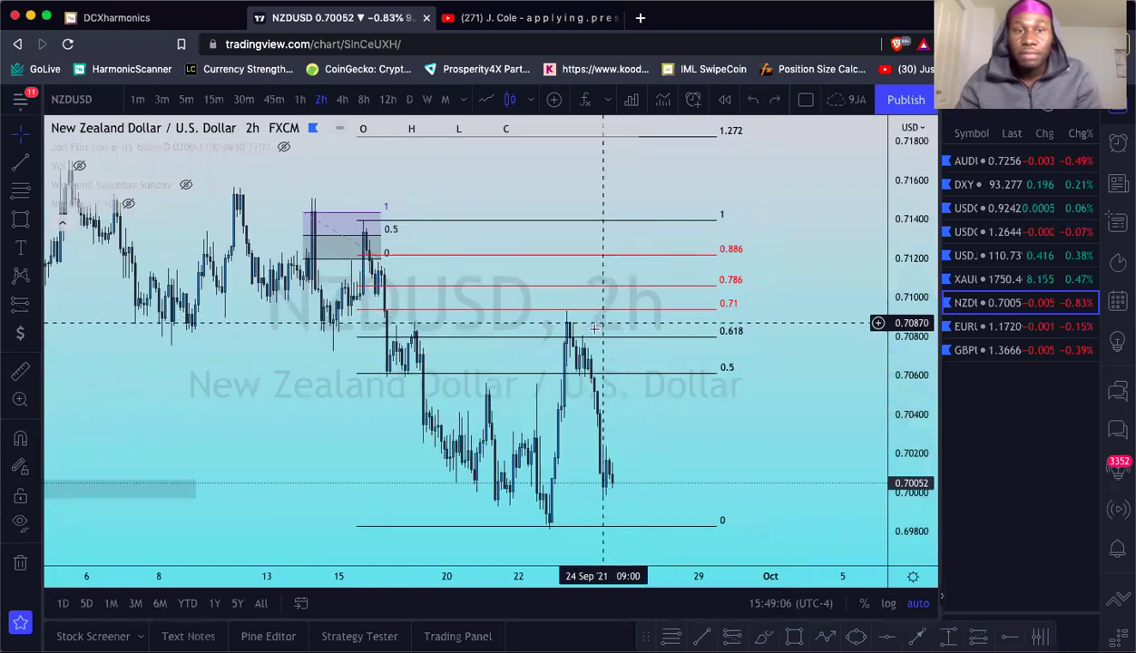
pyautogui.click(342, 100)
pyautogui.scroll(4, 540, 399)
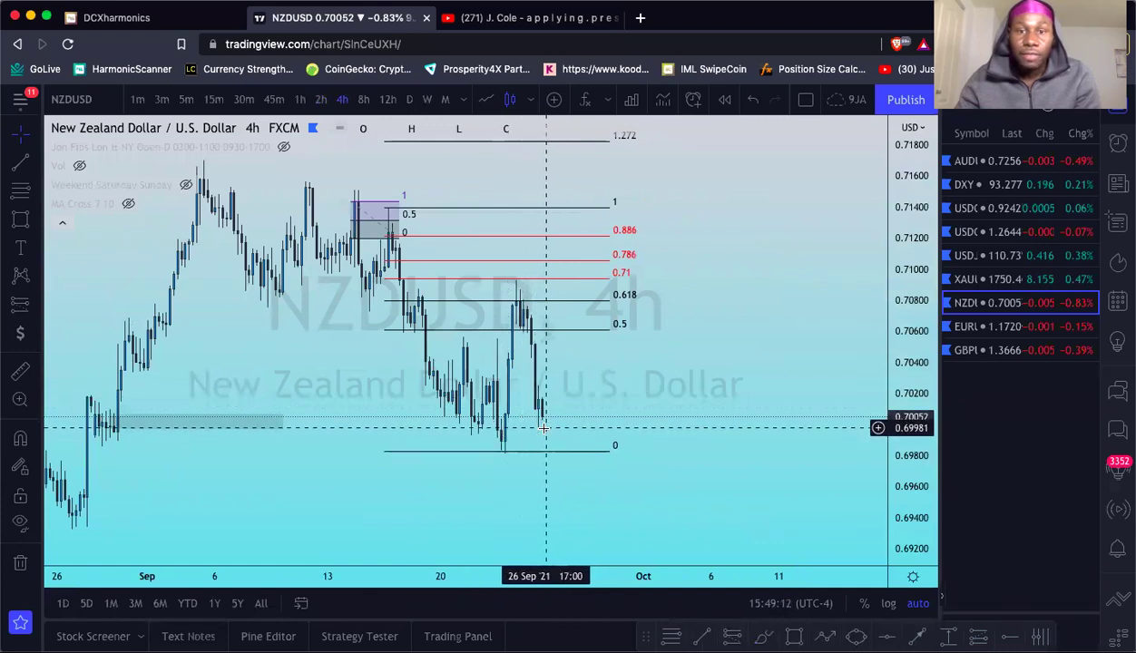
pyautogui.click(588, 261)
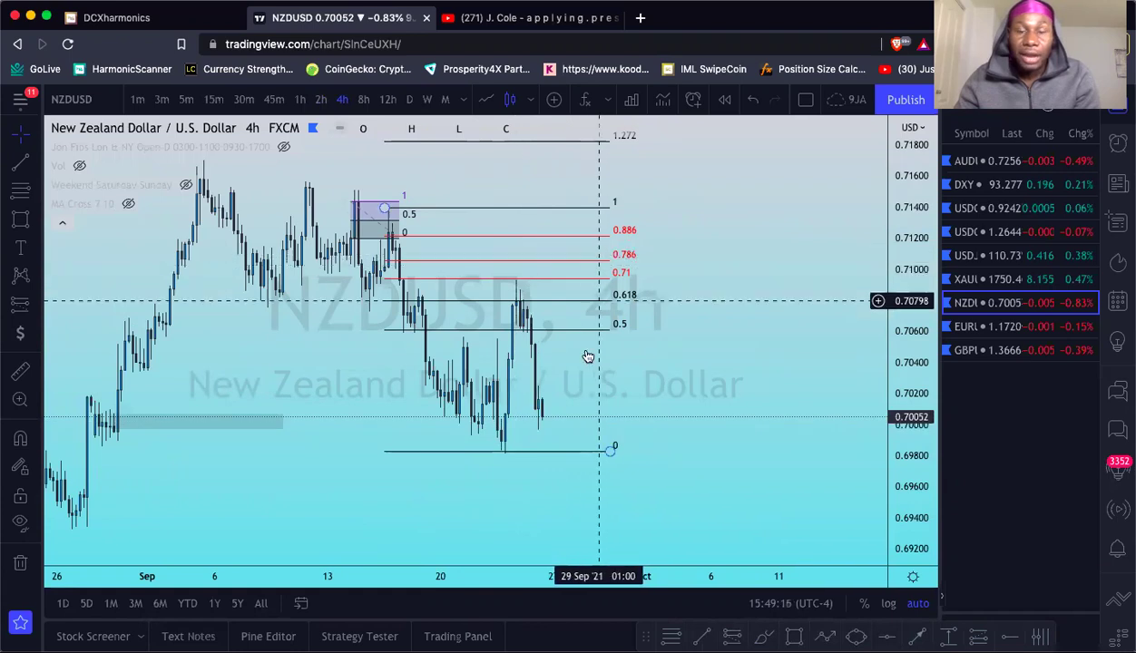
pyautogui.click(520, 361)
# Step: Draw a rectangle zone near the September low from 0.69967 to 0.69888, spanning 22 September 13:00 to 3 October 17:00
pyautogui.hscroll(-3, 520, 361)
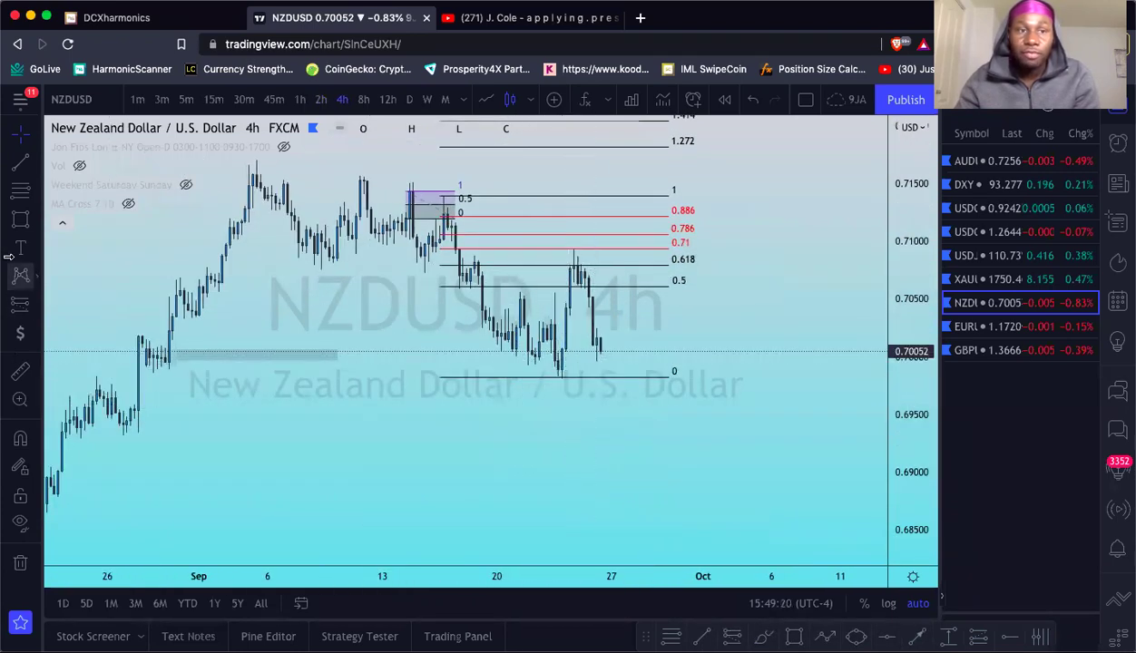
pyautogui.scroll(5, 381, 481)
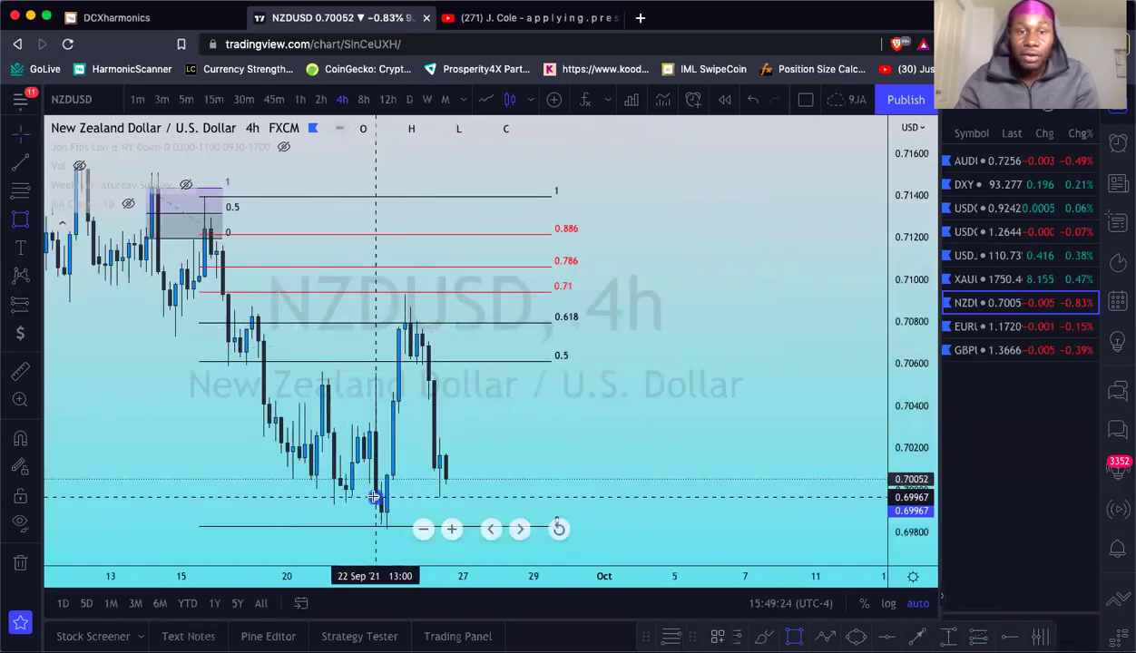
pyautogui.moveTo(374, 497); pyautogui.dragTo(628, 514)
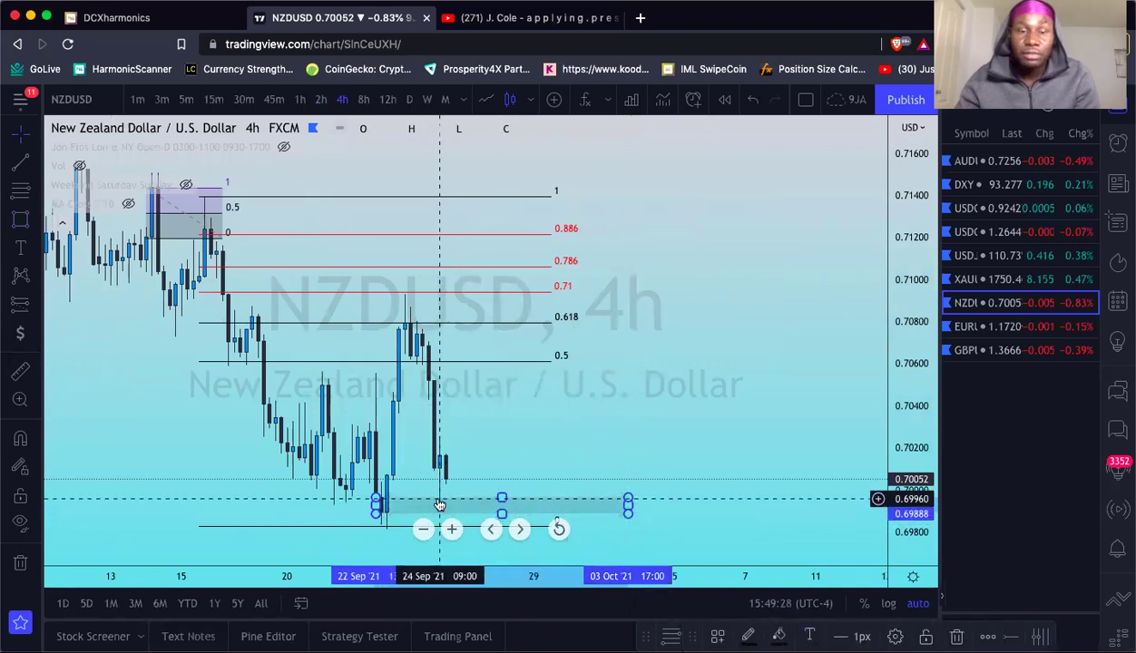
# Step: On the 2-hour timeframe, refine the rectangle to 0.69888–0.69837, starting 22 September 19:00 and ending 29 September 03:00
pyautogui.click(320, 100)
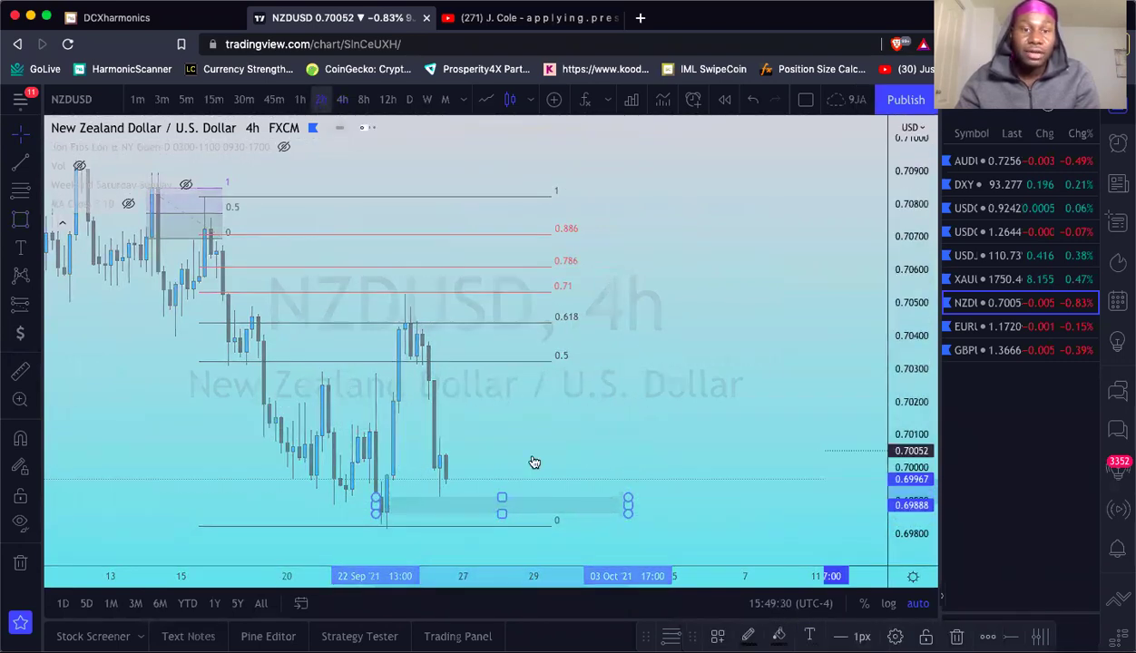
pyautogui.scroll(3, 447, 499)
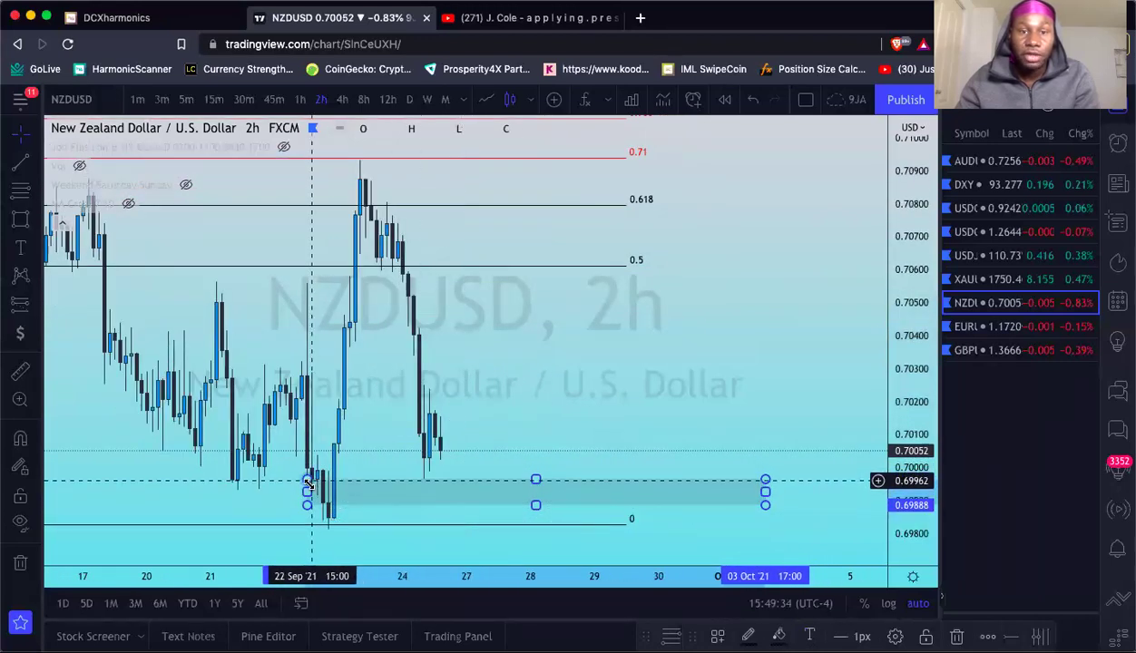
pyautogui.moveTo(310, 489); pyautogui.dragTo(315, 503)
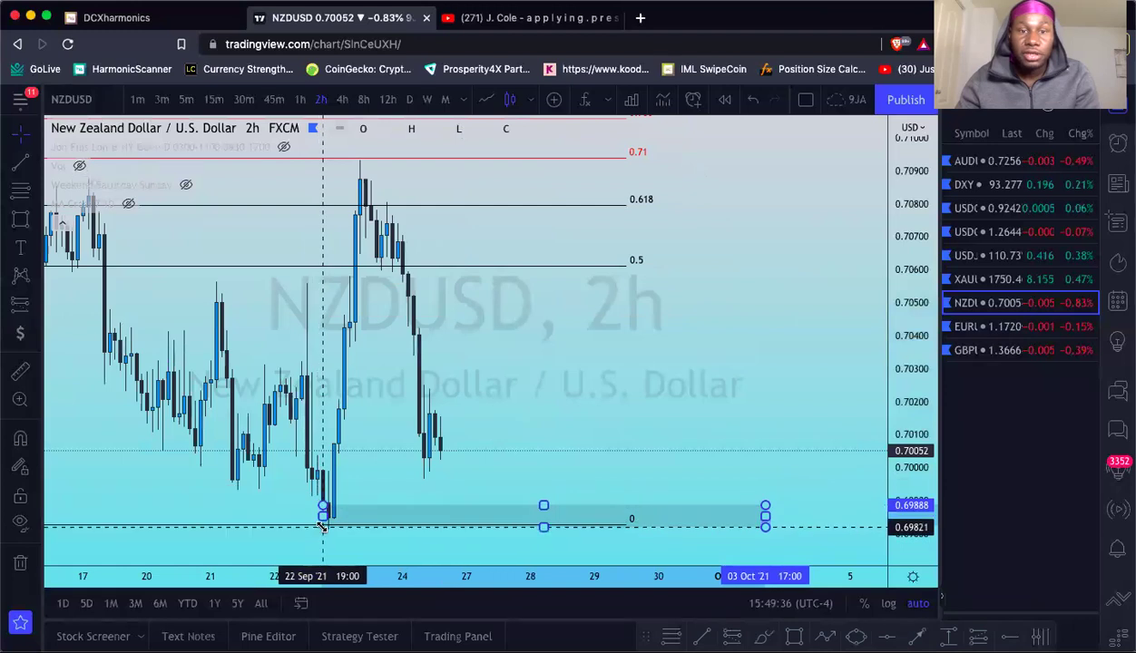
pyautogui.click(322, 522)
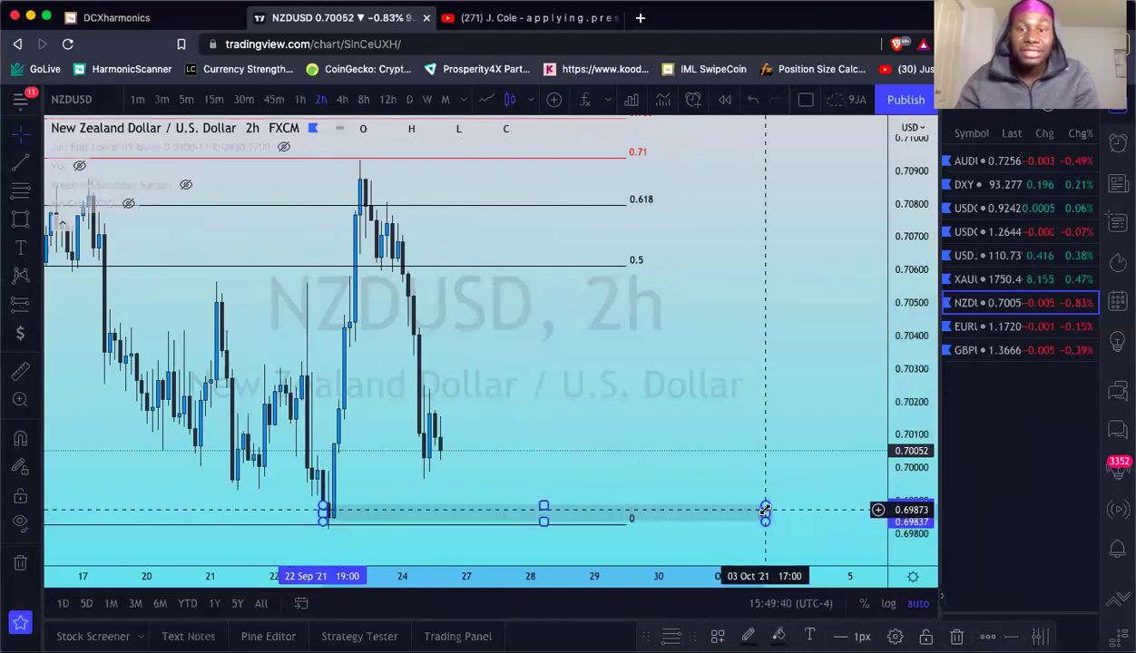
pyautogui.moveTo(766, 515); pyautogui.dragTo(599, 517)
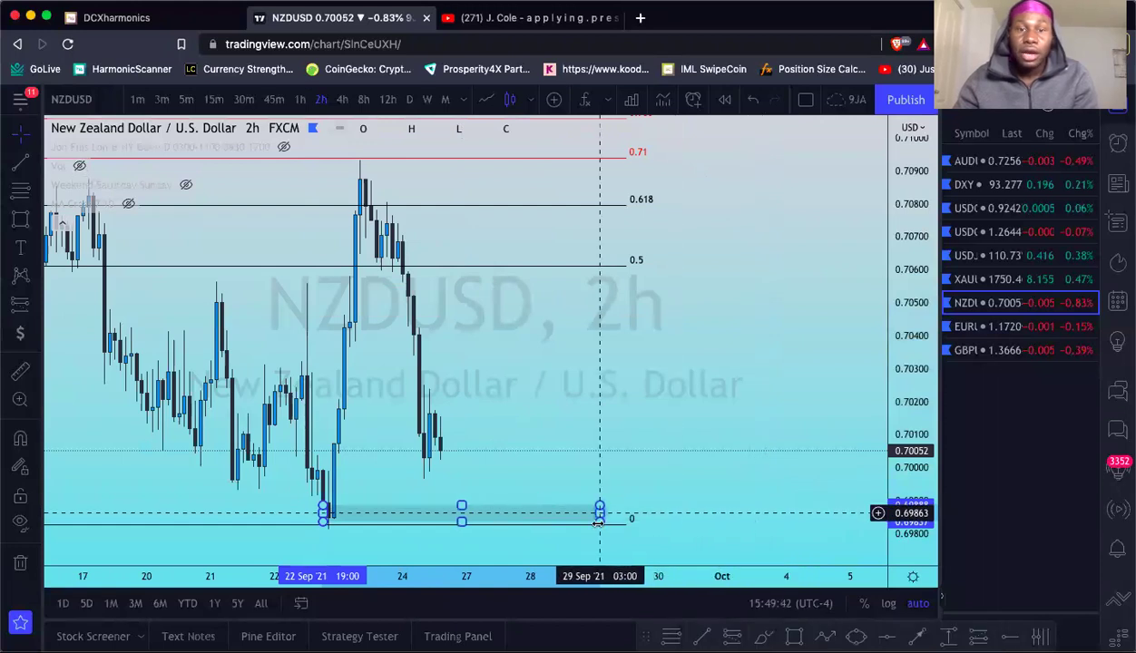
# Step: Switch NZDUSD to the 1-hour timeframe and move the Fibonacci retracement's upper anchor to 0.70940 at 22 September 03:00
pyautogui.scroll(-5, 599, 530)
pyautogui.scroll(-2, 599, 530)
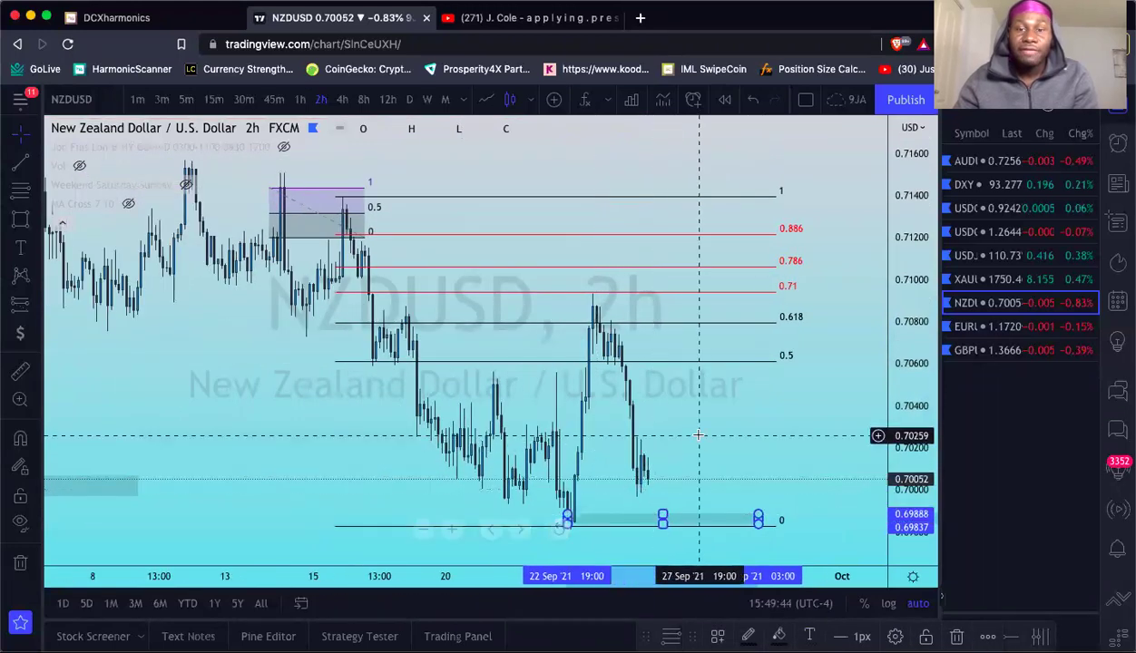
pyautogui.scroll(-1, 687, 510)
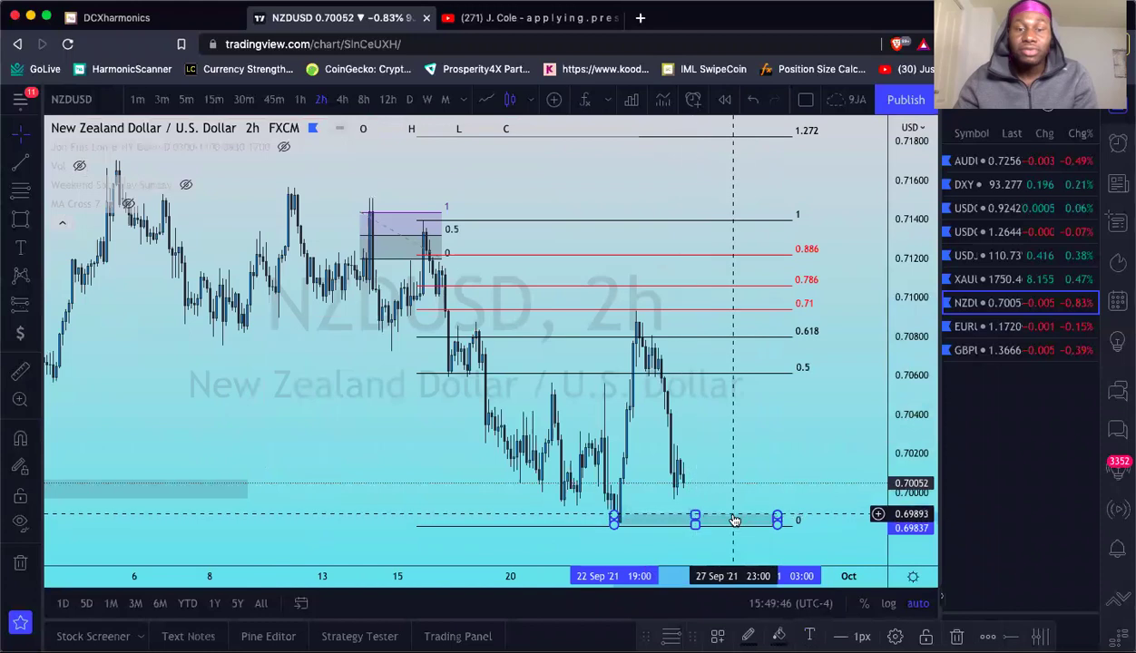
pyautogui.scroll(3, 735, 519)
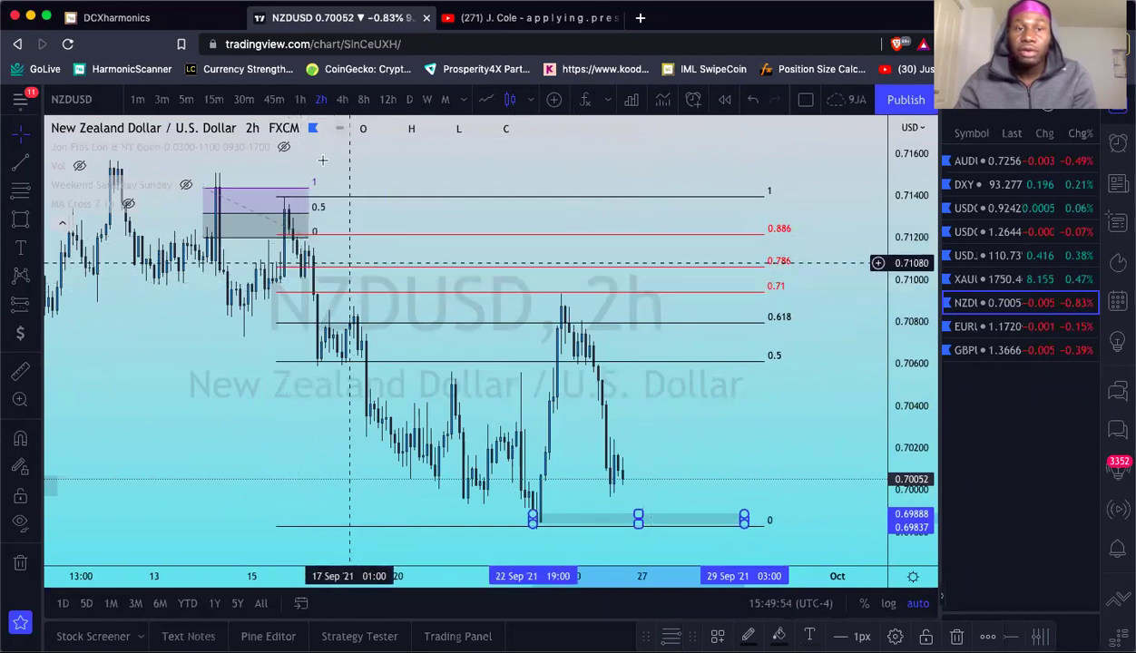
pyautogui.click(299, 99)
pyautogui.hscroll(3, 624, 372)
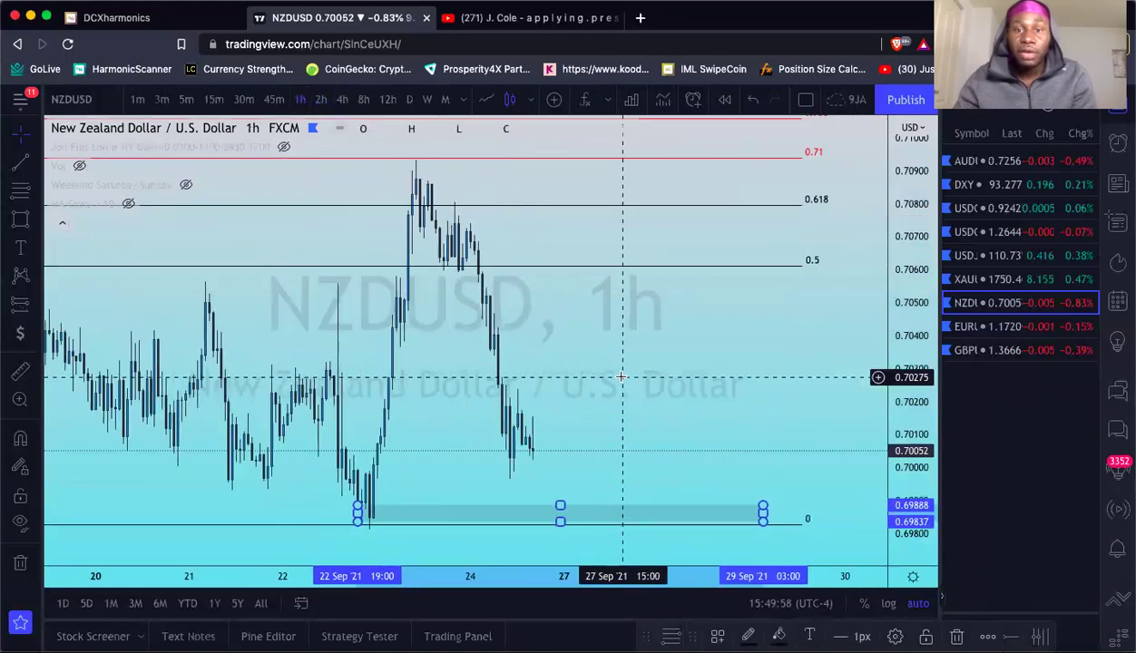
pyautogui.scroll(-3, 622, 377)
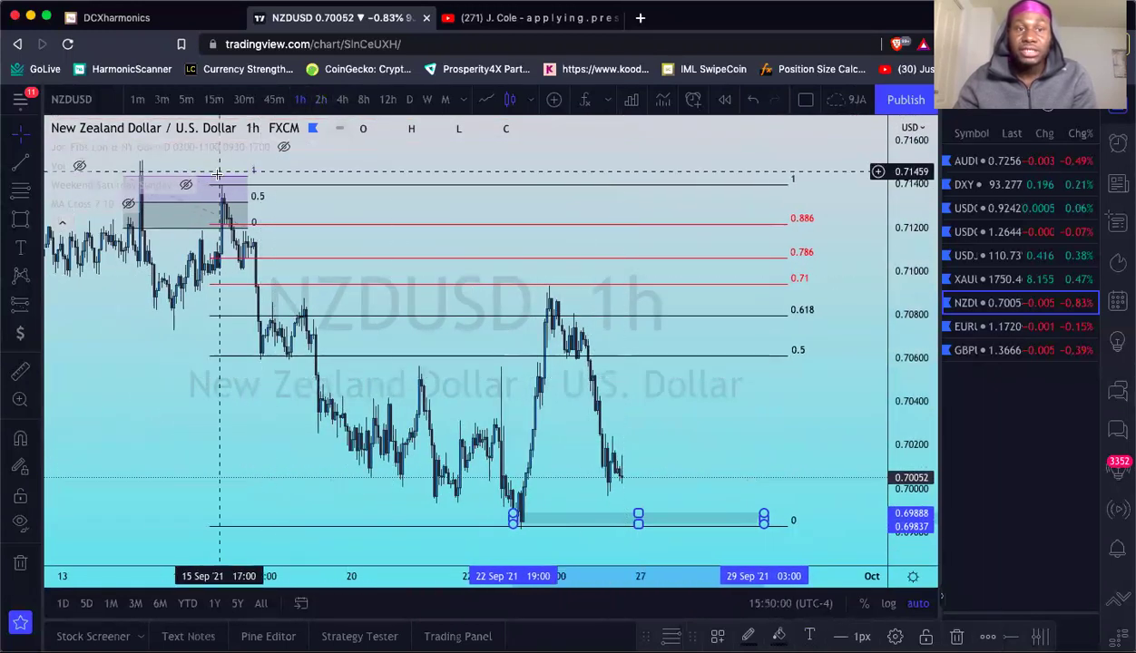
pyautogui.moveTo(215, 186); pyautogui.dragTo(475, 289)
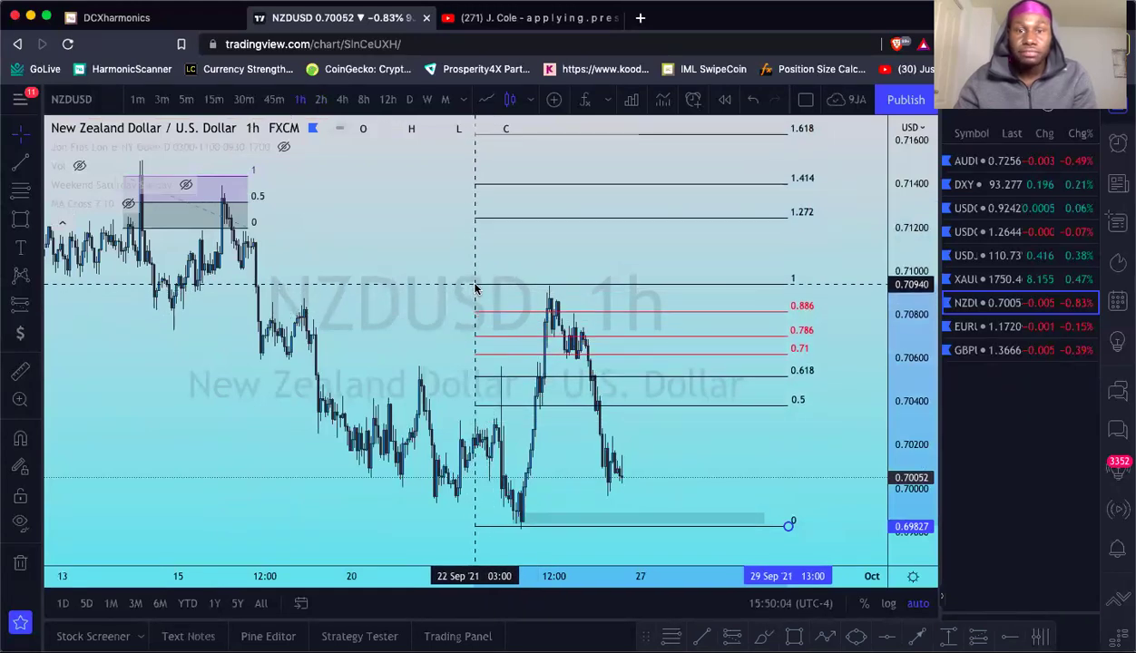
# Step: Examine the latest NZDUSD drop against the re-anchored retracement, the grey zone at the low and the earlier decline
pyautogui.scroll(2, 653, 527)
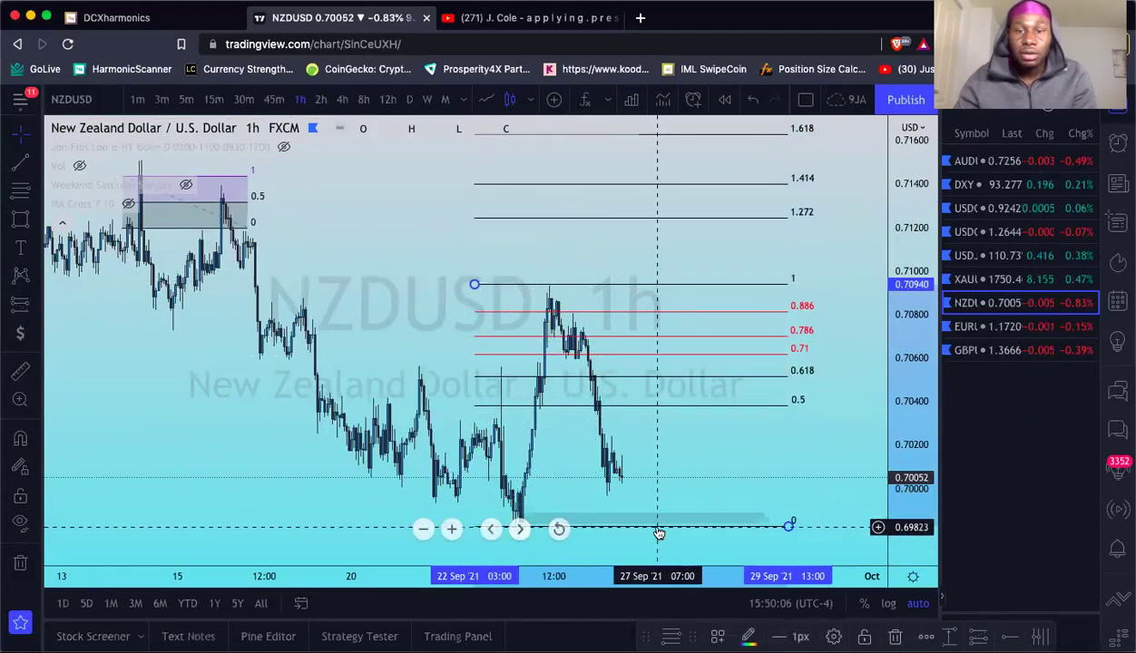
pyautogui.scroll(3, 648, 520)
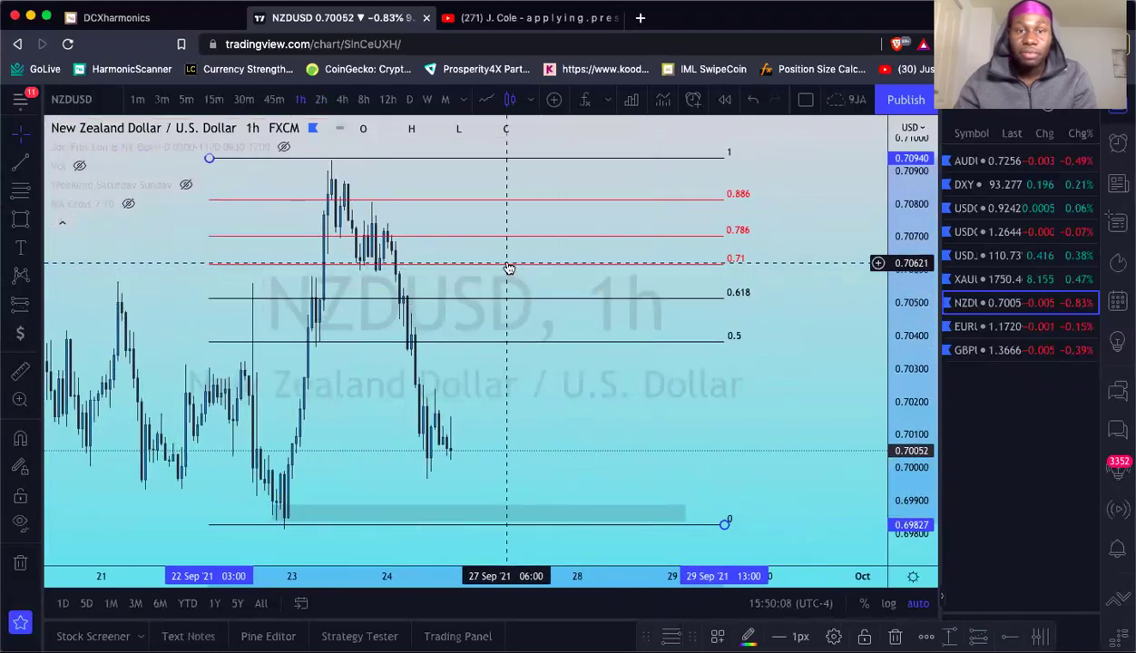
pyautogui.scroll(-3, 477, 224)
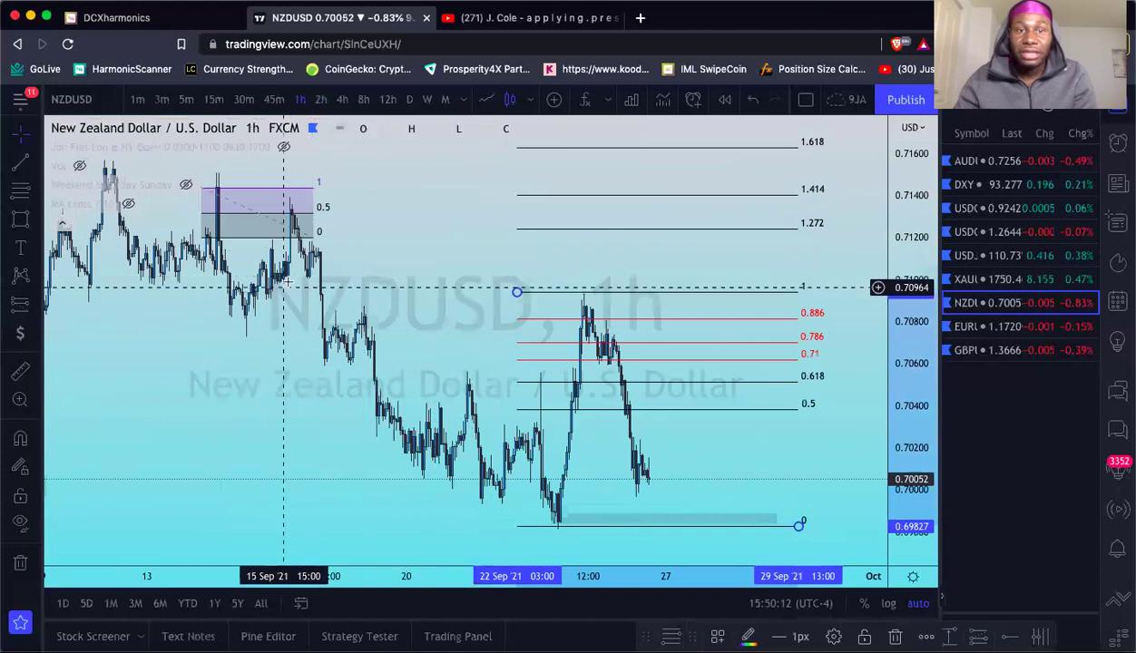
pyautogui.scroll(2, 299, 272)
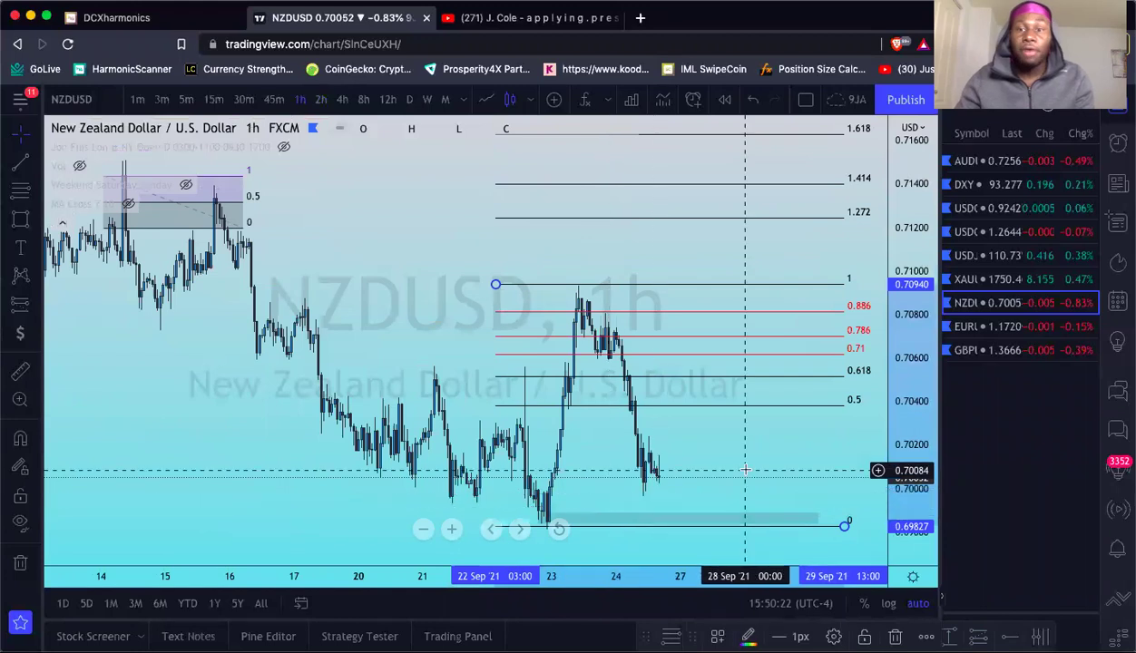
pyautogui.scroll(1, 745, 471)
pyautogui.scroll(1, 746, 470)
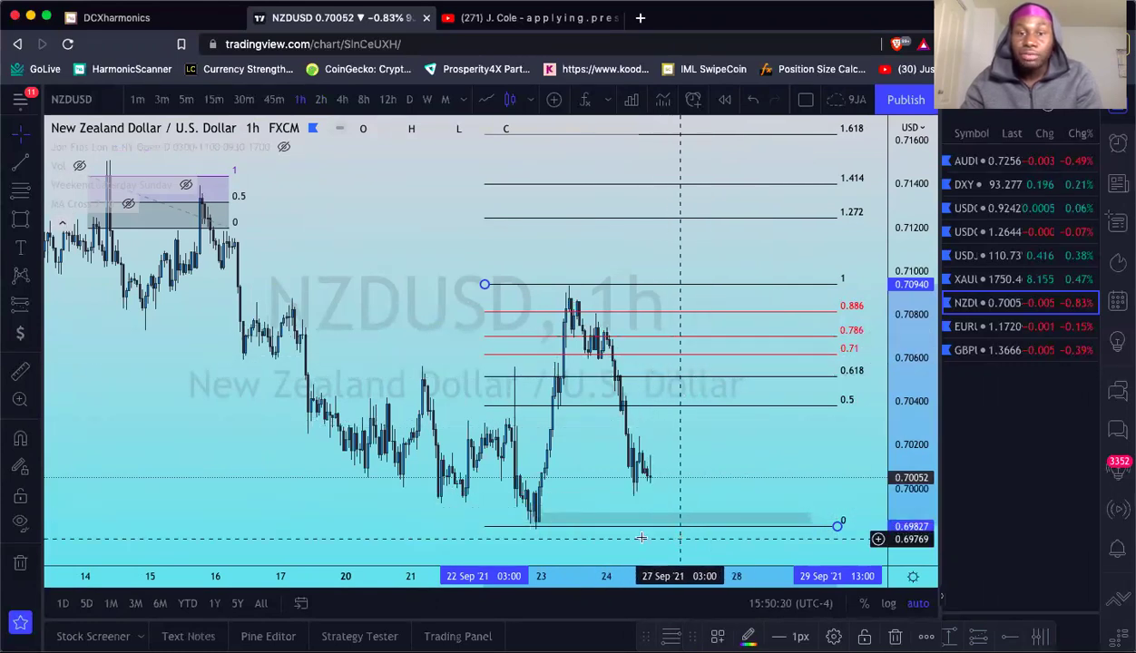
# Step: Place a long position at the grey zone and, on the 2-hour timeframe, set its entry to 0.69895 and stop to 0.69785
pyautogui.click(702, 544)
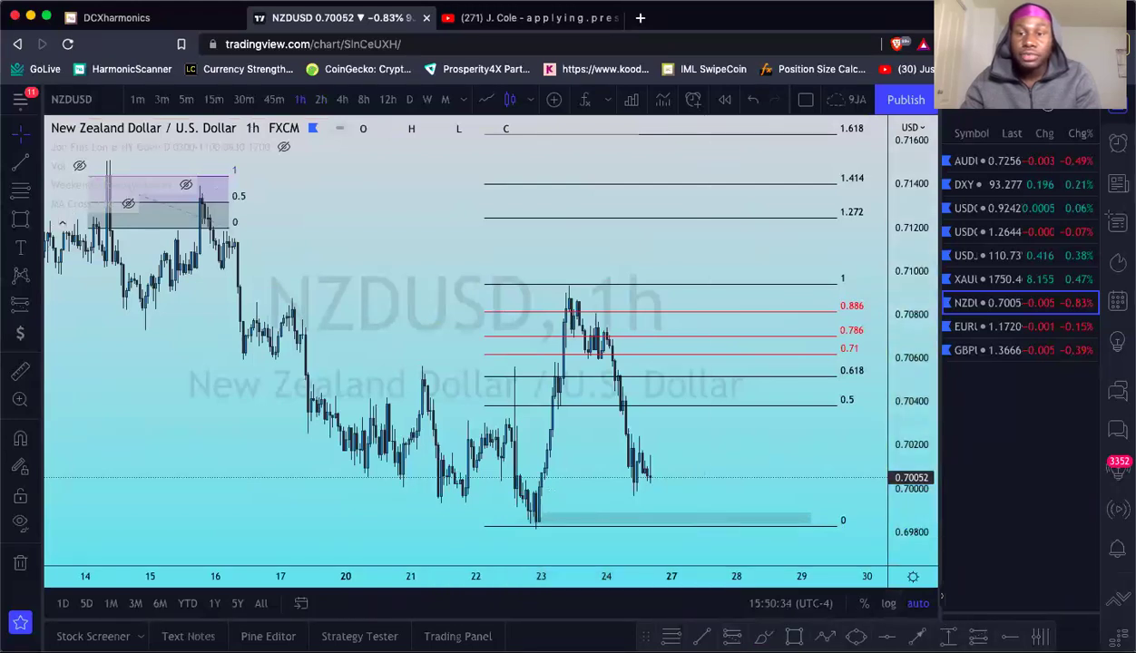
pyautogui.click(696, 512)
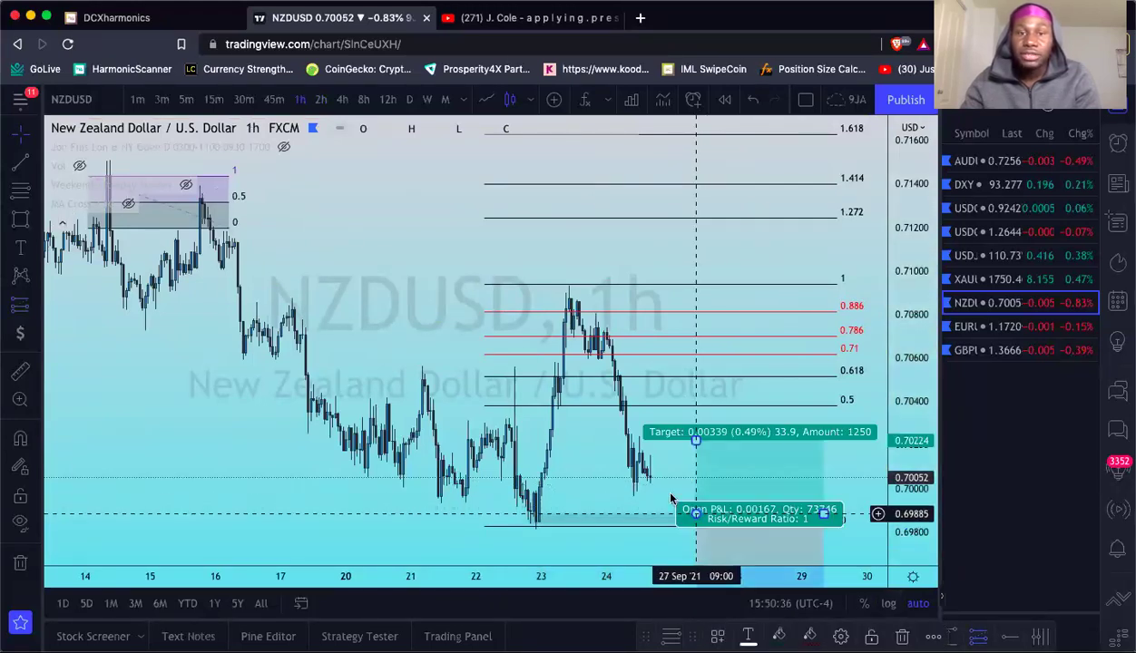
pyautogui.click(319, 101)
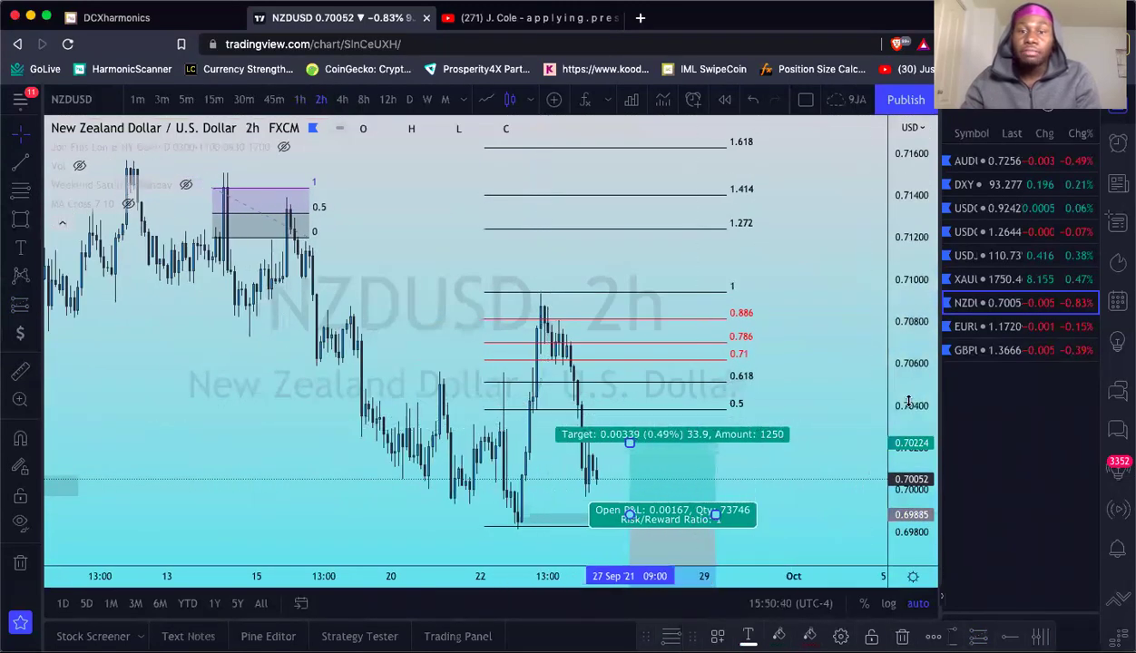
pyautogui.moveTo(904, 397); pyautogui.dragTo(903, 460)
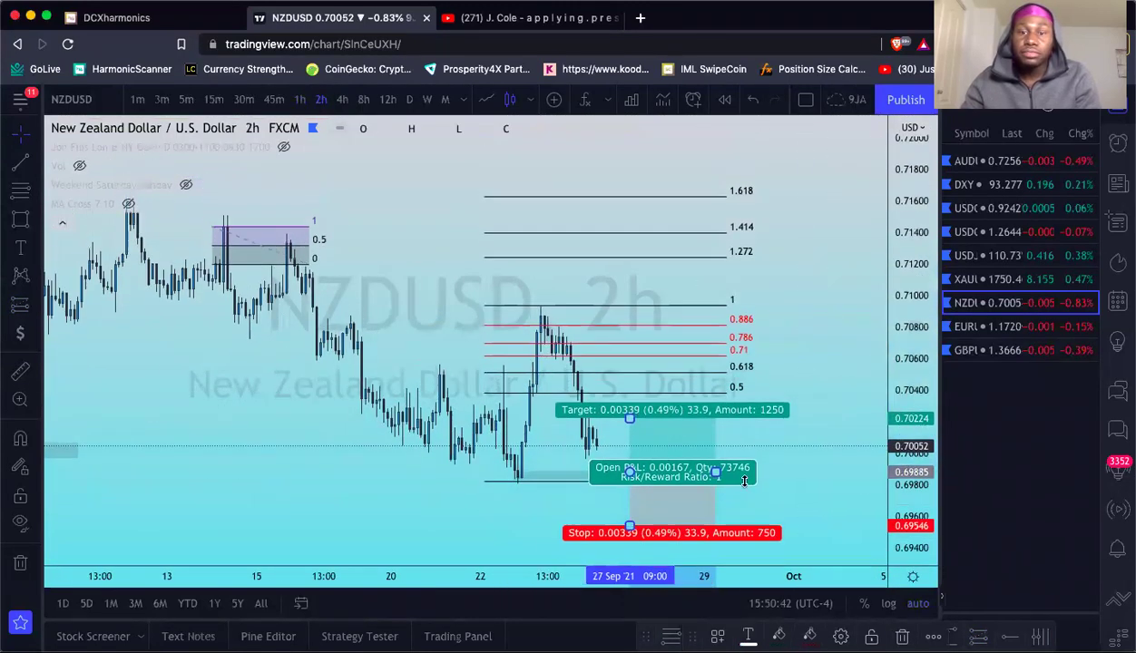
pyautogui.moveTo(629, 525)
pyautogui.mouseDown()
pyautogui.moveTo(598, 490)
pyautogui.moveTo(654, 474)
pyautogui.mouseUp()
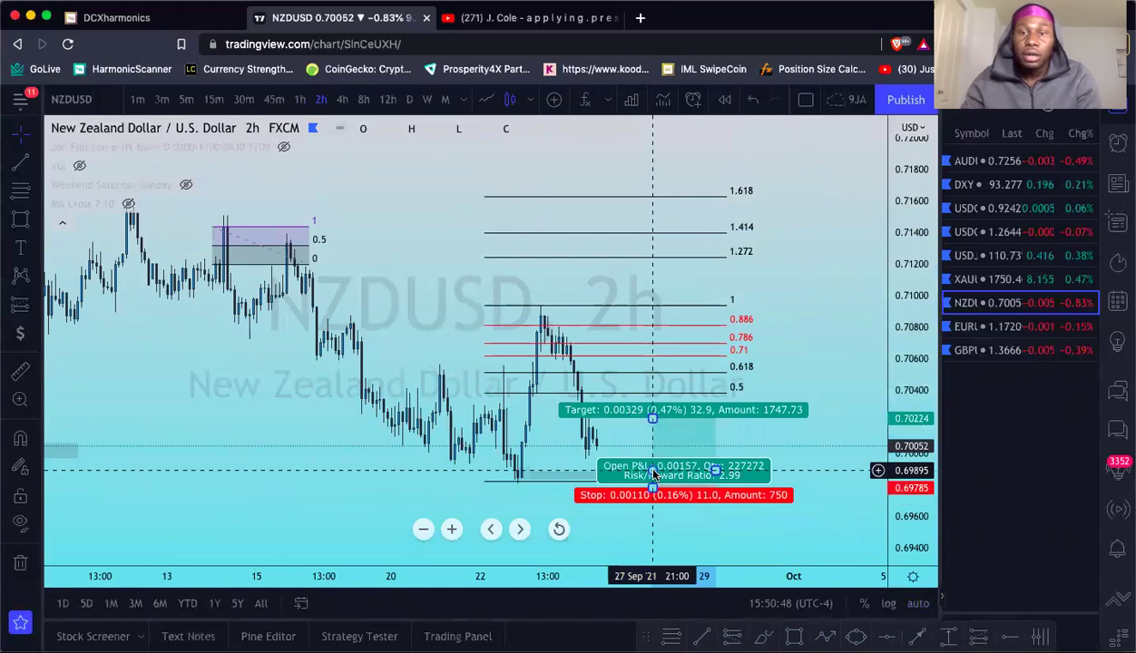
# Step: Set the long position's target 0.00580 above entry, between the 0.5 and 0.618 levels, and narrow the position box
pyautogui.moveTo(653, 418); pyautogui.dragTo(639, 354)
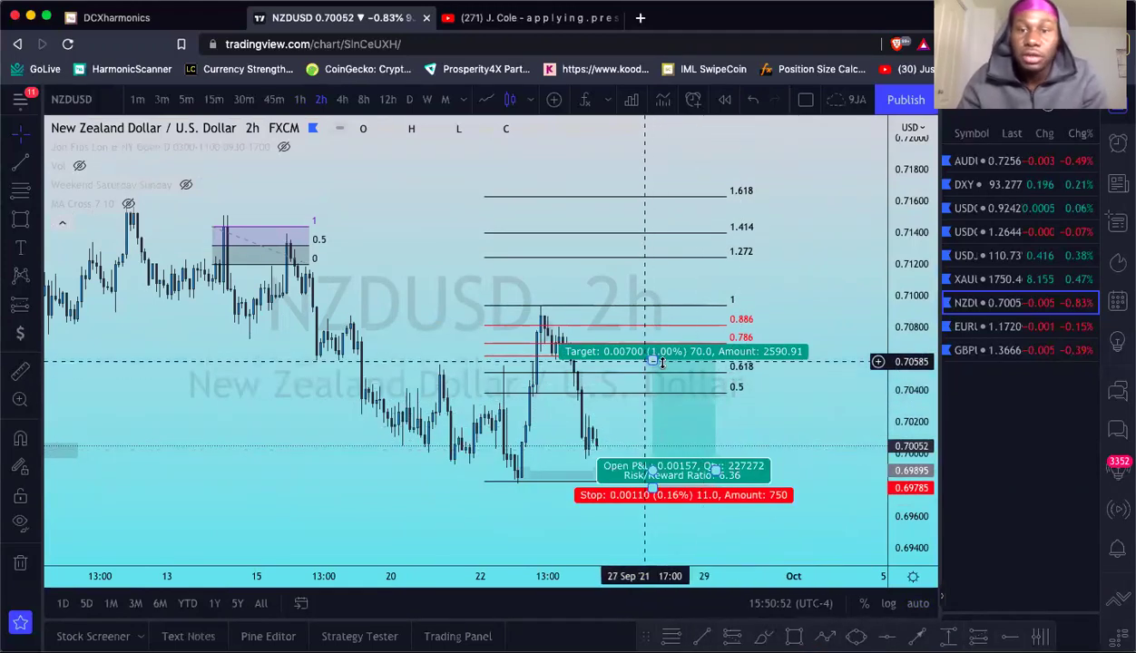
pyautogui.moveTo(713, 471); pyautogui.dragTo(696, 471)
pyautogui.moveTo(652, 360); pyautogui.dragTo(651, 381)
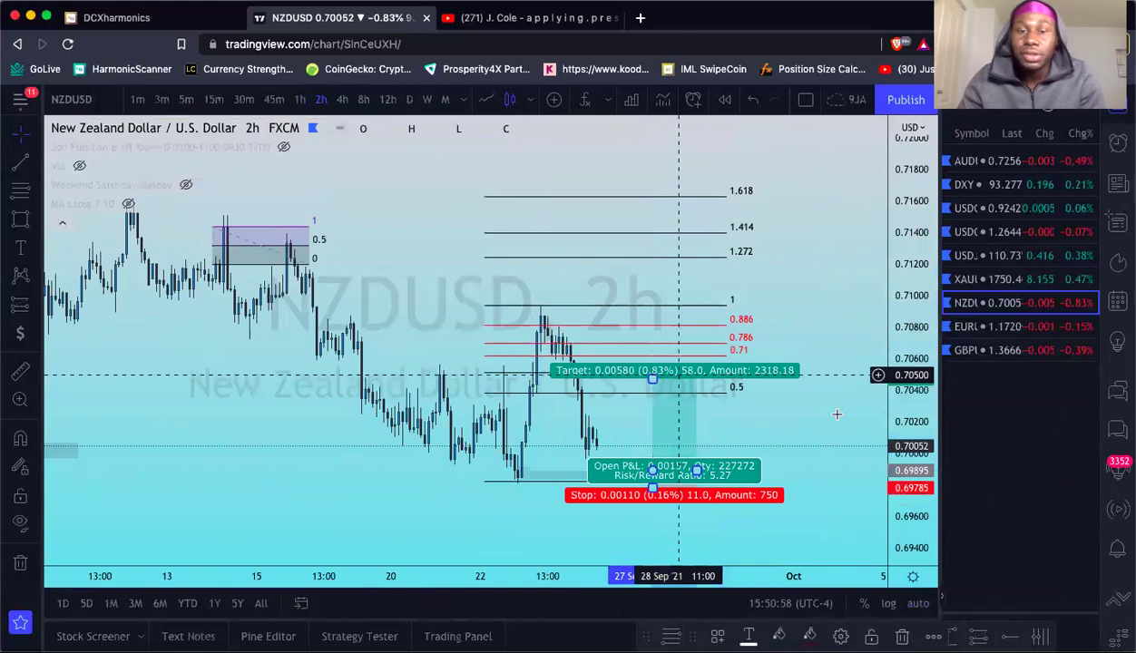
# Step: Raise the NZDUSD long position's target to 0.70695, at the 0.786 Fibonacci level, and deselect the position
pyautogui.moveTo(652, 381); pyautogui.dragTo(638, 341)
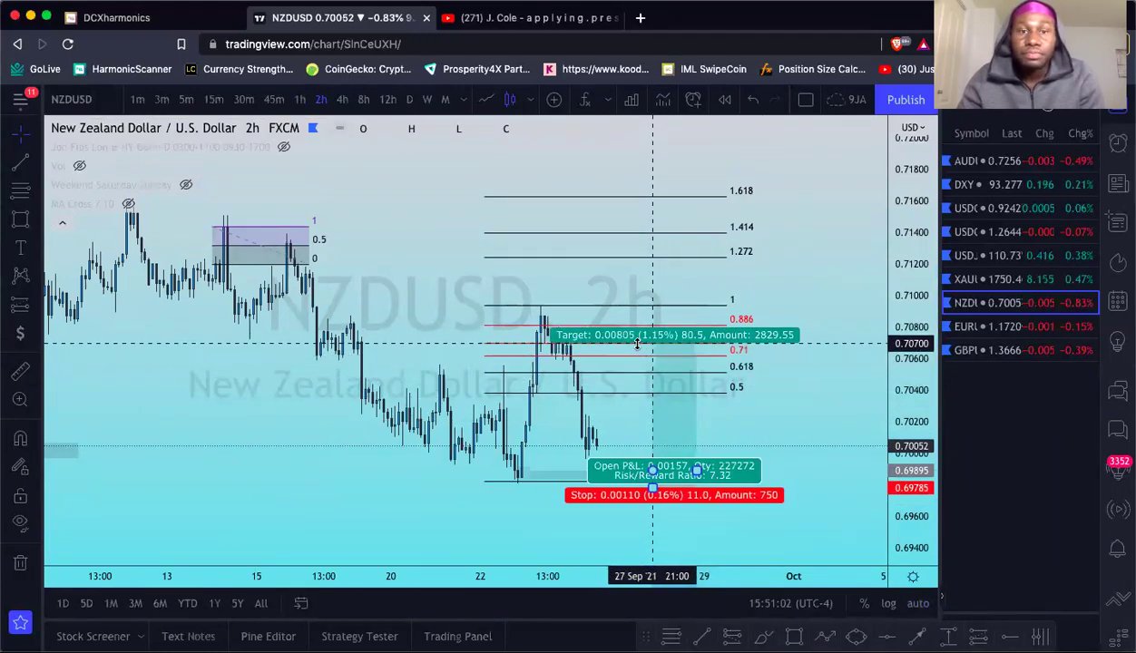
pyautogui.click(606, 393)
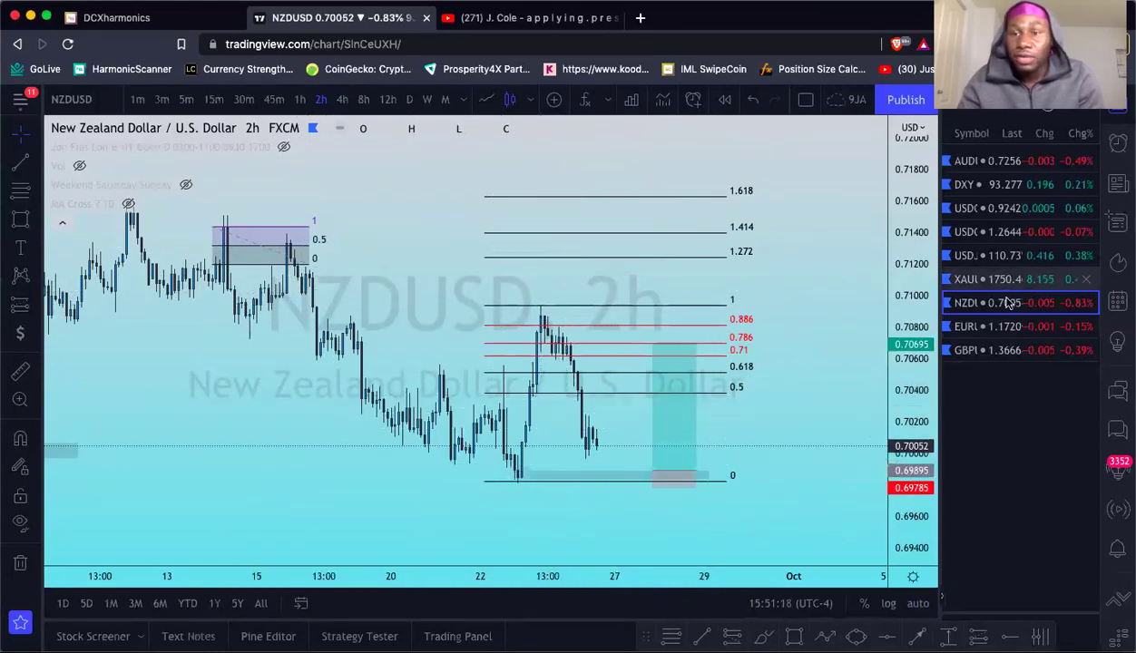
# Step: Open USDJPY, check the 4-hour timeframe, switch to daily and reset the chart to show the whole July-to-September retracement
pyautogui.click(1005, 258)
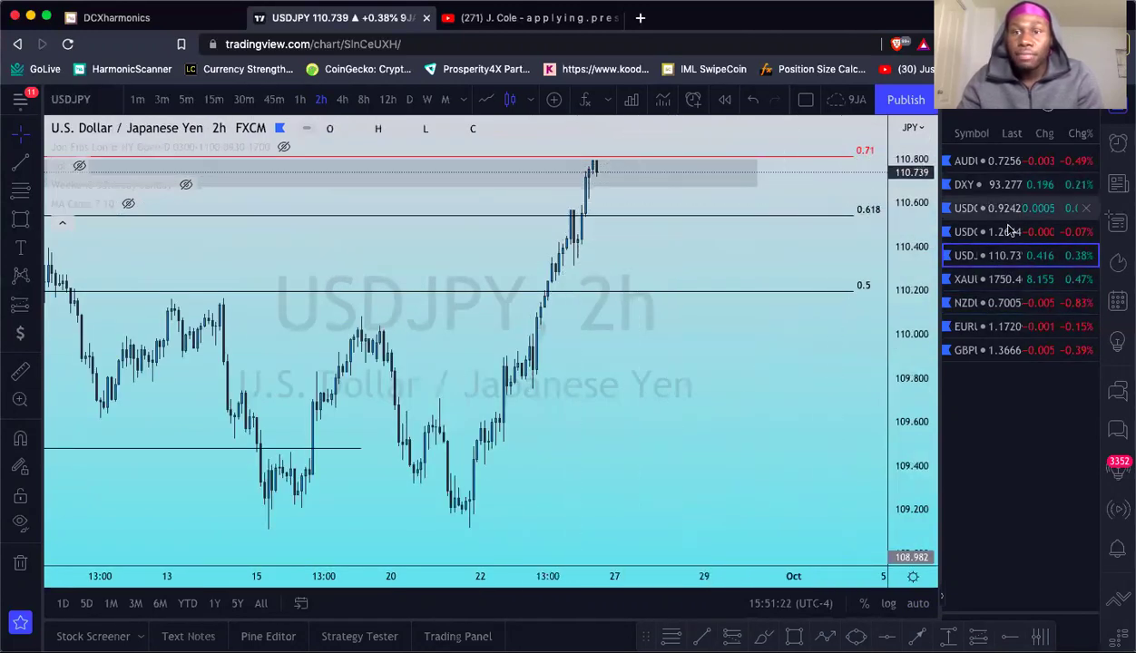
pyautogui.click(342, 99)
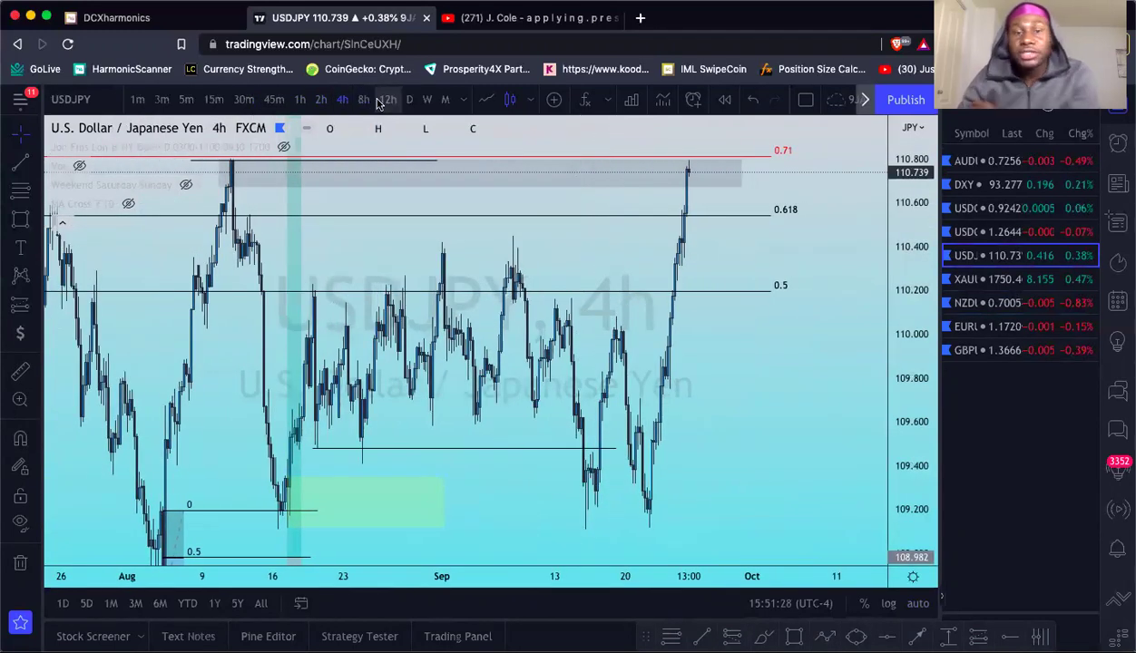
pyautogui.click(409, 100)
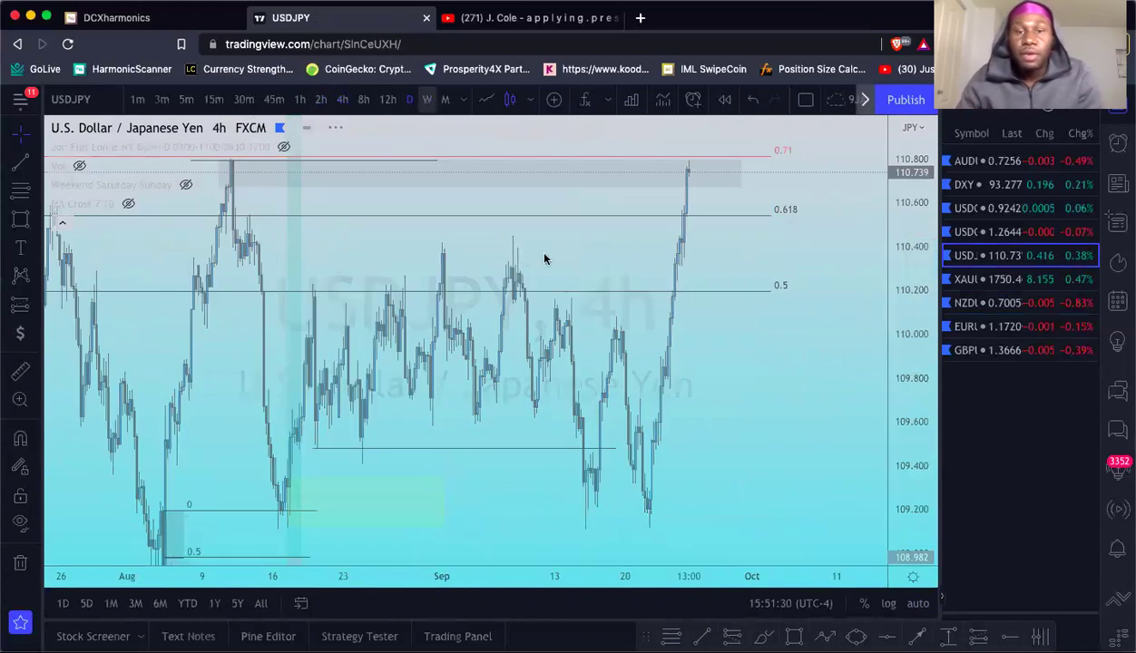
pyautogui.rightClick(692, 297)
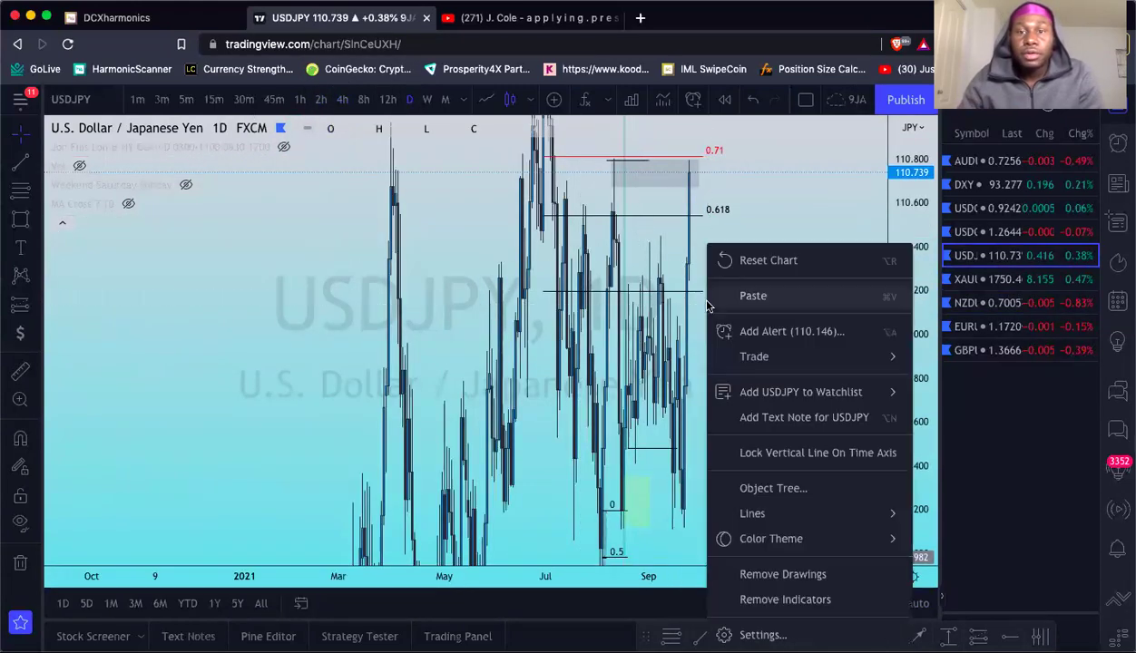
pyautogui.click(750, 260)
pyautogui.scroll(2, 593, 263)
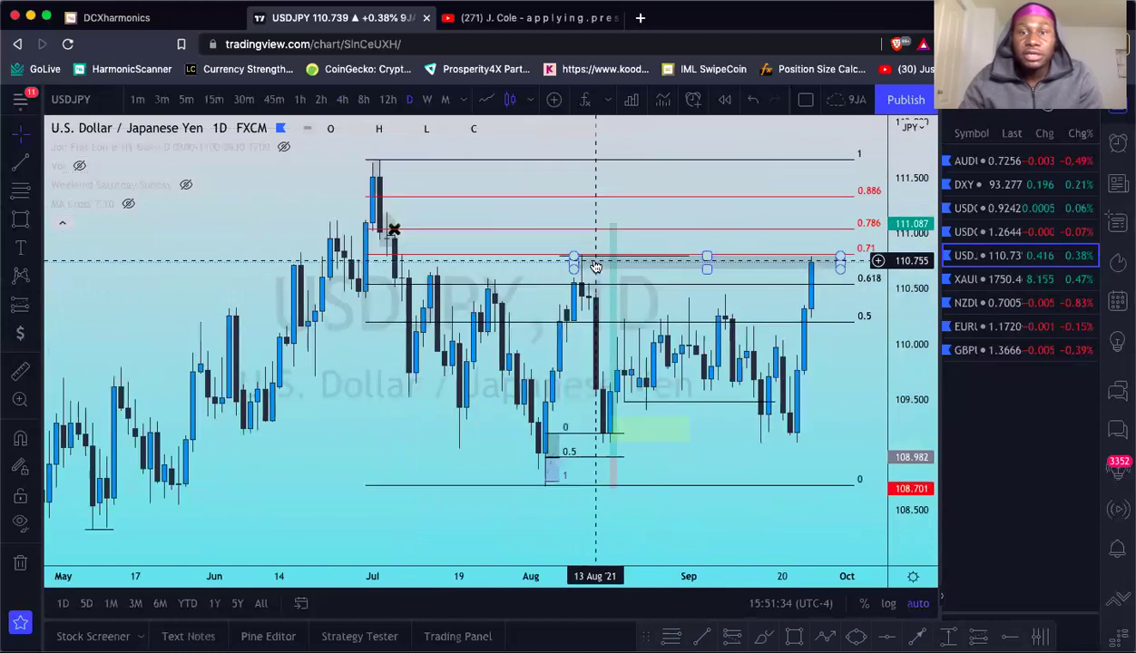
pyautogui.scroll(3, 594, 265)
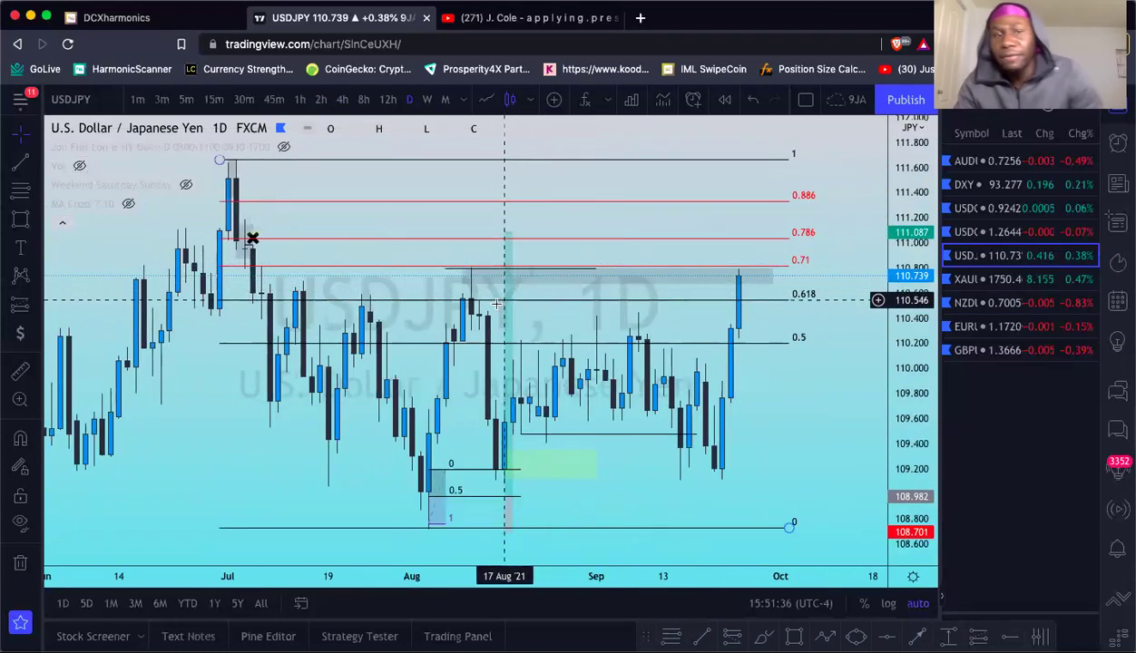
# Step: Switch USDJPY to the 8-hour timeframe and examine the early-July drop and latest rally against the Fibonacci levels
pyautogui.moveTo(172, 152)
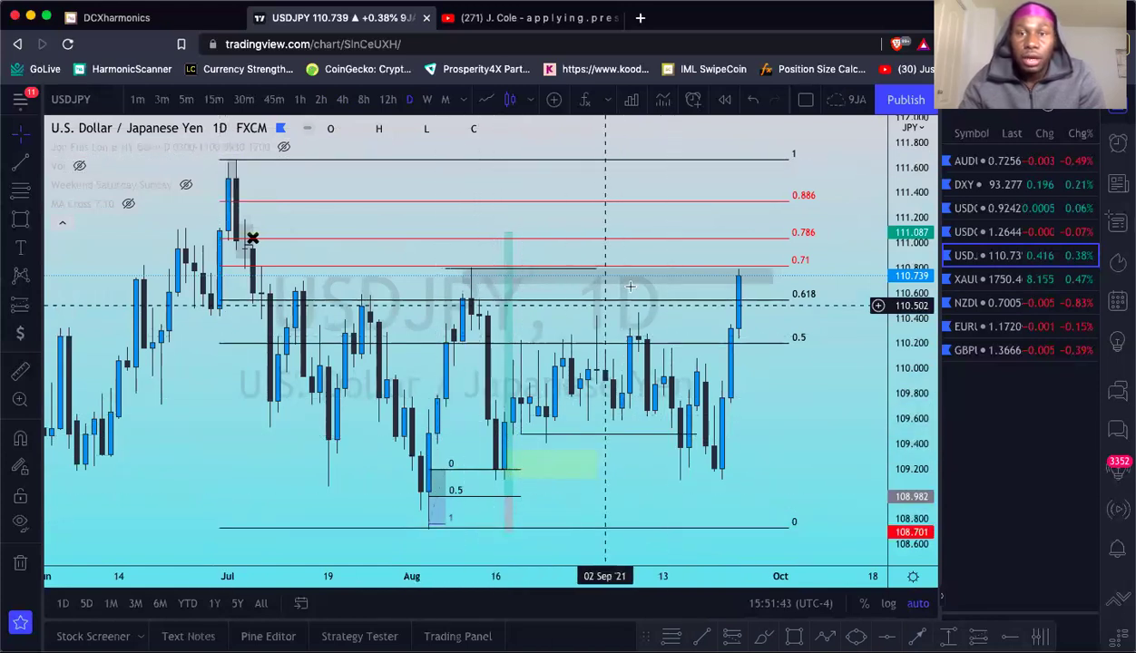
pyautogui.moveTo(725, 269)
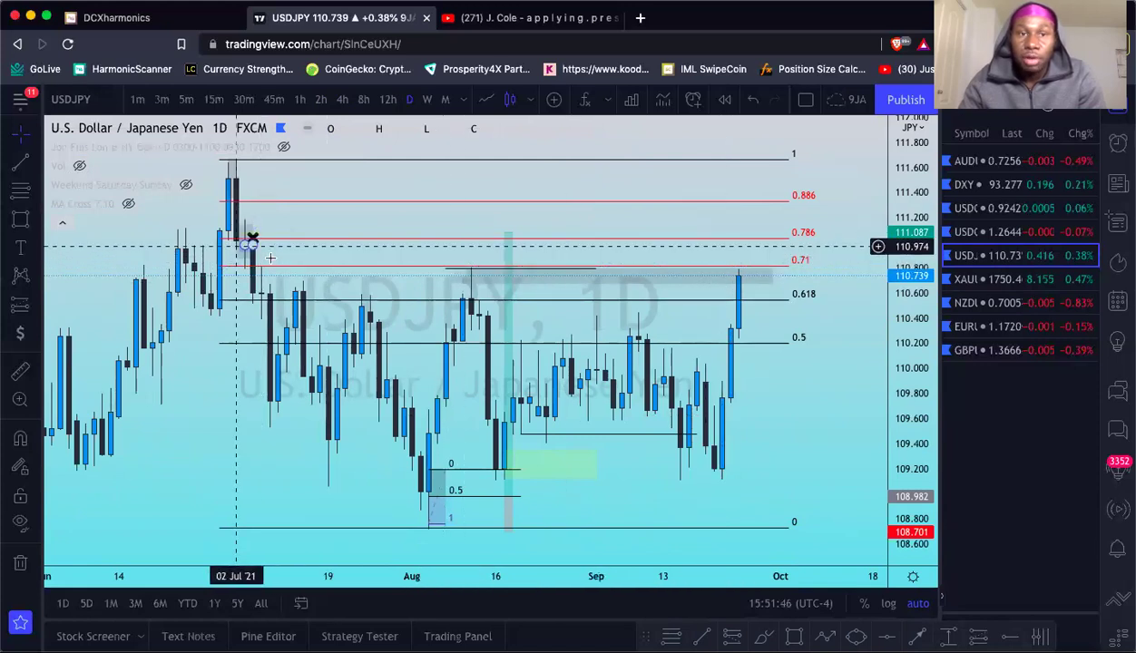
pyautogui.click(362, 99)
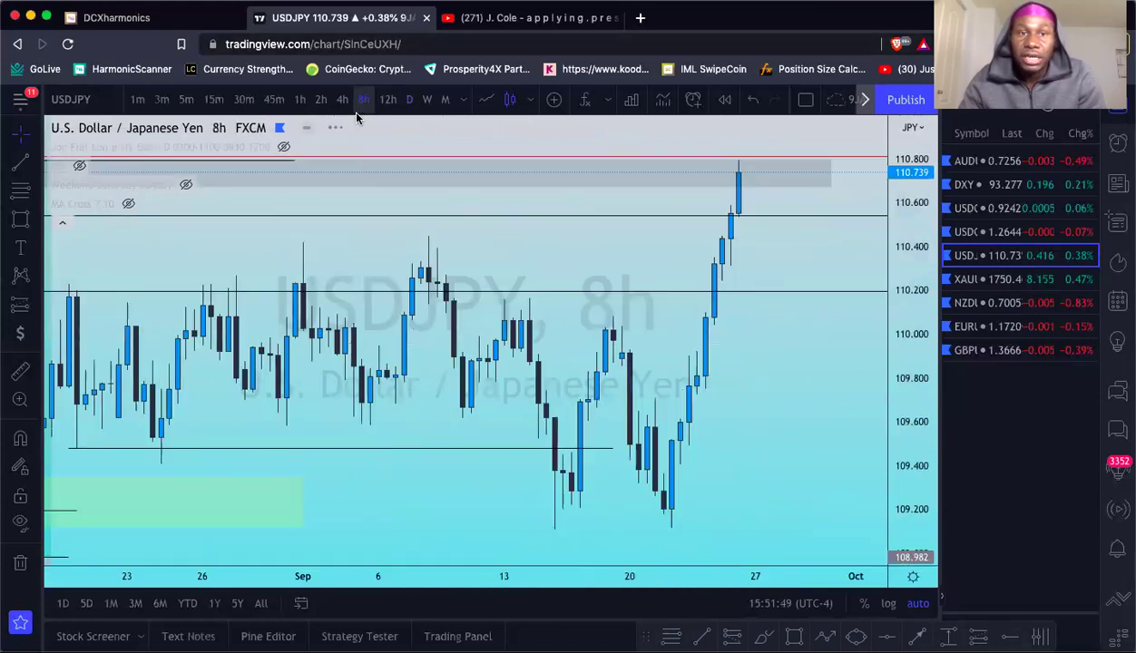
pyautogui.scroll(-5, 373, 209)
pyautogui.scroll(-2, 291, 236)
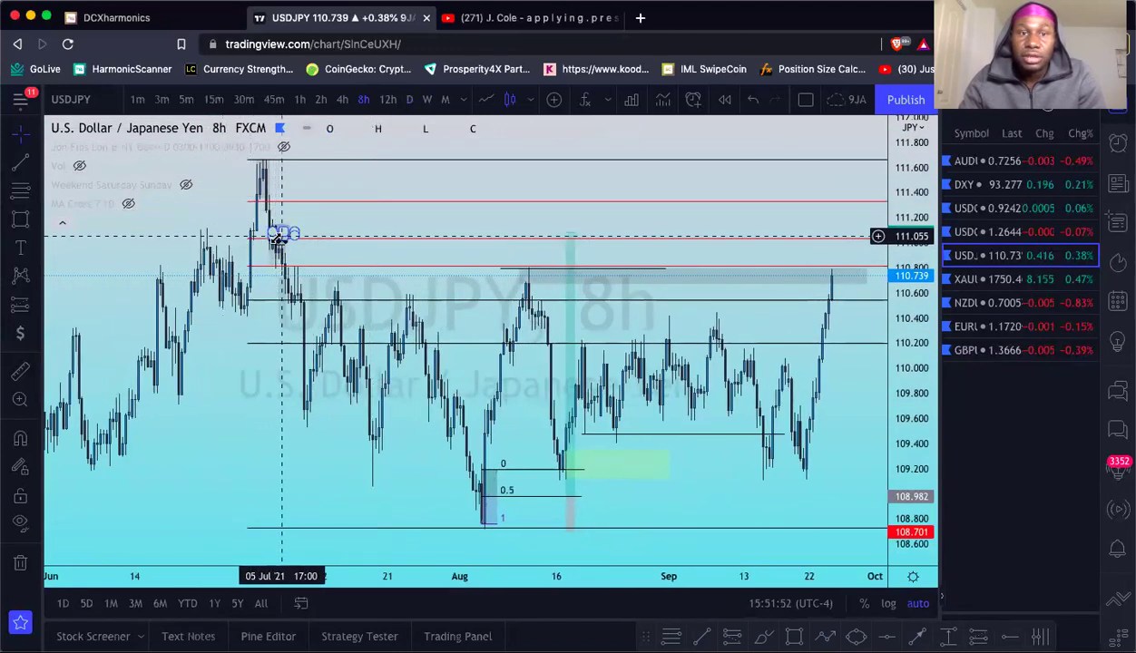
pyautogui.hscroll(3, 277, 234)
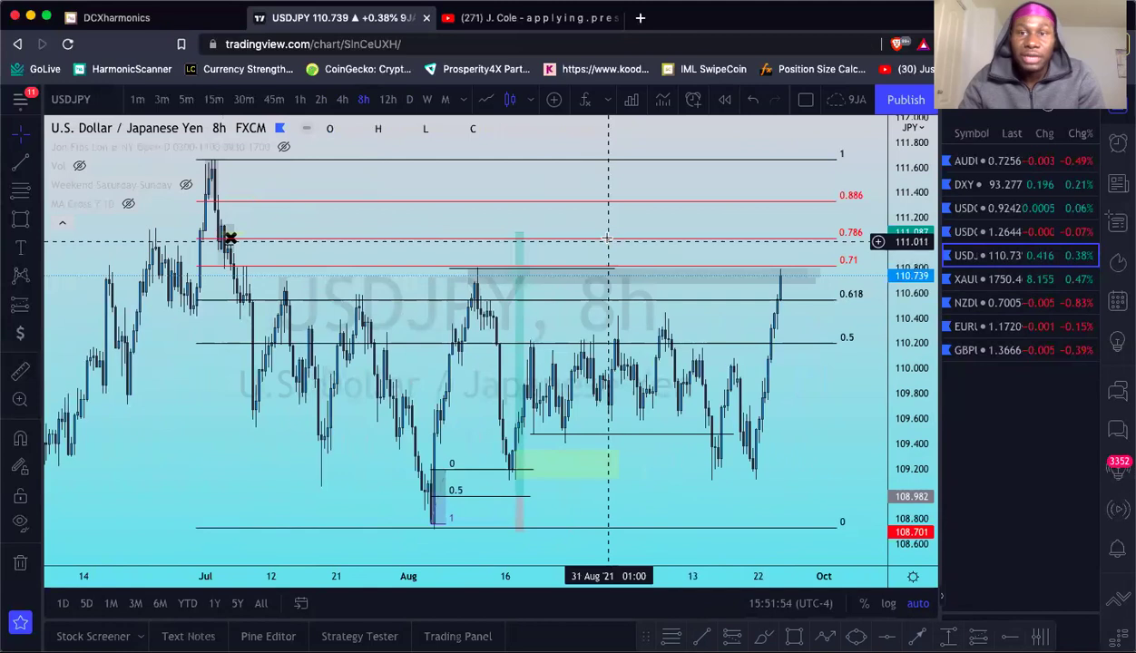
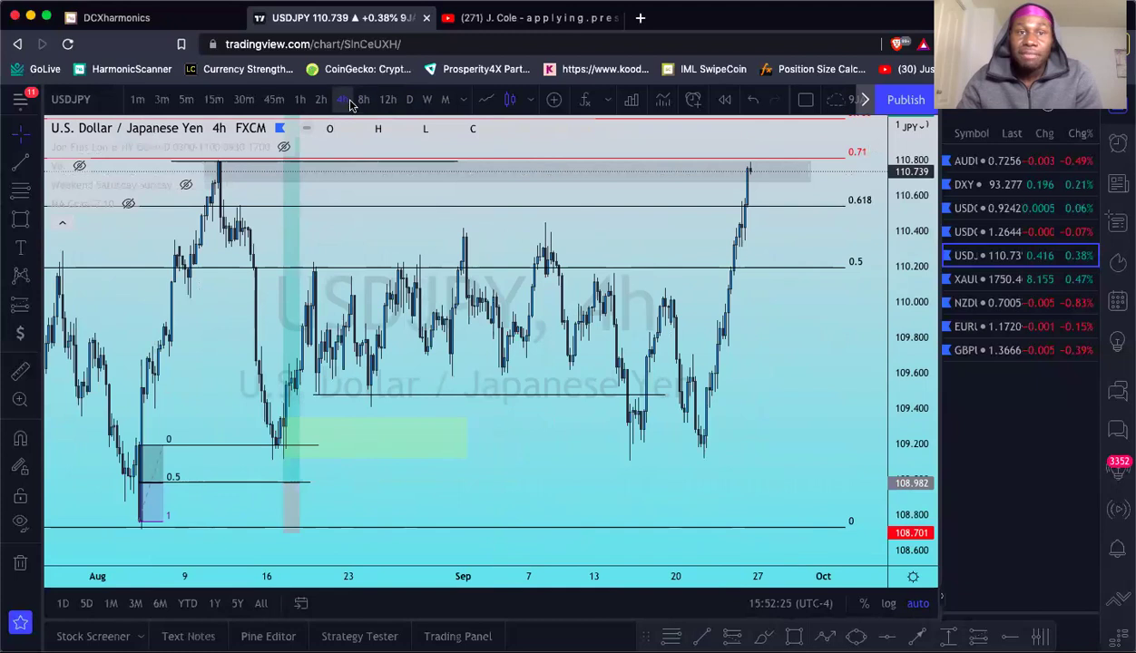
# Step: Return USDJPY to the daily timeframe and examine the early-July high, the 0.71 to 0.886 levels and the marked candle near 0.786
pyautogui.click(409, 100)
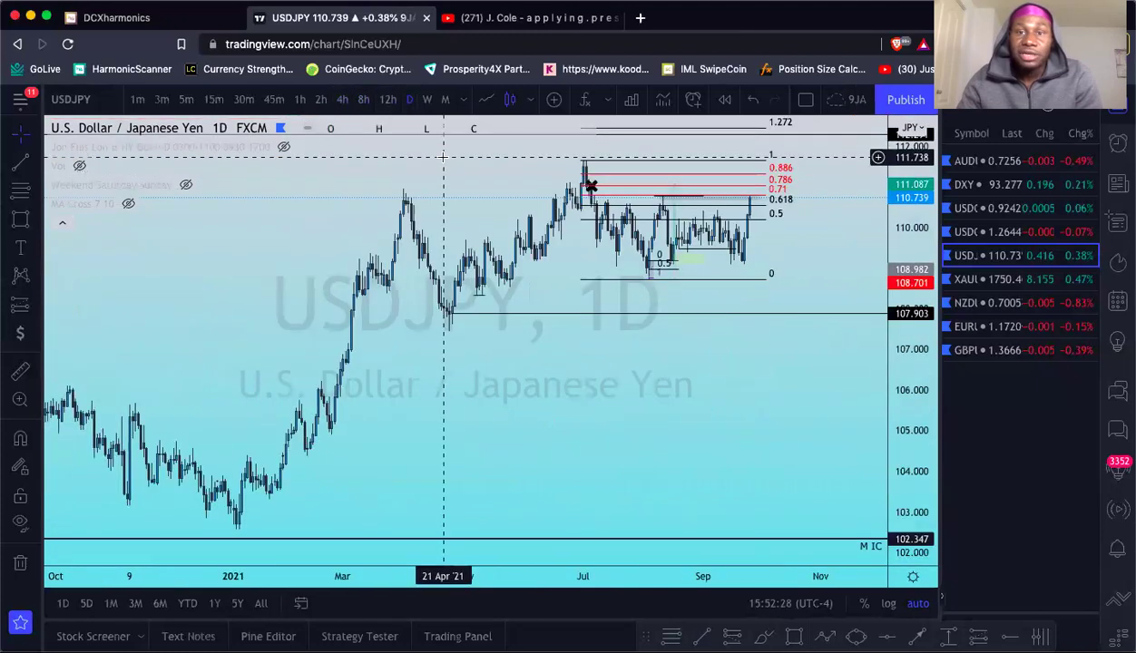
pyautogui.scroll(3, 446, 166)
pyautogui.scroll(1, 446, 166)
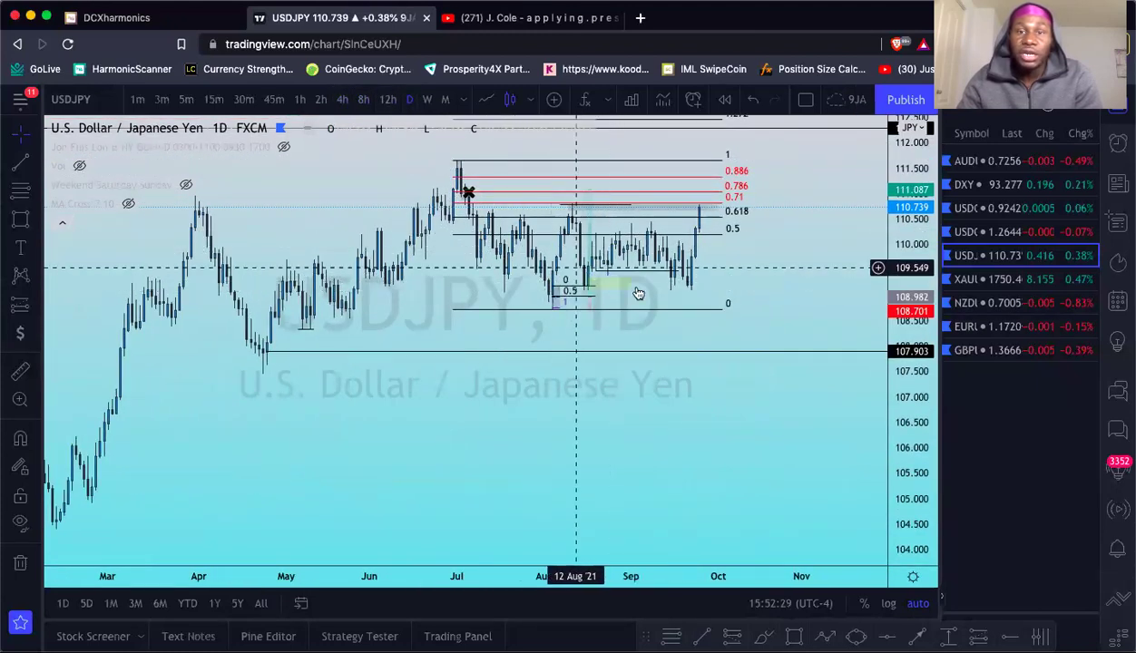
pyautogui.scroll(2, 668, 276)
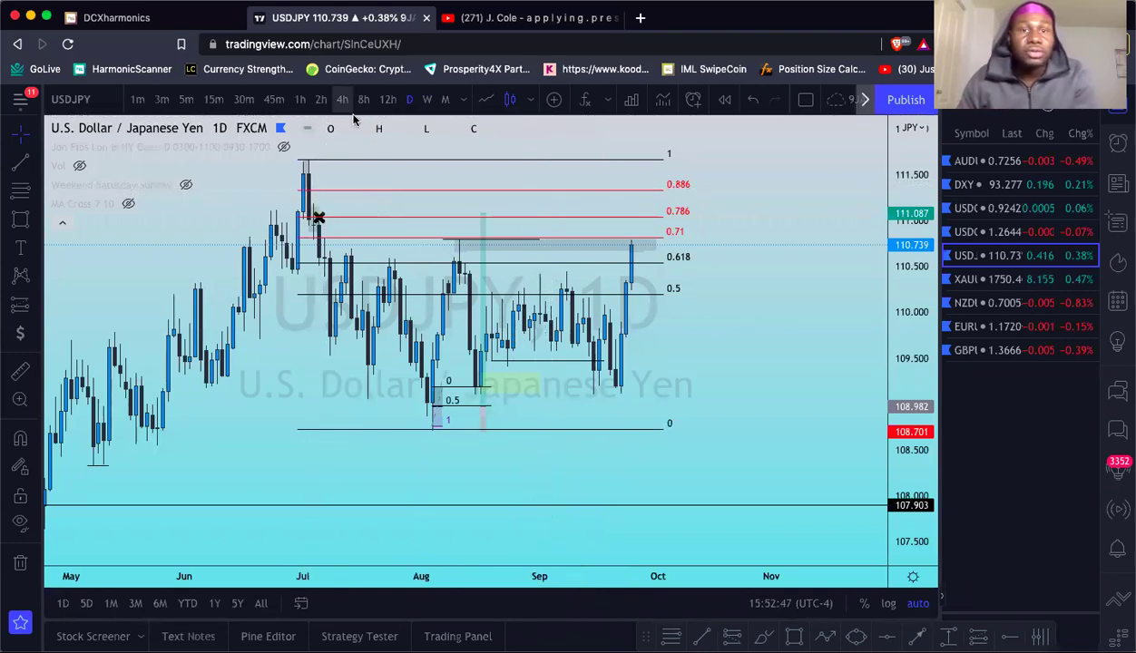
pyautogui.scroll(3, 411, 160)
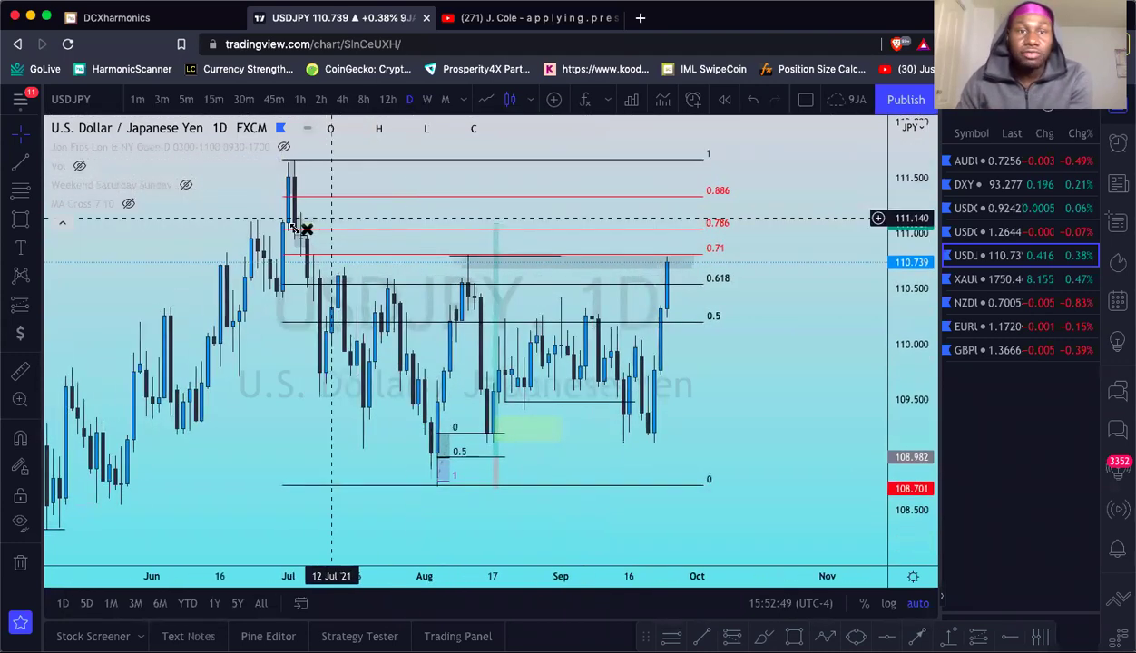
pyautogui.scroll(-3, 345, 173)
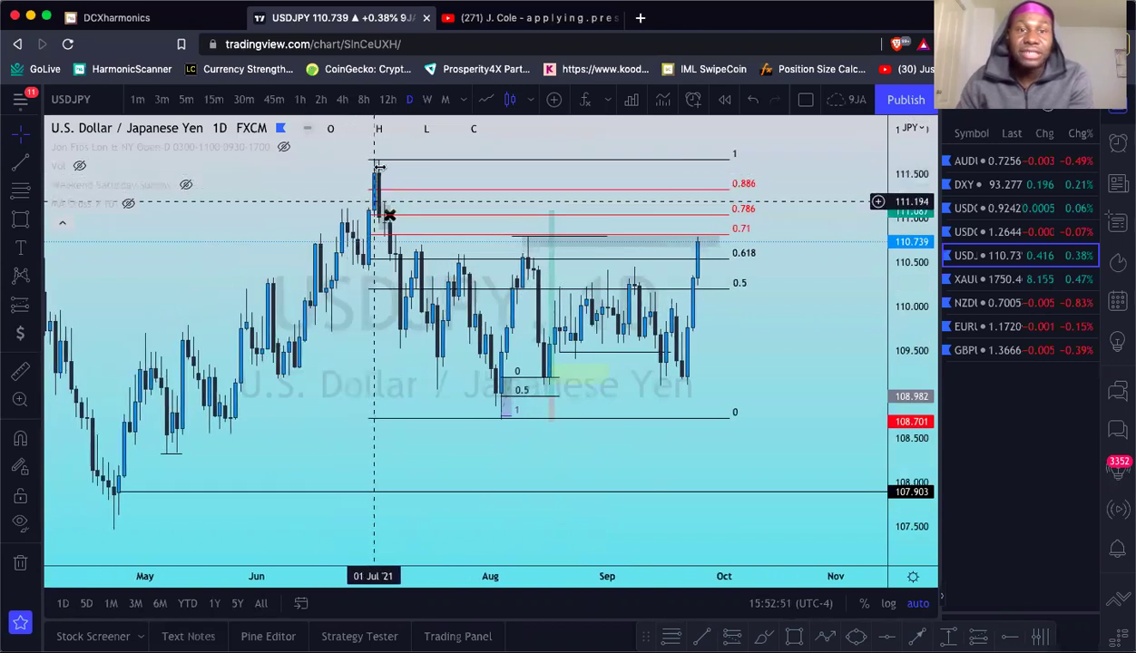
pyautogui.scroll(-2, 378, 211)
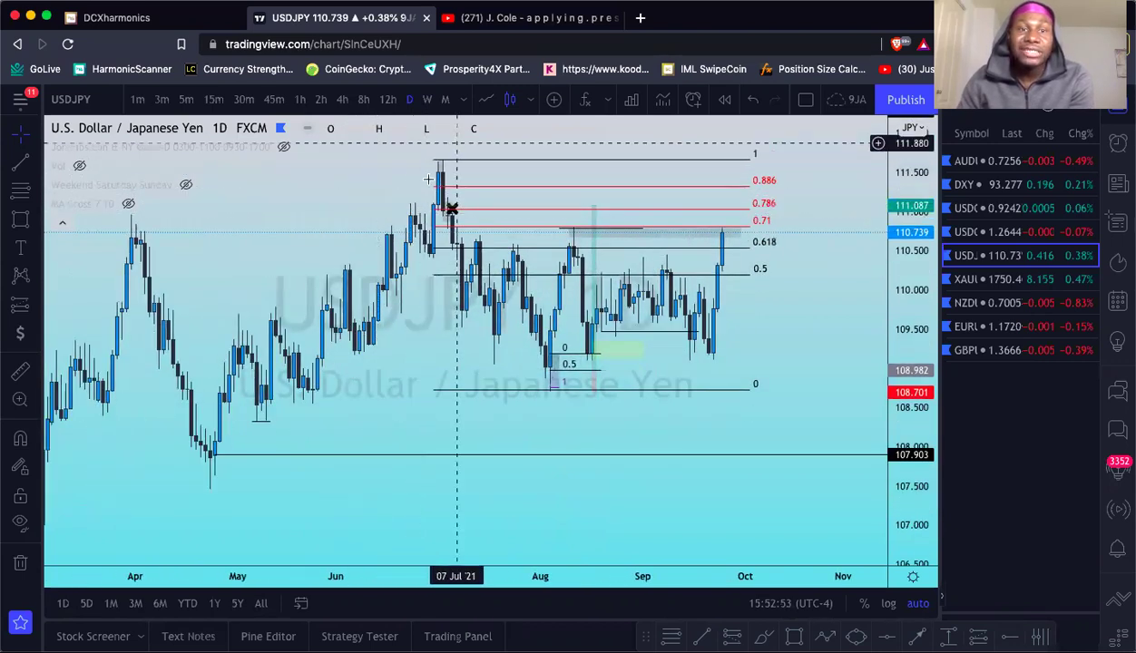
pyautogui.moveTo(122, 208)
pyautogui.scroll(2, 427, 216)
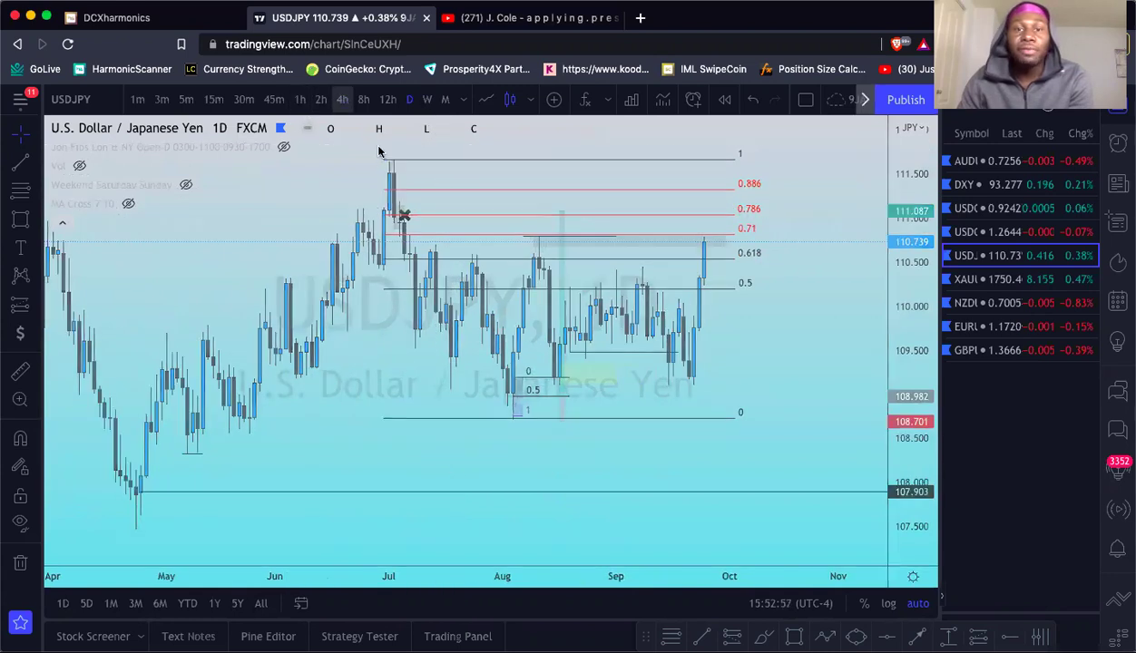
# Step: Switch USDJPY to the 4-hour timeframe and examine the grey zone from the 11 August high where the latest rally arrives
pyautogui.click(343, 100)
pyautogui.scroll(-2, 421, 192)
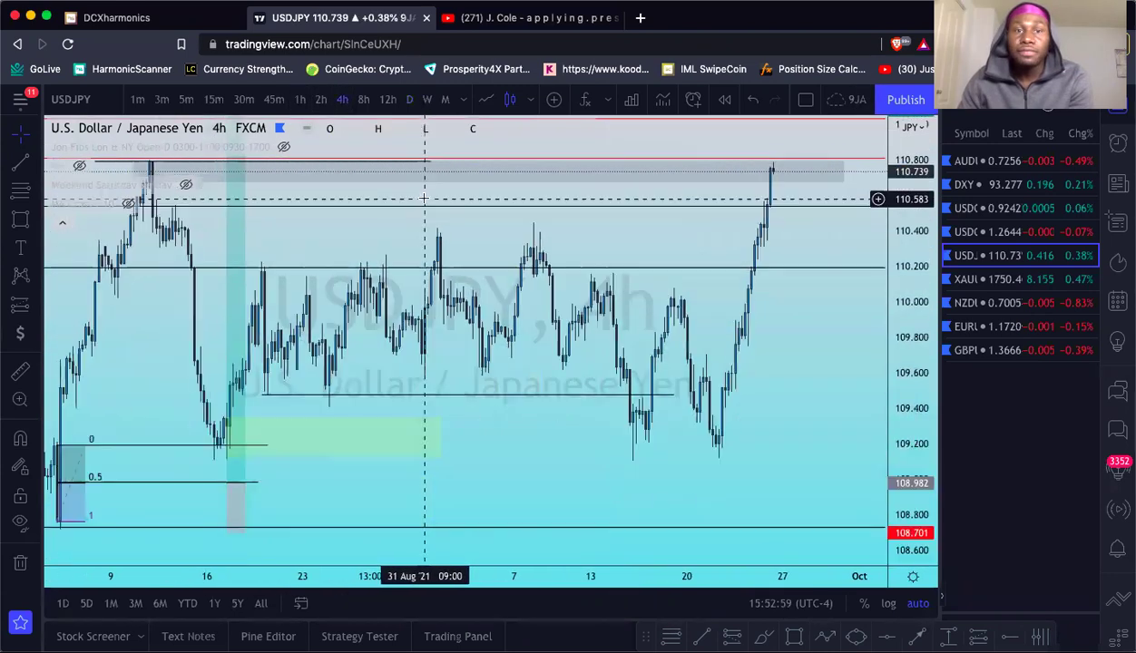
pyautogui.scroll(-2, 399, 190)
pyautogui.click(198, 175)
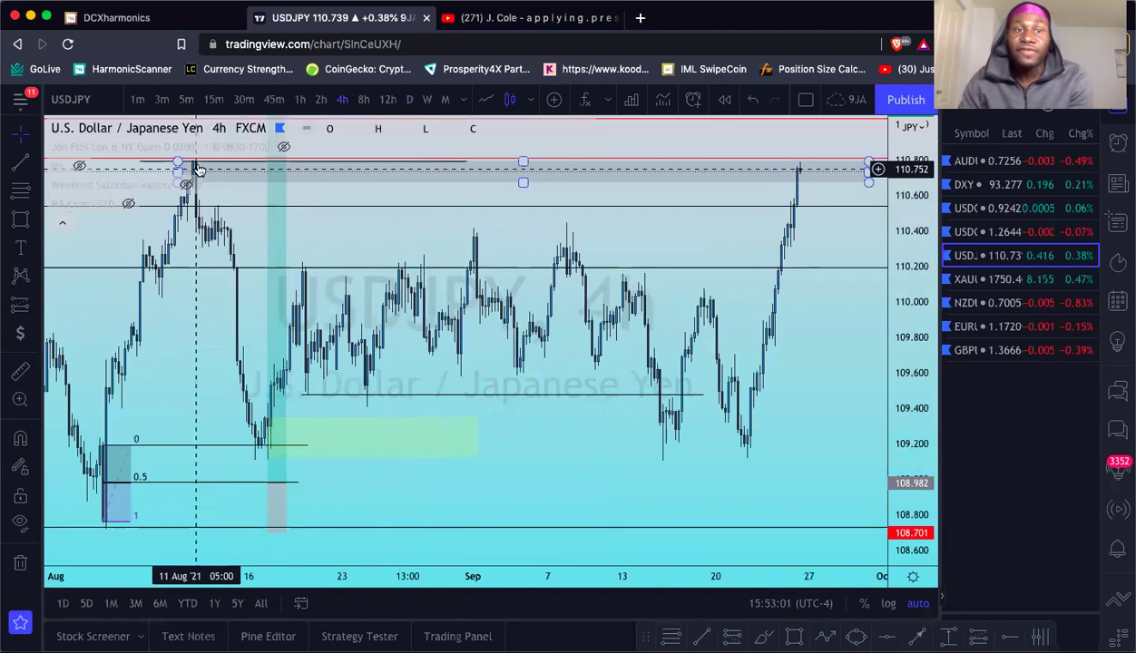
pyautogui.click(801, 166)
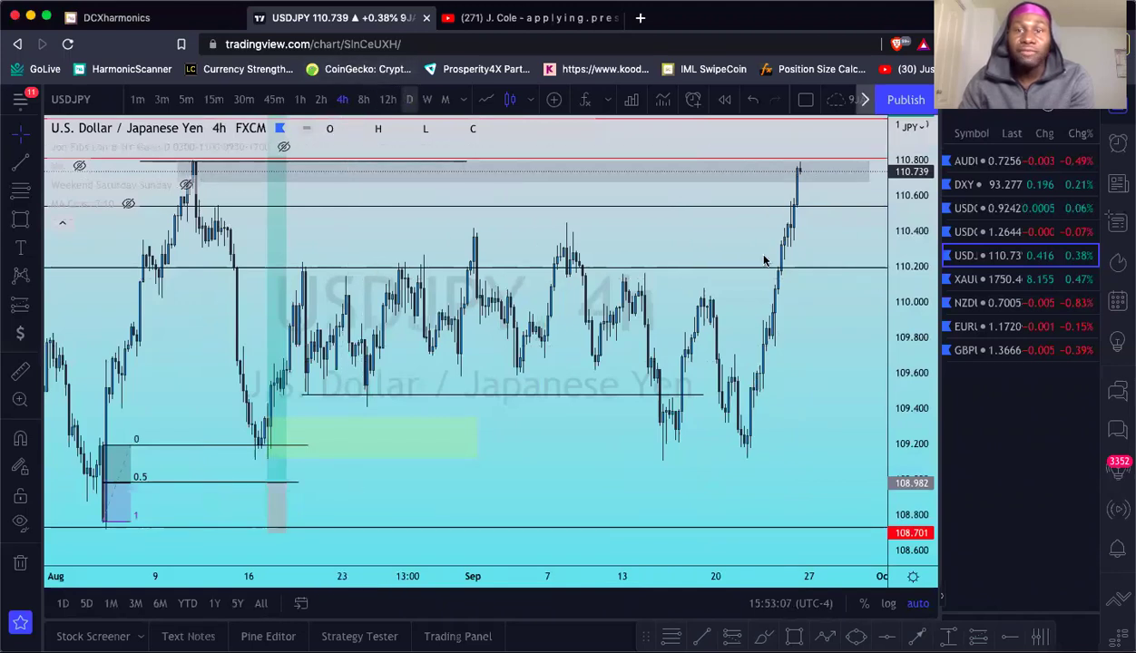
# Step: Set USDJPY back to the daily timeframe and review the latest rally against the grey zone and the 0.618 and 0.71 levels
pyautogui.press('d')
pyautogui.press('Return')
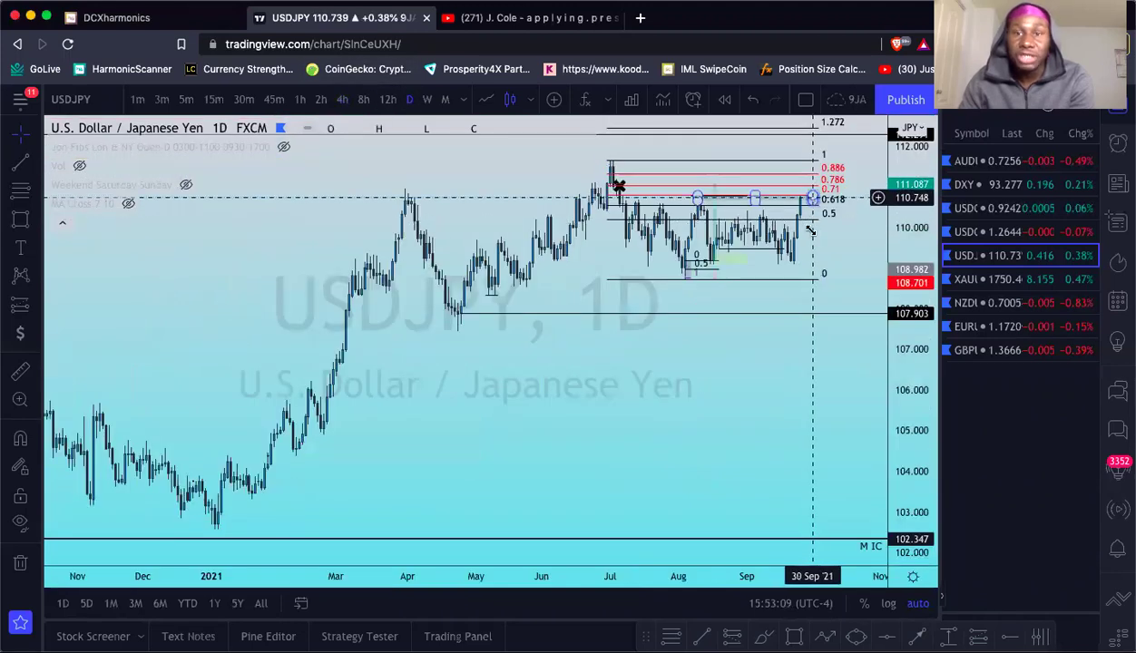
pyautogui.scroll(5, 810, 231)
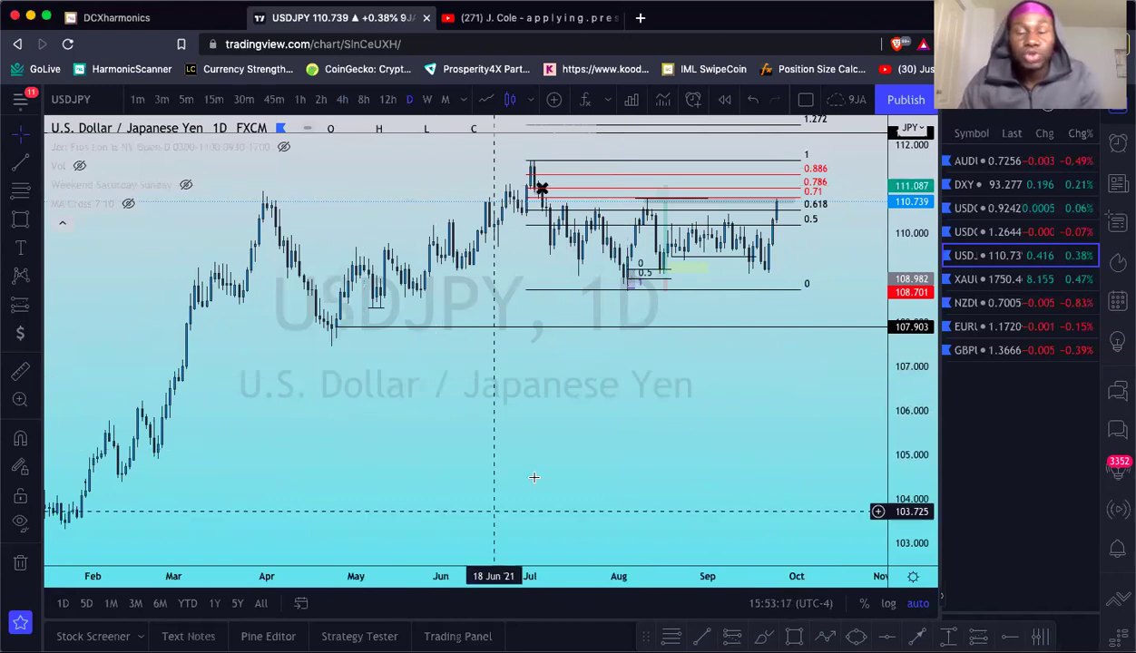
pyautogui.scroll(2, 598, 330)
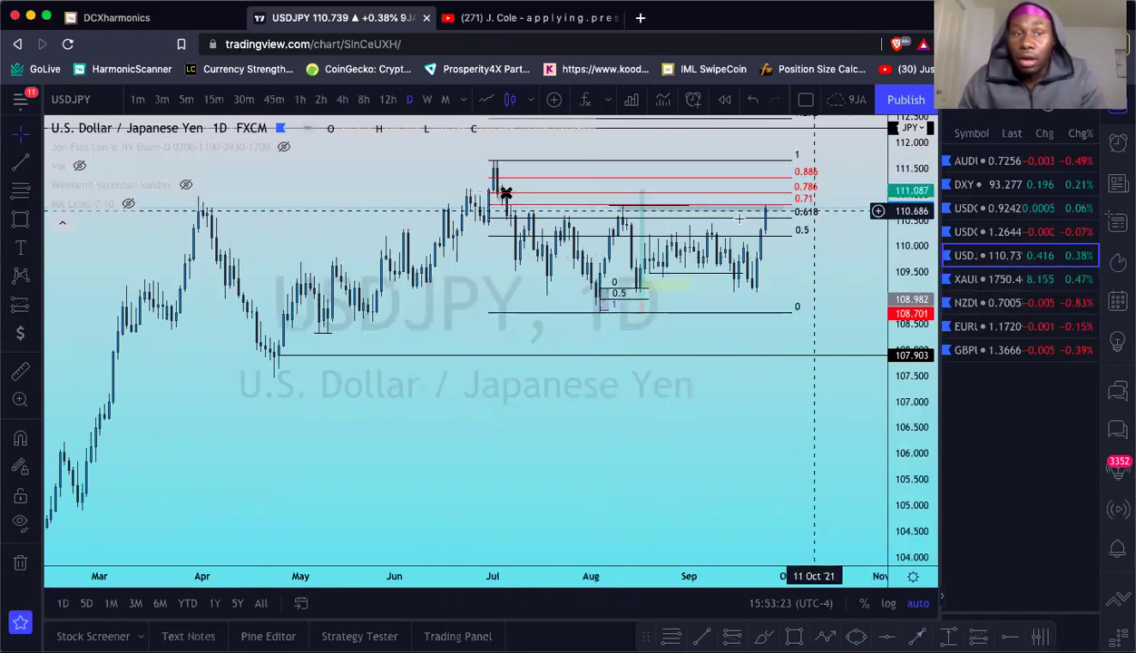
pyautogui.scroll(2, 717, 224)
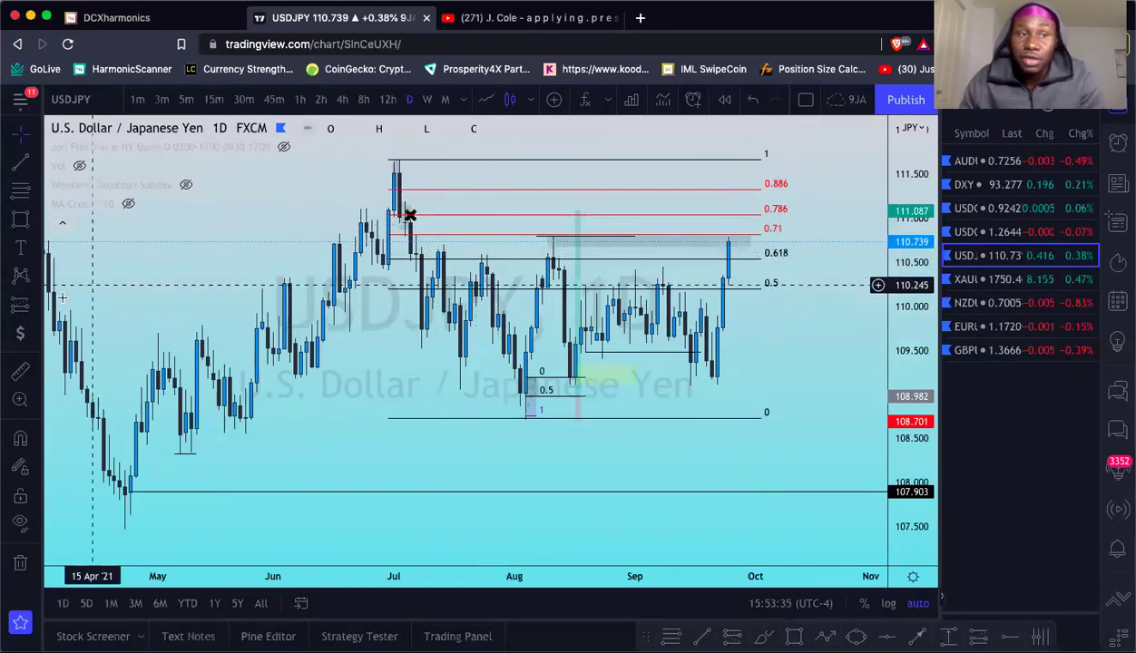
# Step: Measure the distance on USDJPY from the 0.71 level down to the late-September low
pyautogui.click(20, 372)
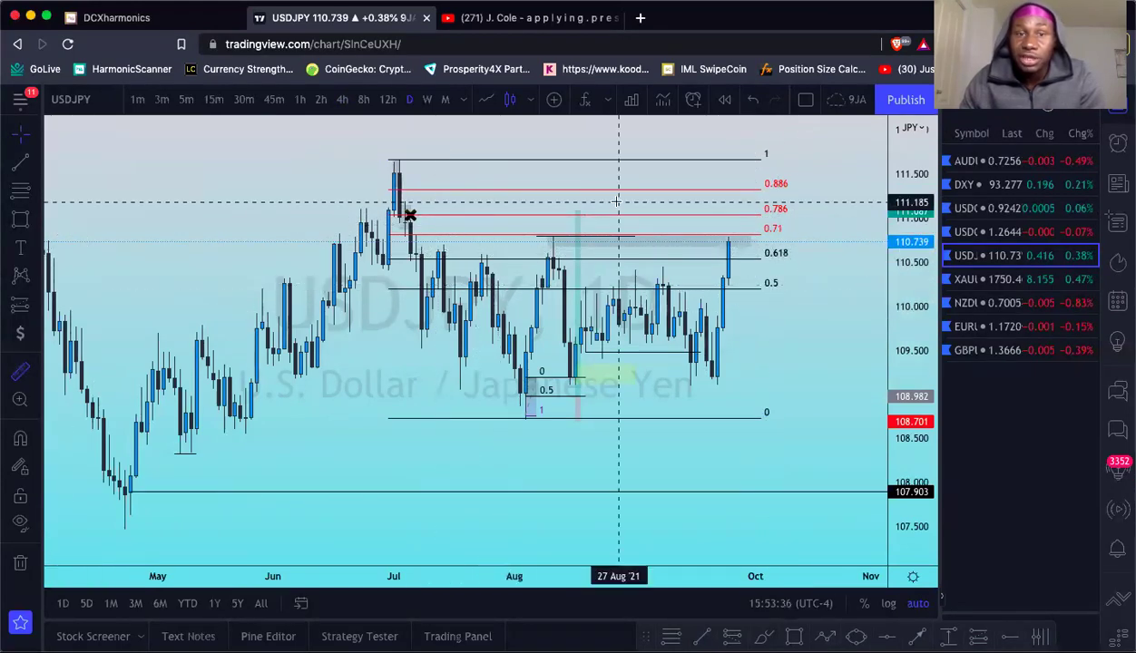
pyautogui.click(734, 235)
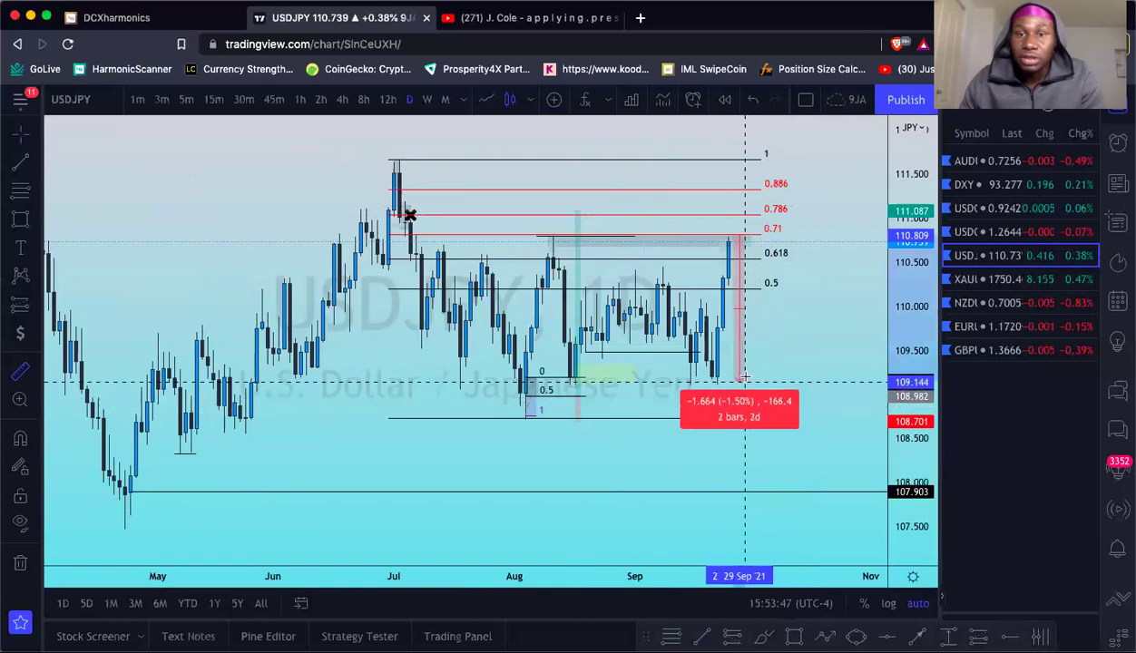
pyautogui.click(702, 362)
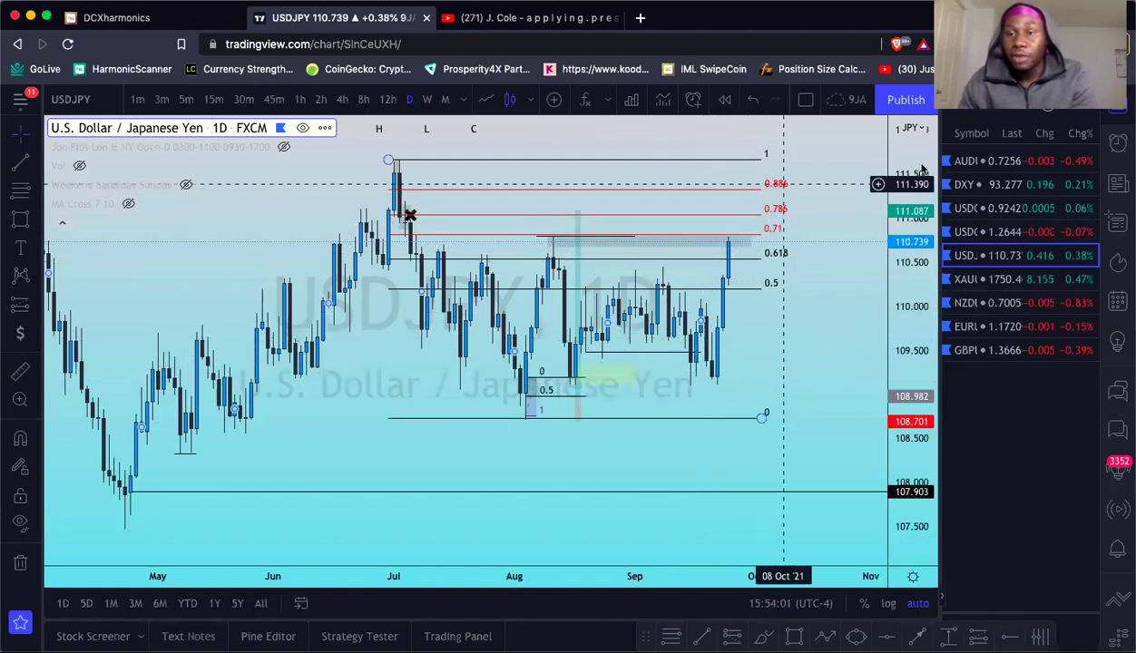
# Step: Open GBPUSD, check the daily chart, and on the 4-hour timeframe examine the September retracement, grey zones and planned short positions
pyautogui.click(1017, 352)
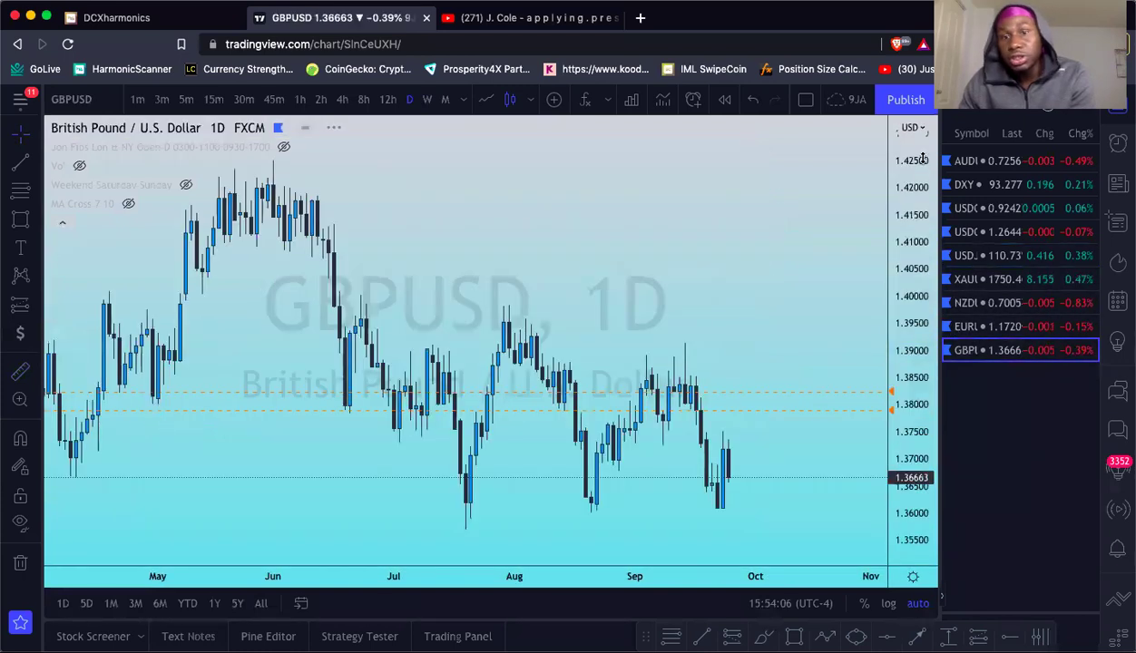
pyautogui.scroll(-3, 766, 223)
pyautogui.scroll(4, 756, 233)
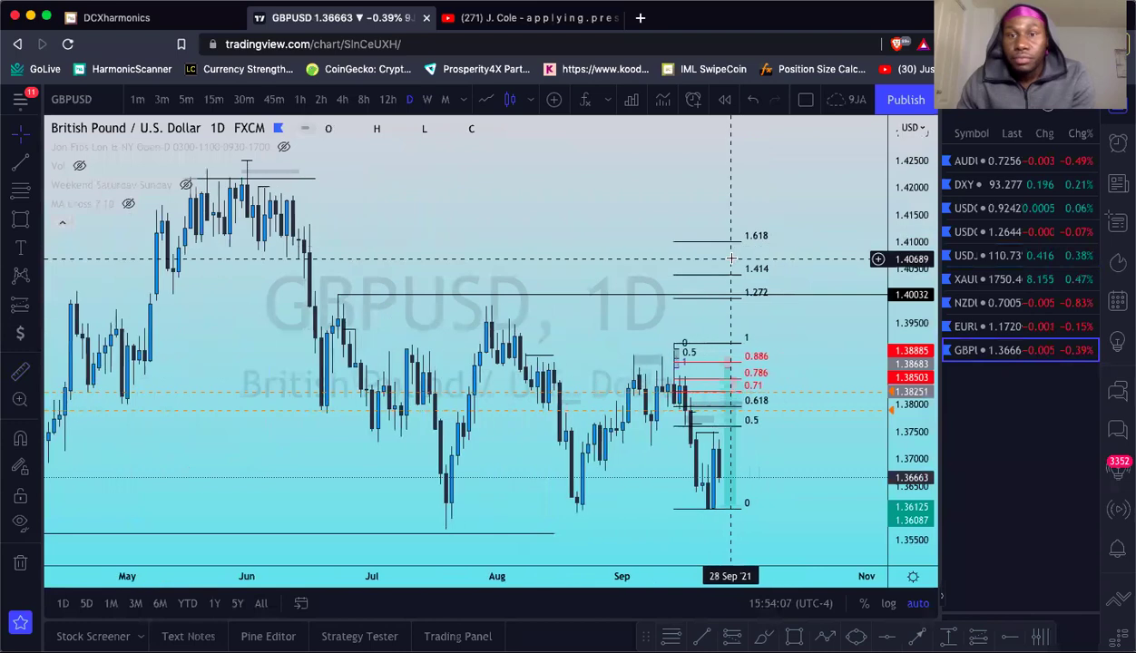
pyautogui.scroll(2, 729, 267)
pyautogui.scroll(3, 705, 397)
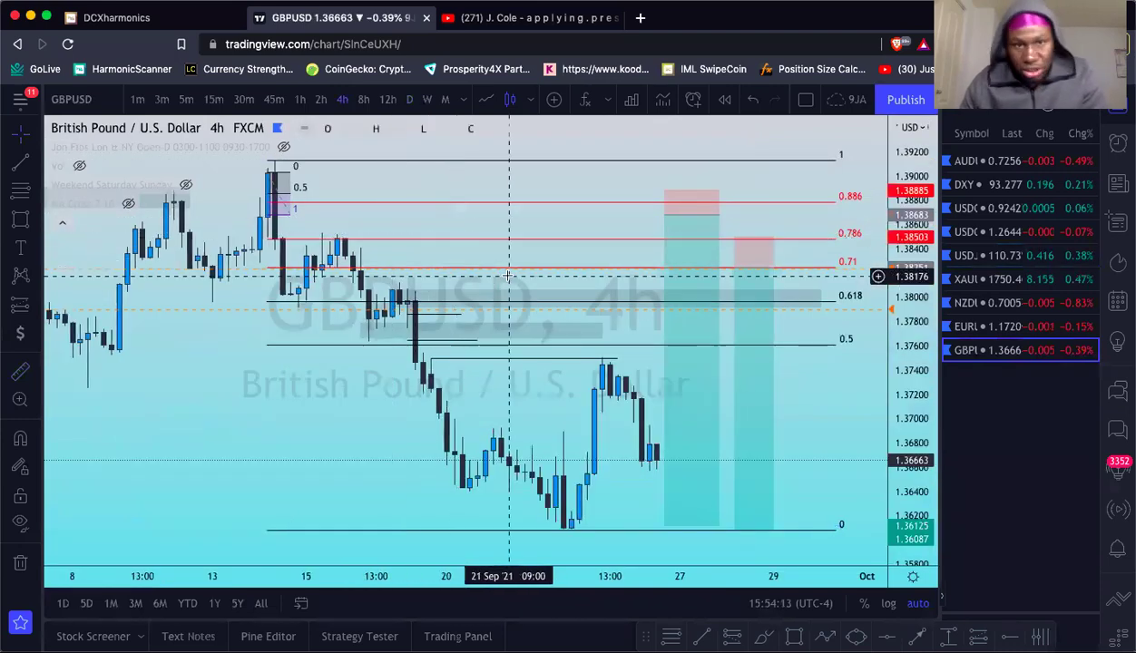
pyautogui.scroll(-2, 510, 283)
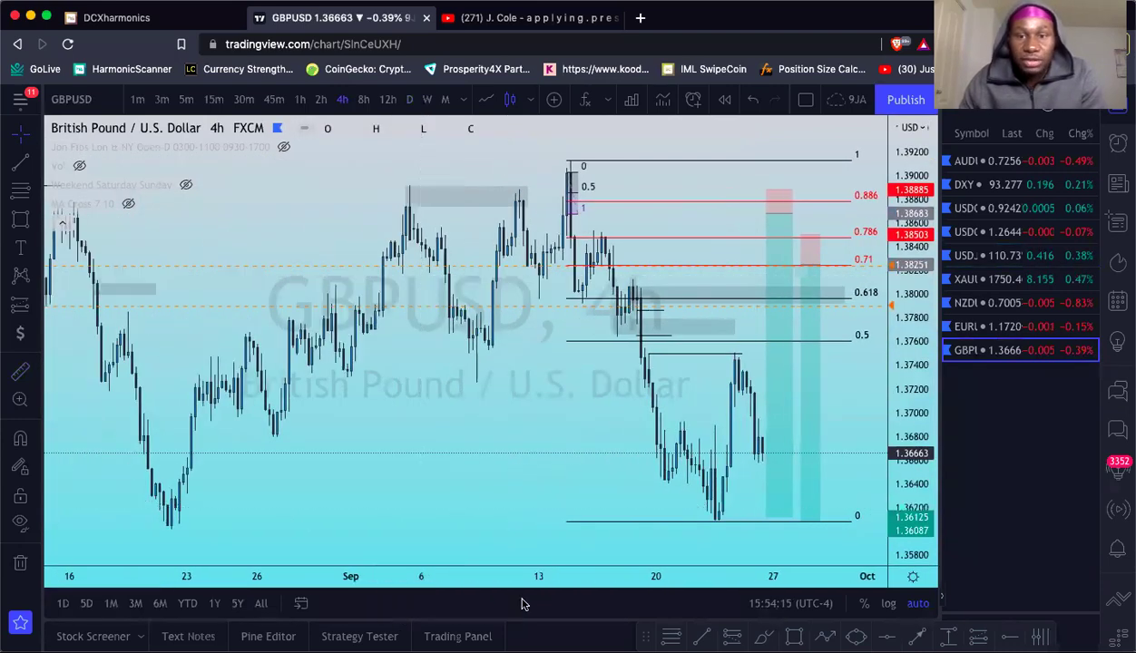
# Step: Examine the grey zones on the 4-hour GBPUSD chart, from the mid-September decline back to the early-September highs
pyautogui.hscroll(3, 629, 399)
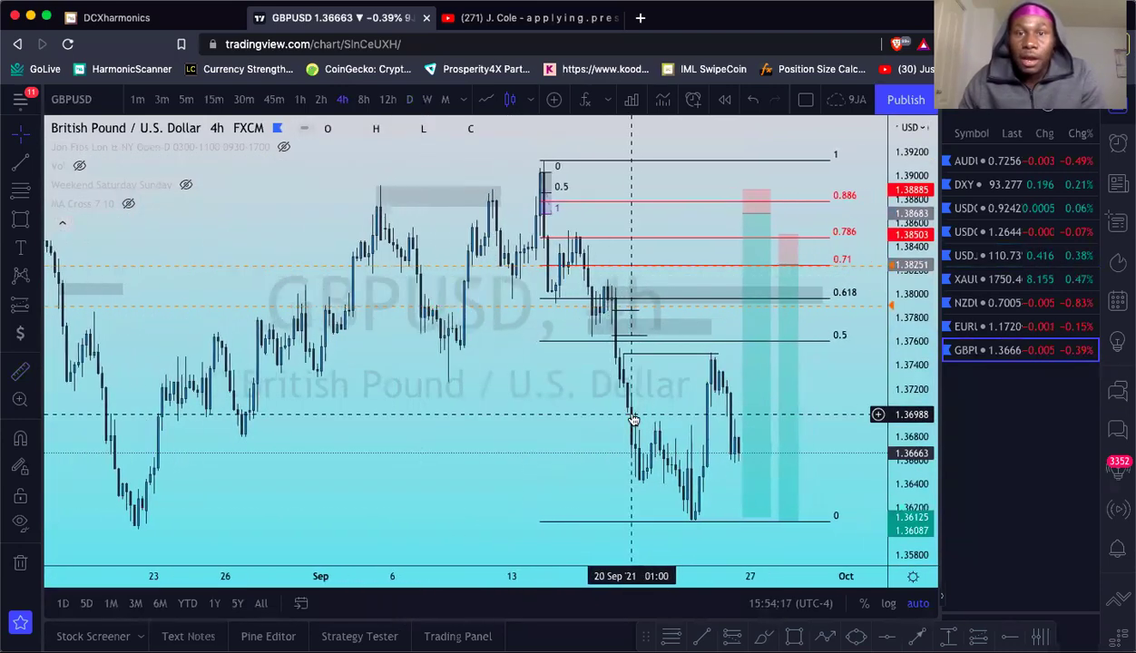
pyautogui.click(619, 324)
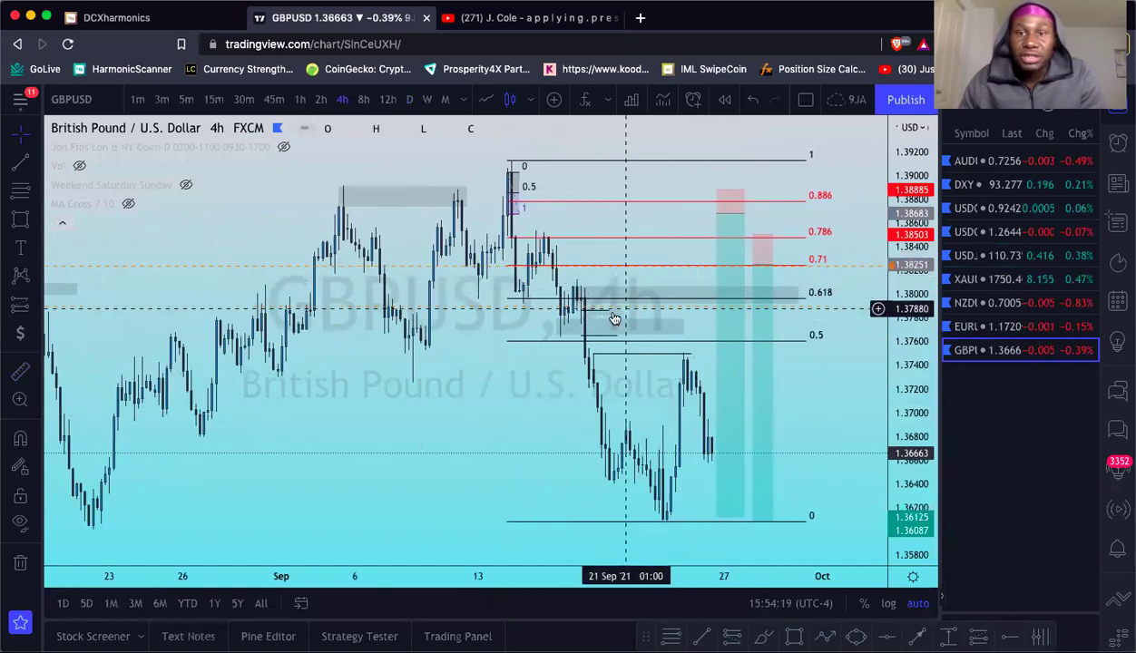
pyautogui.click(585, 263)
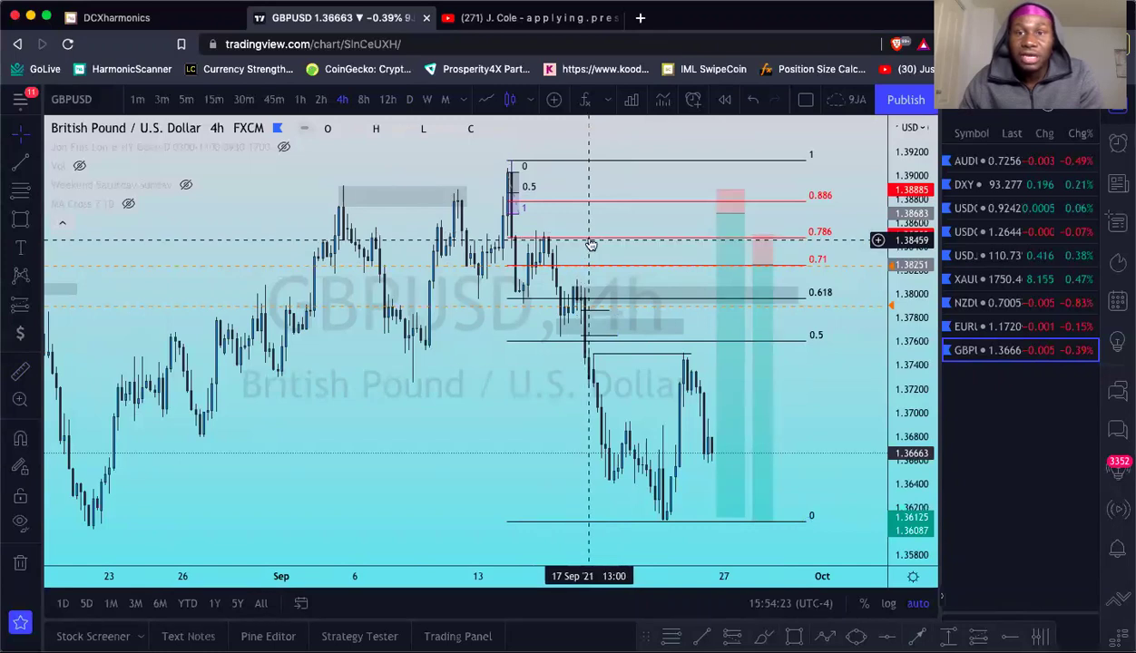
pyautogui.click(460, 197)
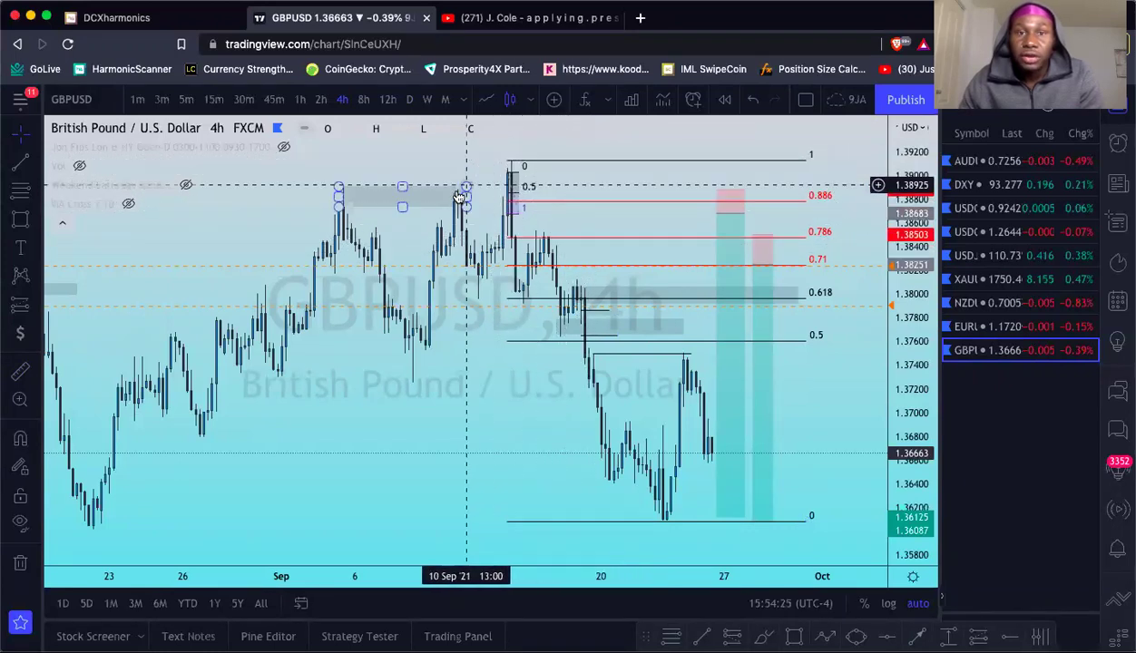
# Step: Switch GBPUSD to the 2-hour timeframe and review the planned short positions and late-September rally against the Fibonacci levels
pyautogui.click(321, 100)
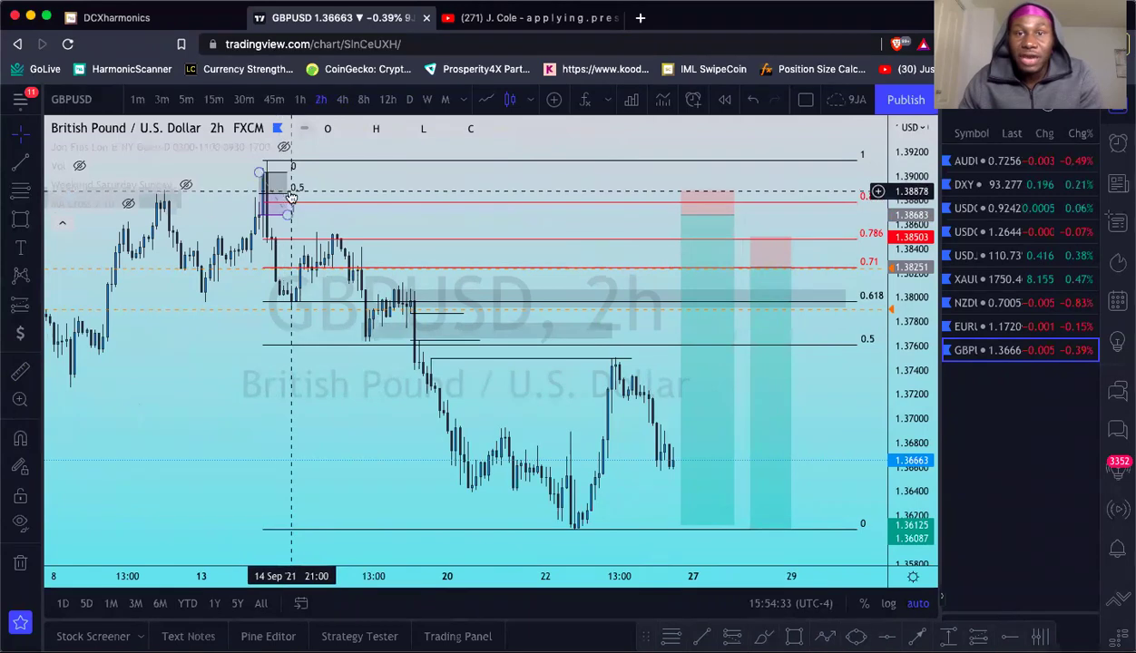
pyautogui.moveTo(290, 190); pyautogui.dragTo(284, 215)
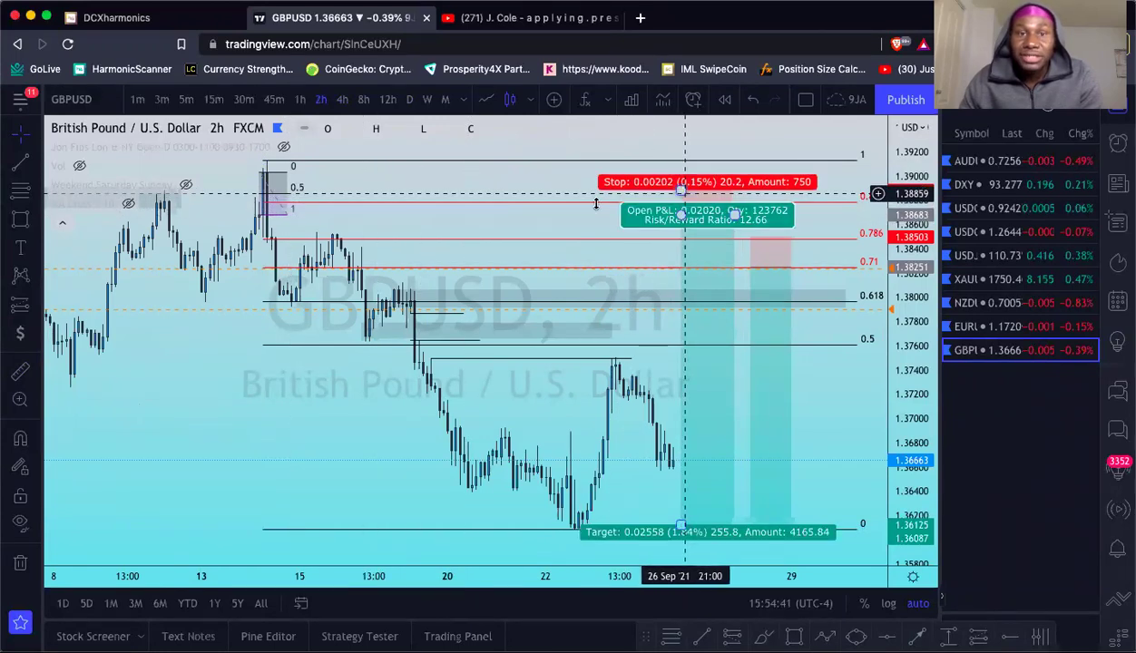
pyautogui.hscroll(3, 647, 181)
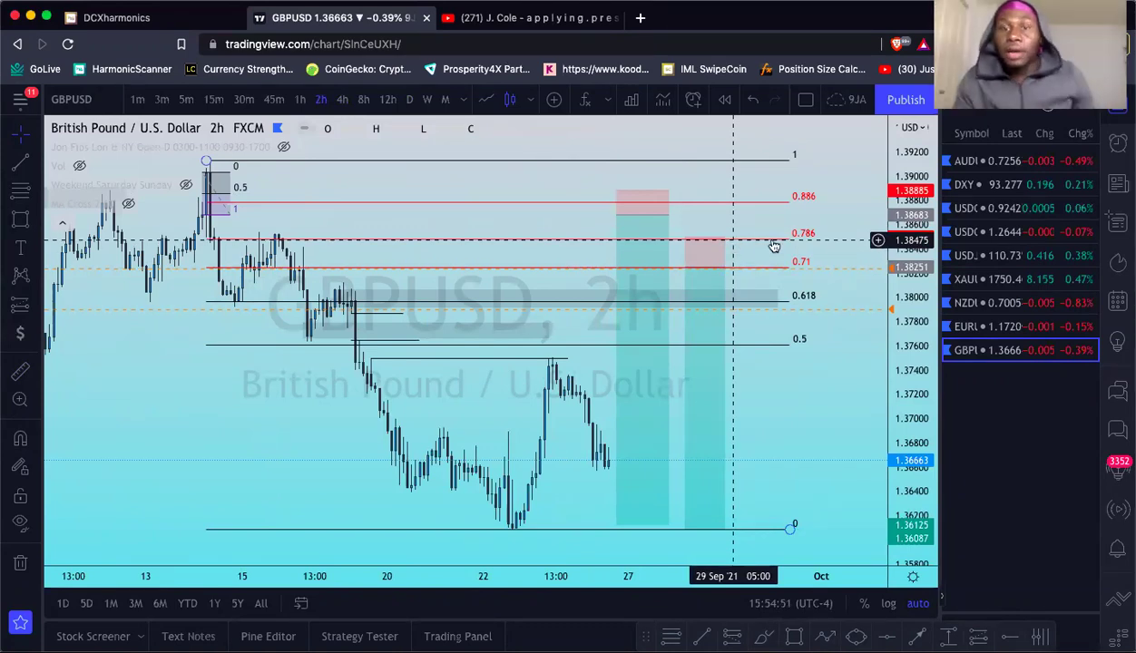
pyautogui.scroll(-2, 700, 393)
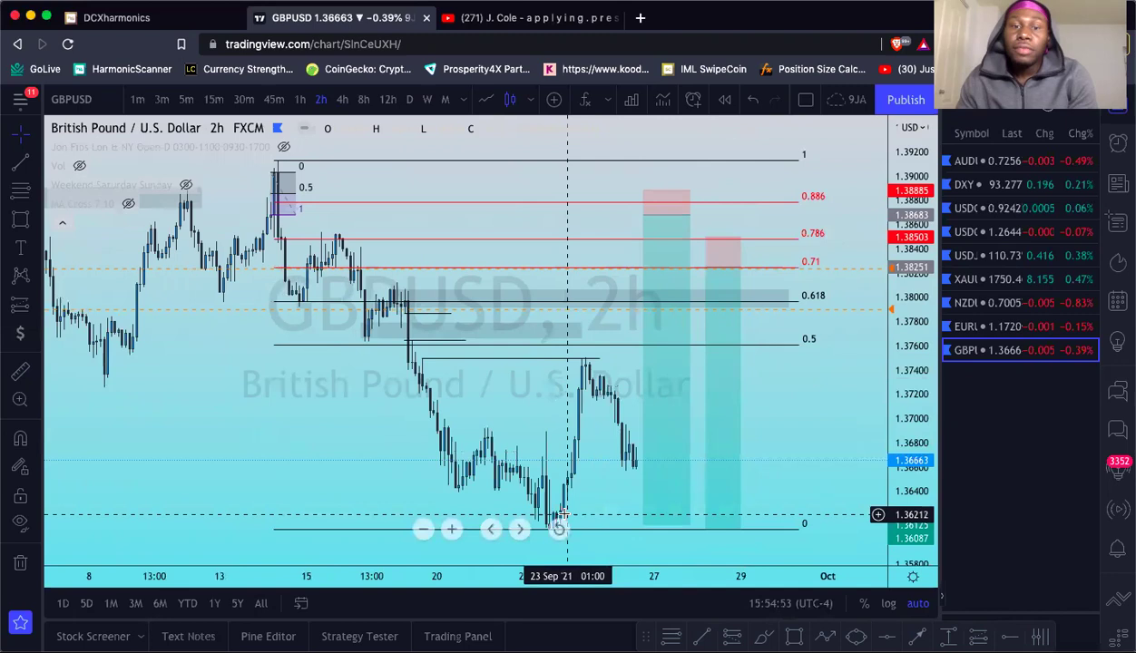
pyautogui.scroll(-2, 626, 490)
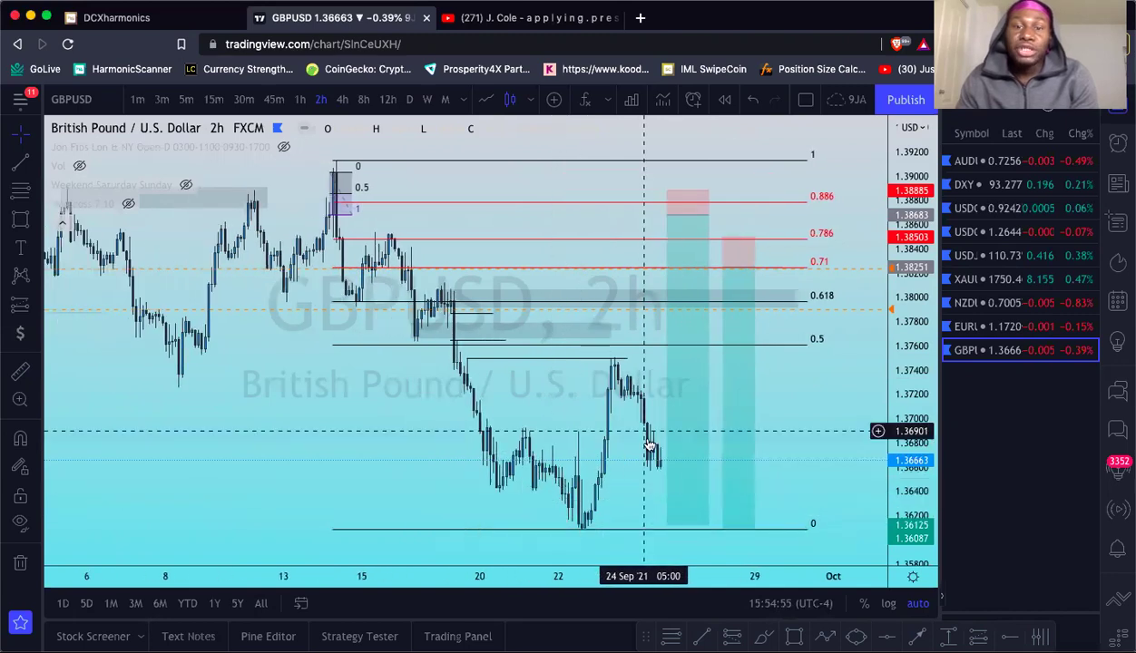
pyautogui.scroll(2, 633, 482)
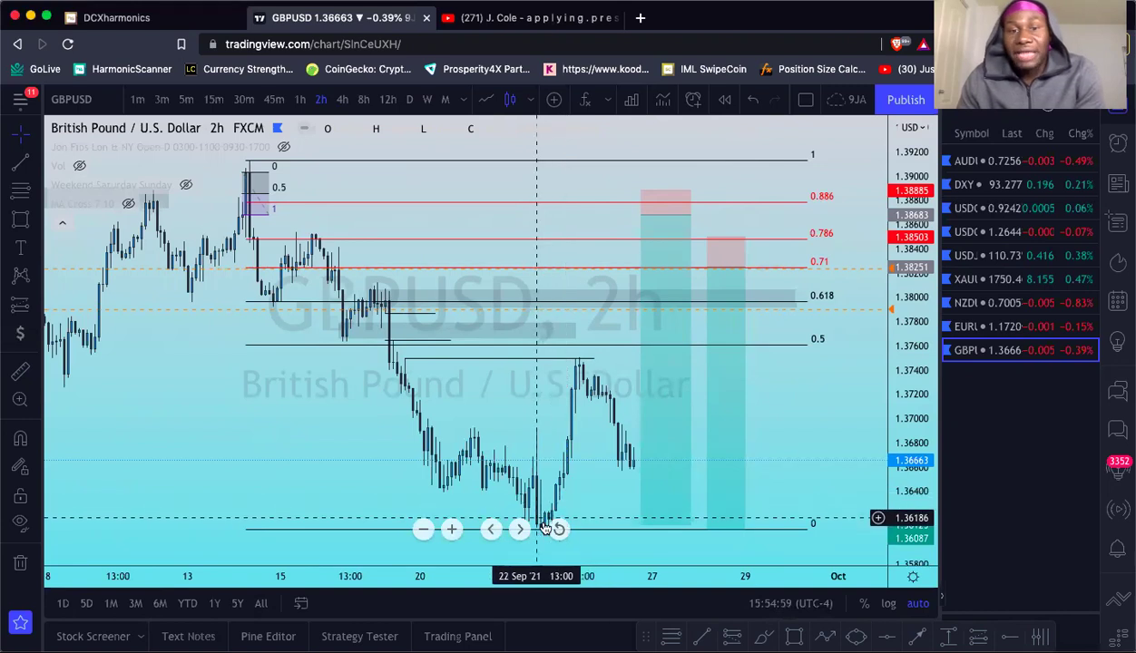
pyautogui.scroll(2, 558, 521)
pyautogui.scroll(1, 558, 528)
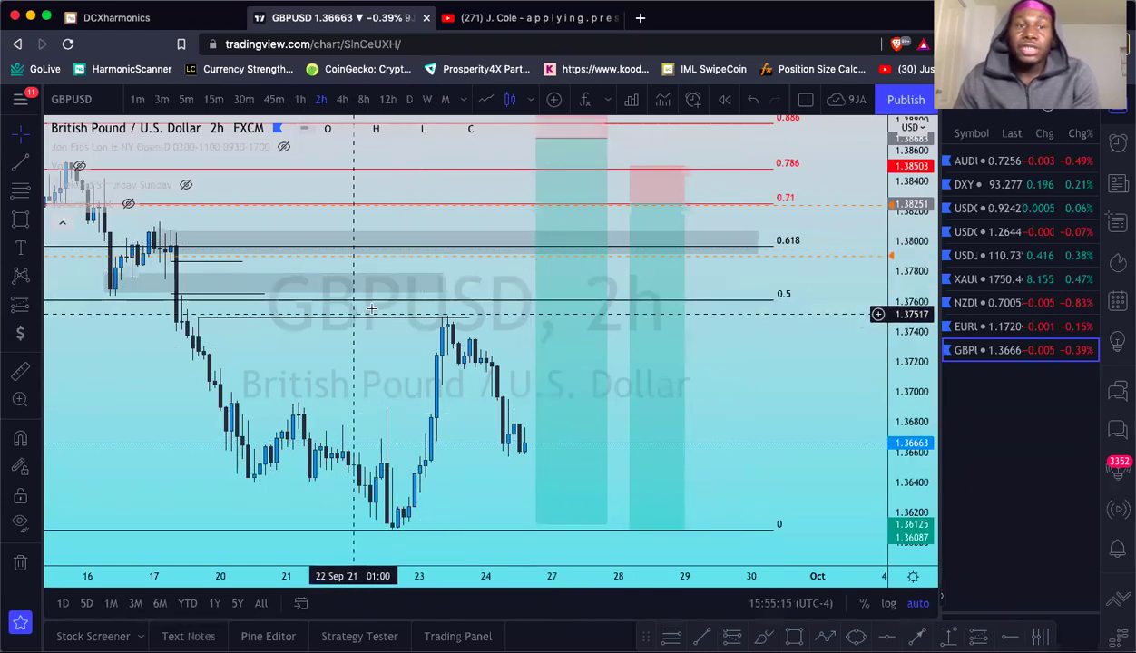
pyautogui.scroll(-2, 232, 308)
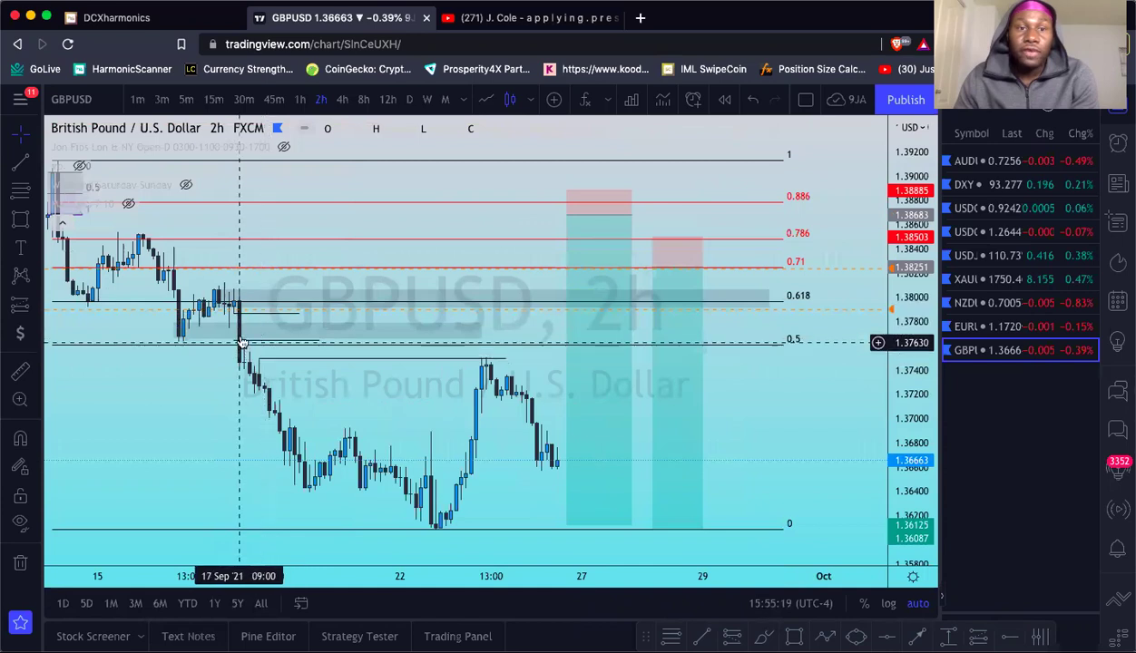
# Step: Switch GBPUSD to the 1-hour timeframe and examine the 16–17 September grey zone and the short horizontal lines beside it
pyautogui.moveTo(241, 342); pyautogui.dragTo(381, 313)
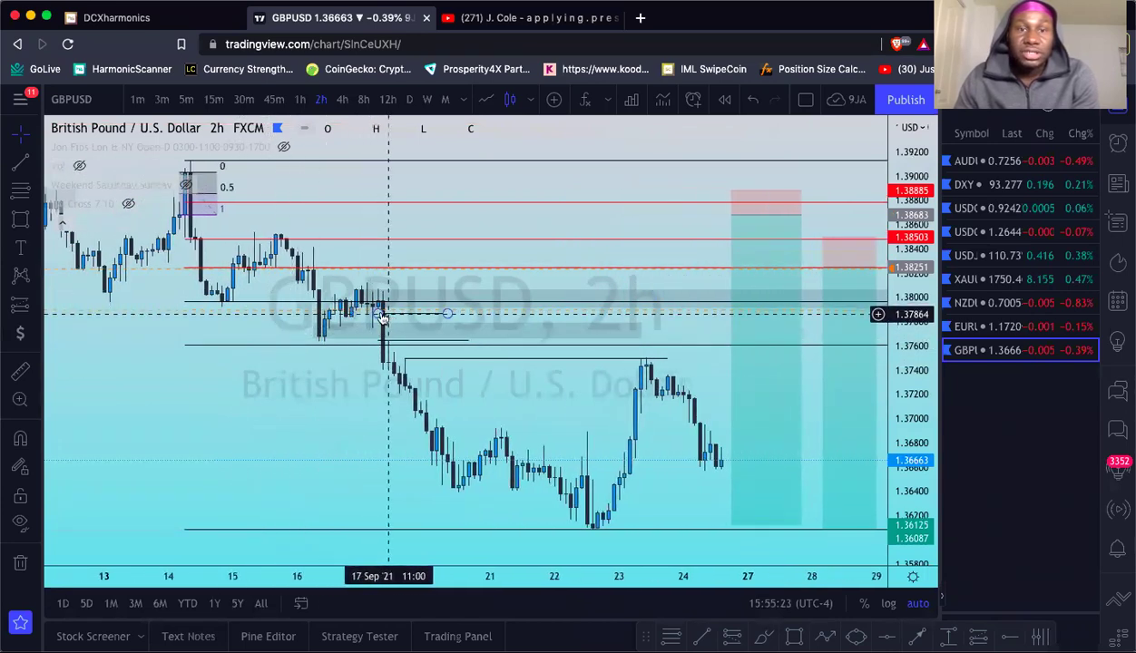
pyautogui.click(300, 99)
pyautogui.scroll(-4, 343, 197)
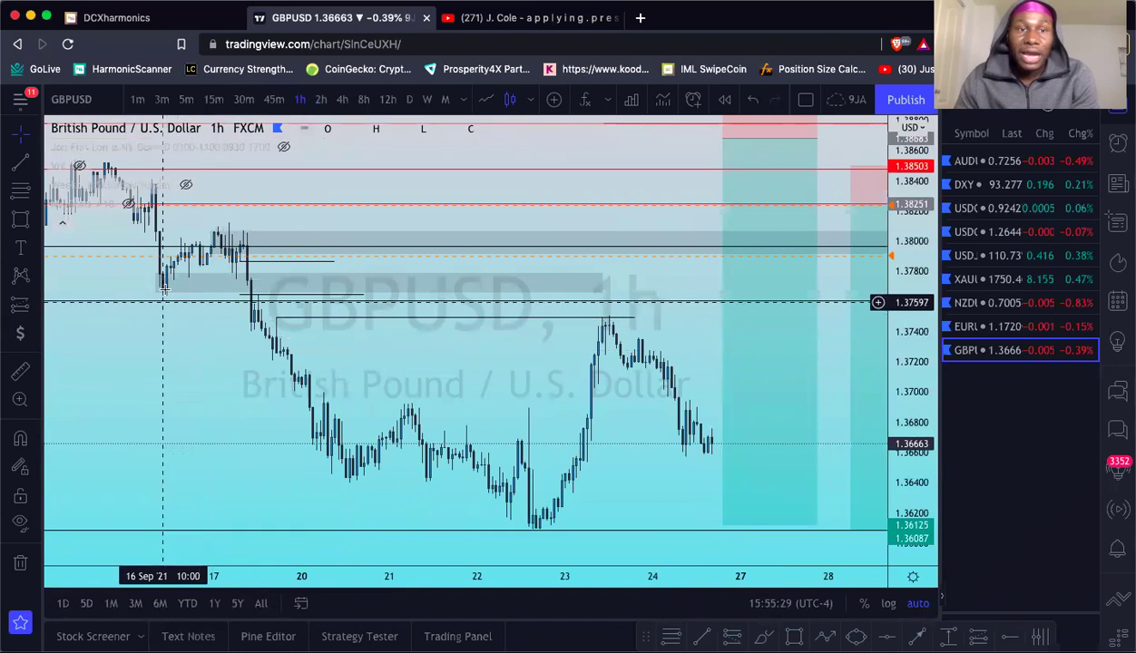
pyautogui.scroll(-2, 165, 292)
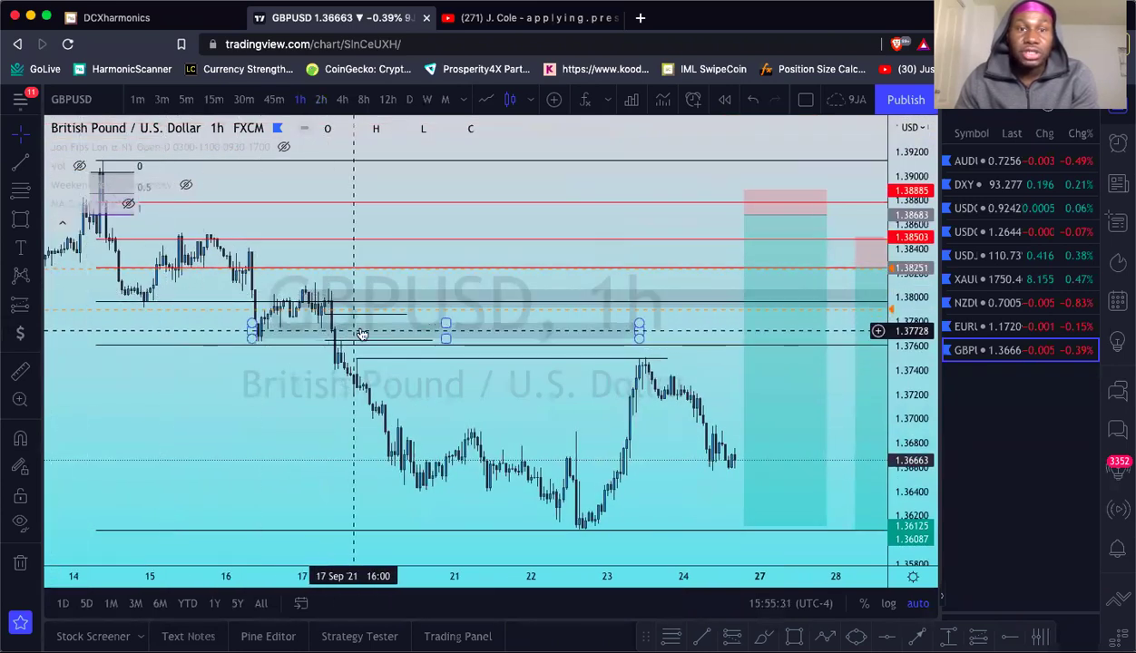
pyautogui.hscroll(3, 496, 263)
# Step: Draw a horizontal trend line on GBPUSD at about 1.36290, from 22 September 21:00 to 27 September 05:00
pyautogui.scroll(-1, 506, 274)
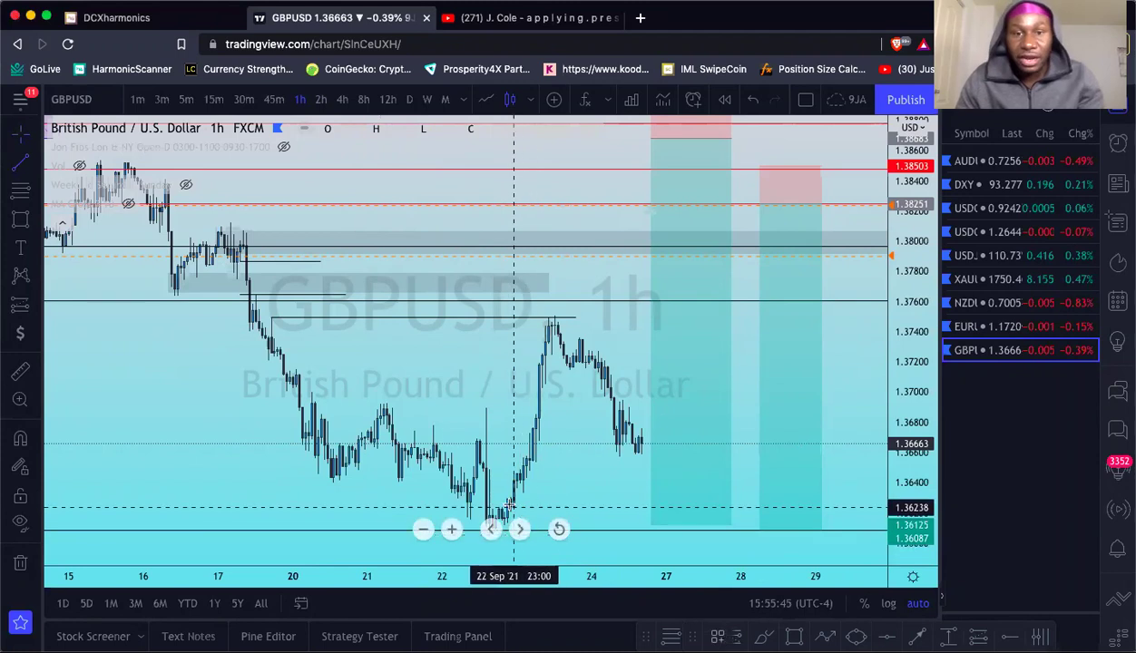
pyautogui.click(681, 500)
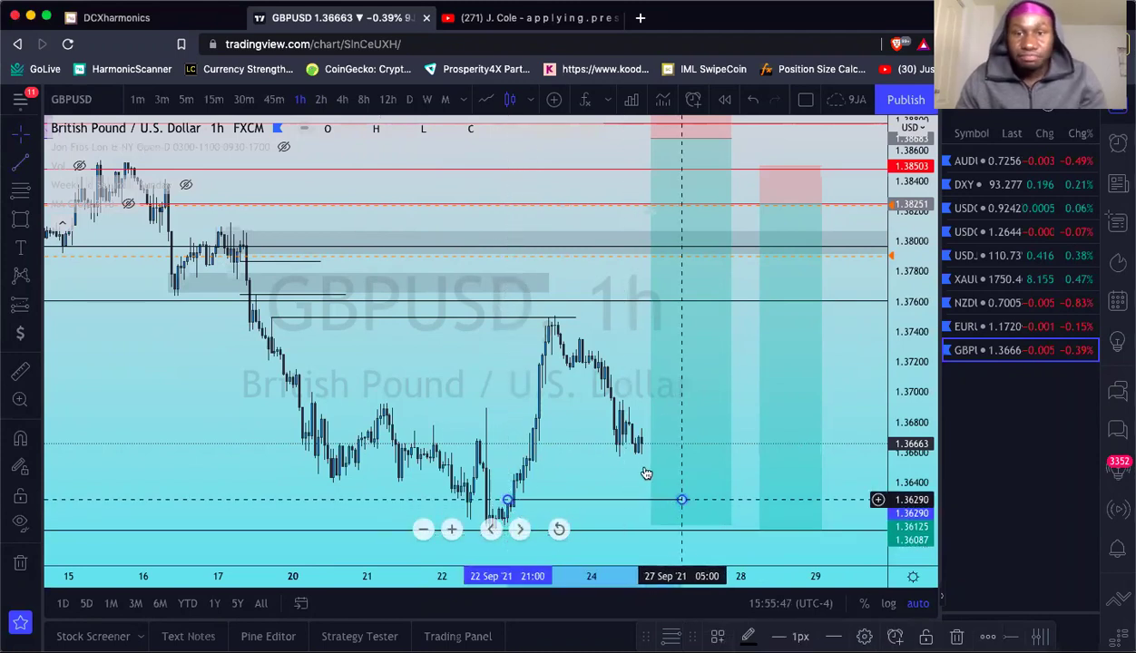
pyautogui.click(642, 465)
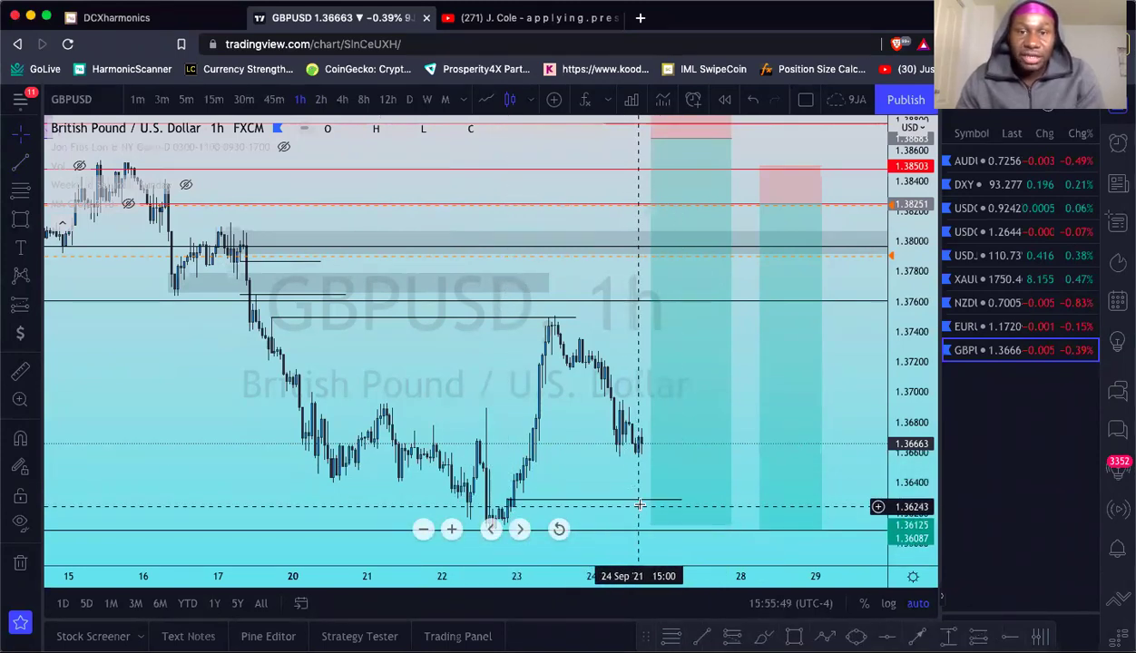
pyautogui.click(603, 515)
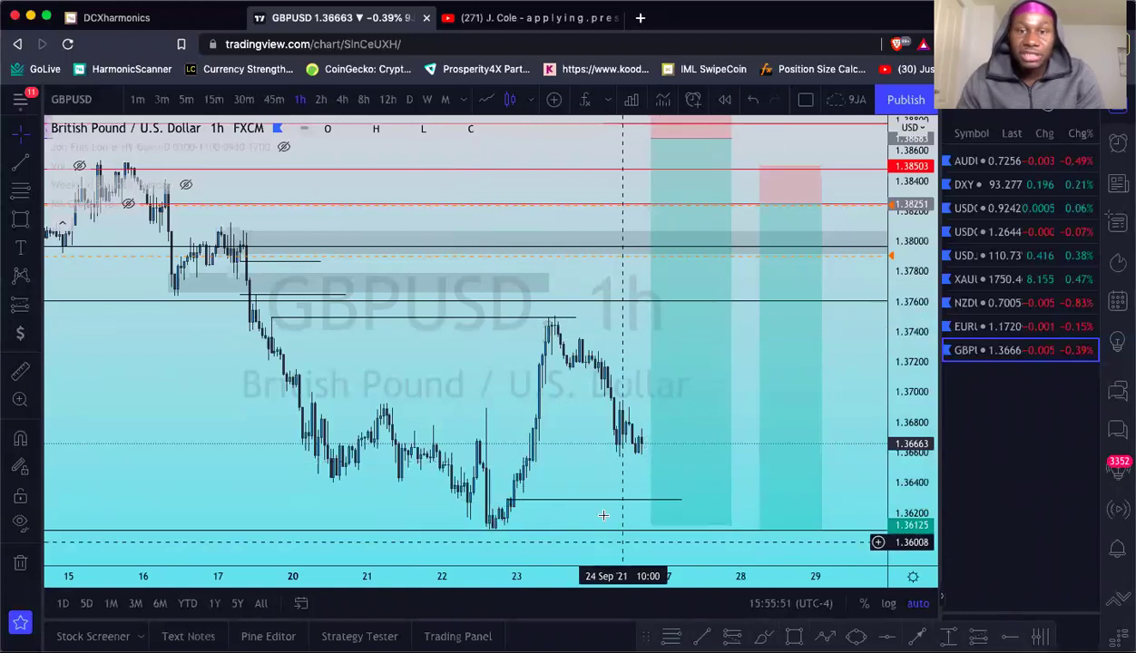
pyautogui.scroll(-1, 632, 262)
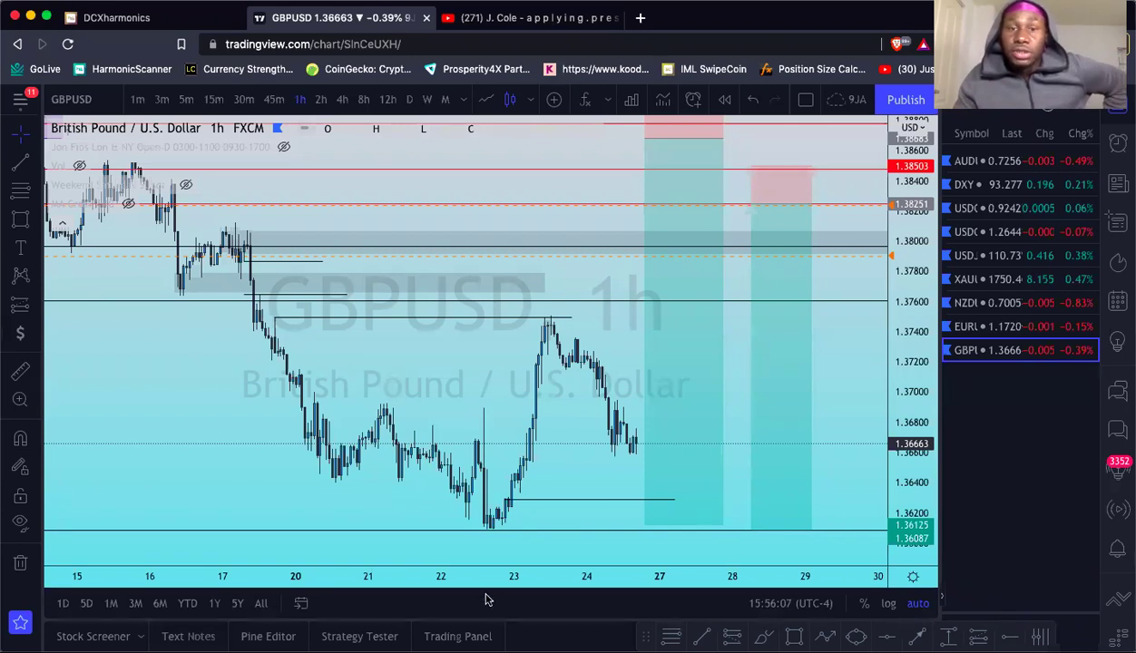
pyautogui.moveTo(543, 504); pyautogui.dragTo(542, 500)
pyautogui.click(545, 487)
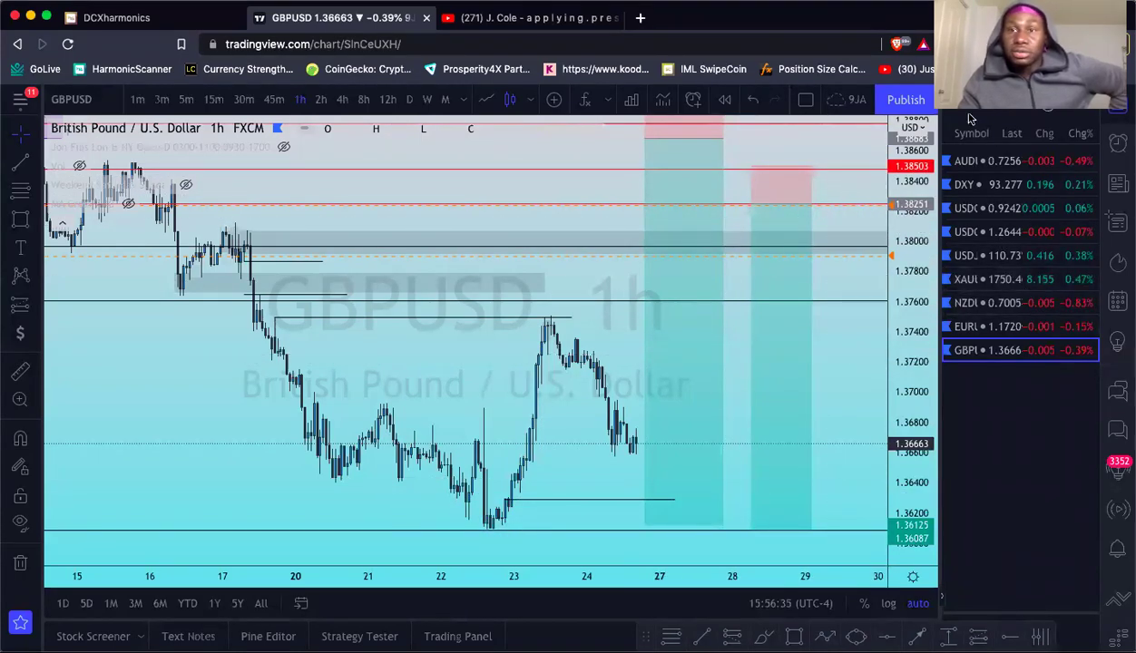
# Step: Open XAUUSD and examine its retracement, Fibonacci levels and upper grey zone on the 1-hour and 4-hour timeframes
pyautogui.click(989, 281)
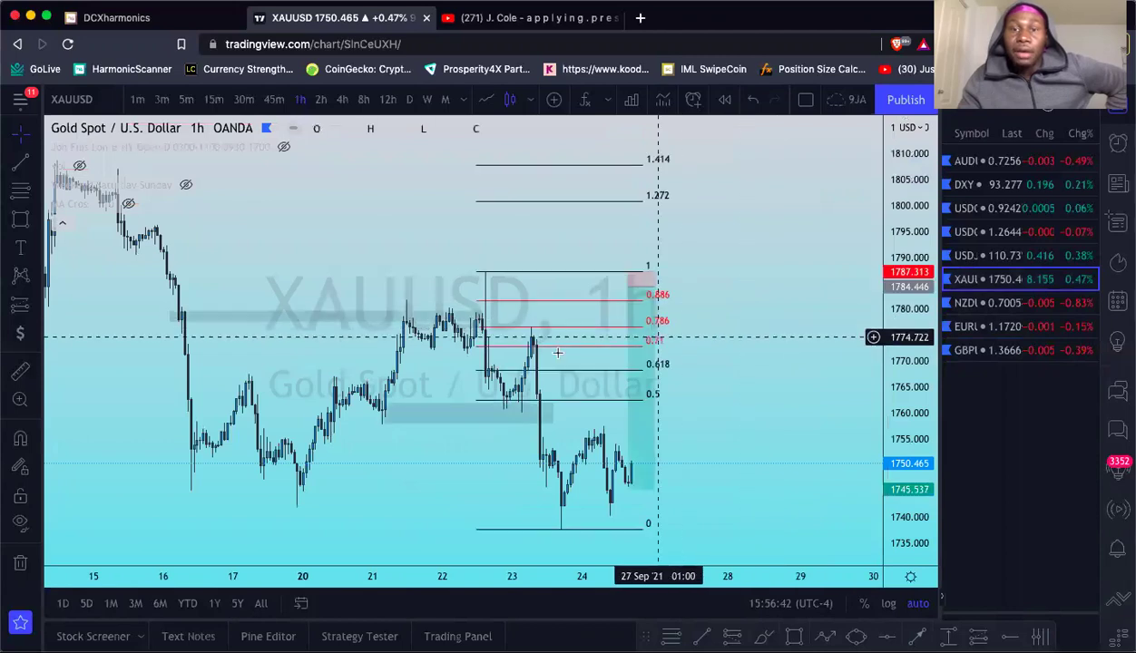
pyautogui.scroll(3, 517, 358)
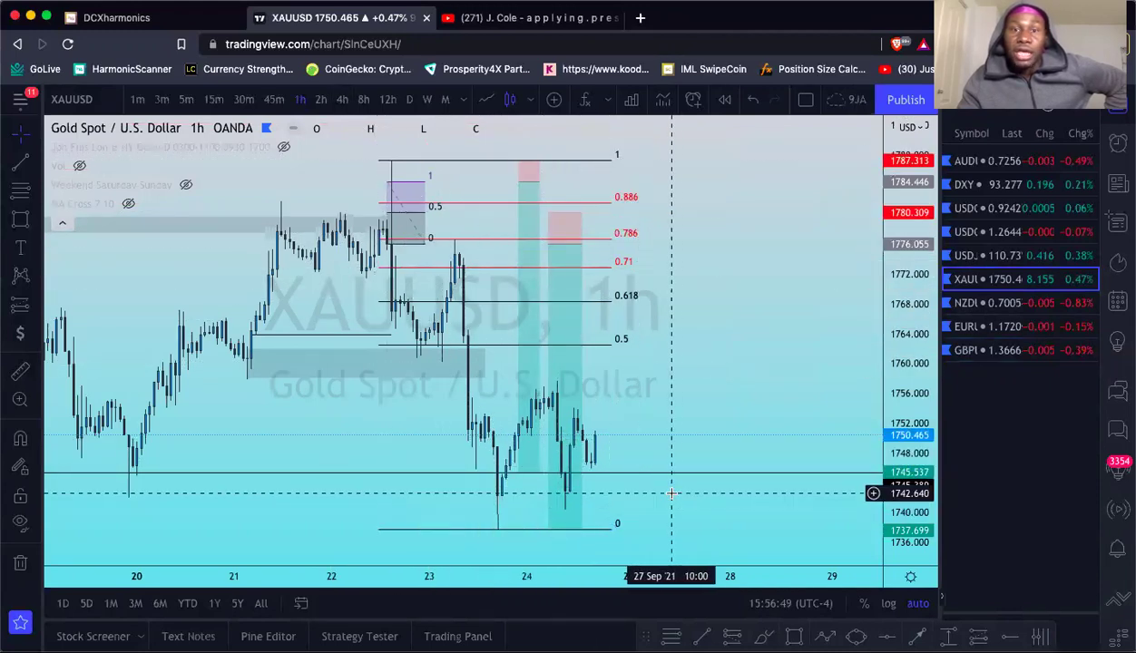
pyautogui.scroll(-3, 672, 494)
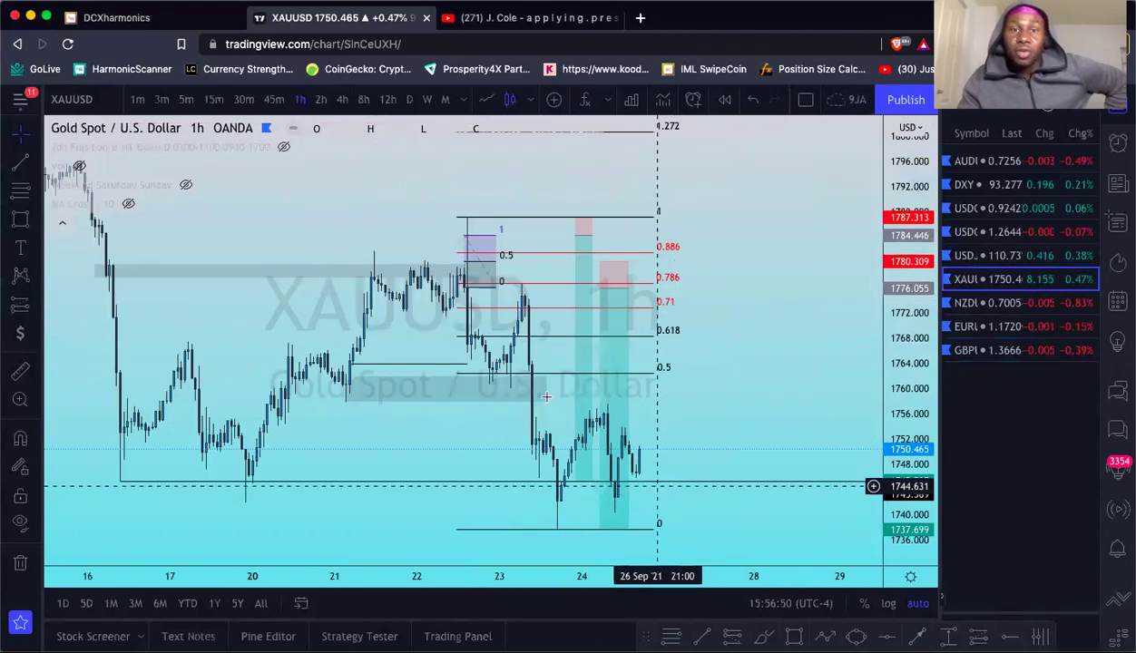
pyautogui.click(341, 100)
pyautogui.scroll(5, 576, 331)
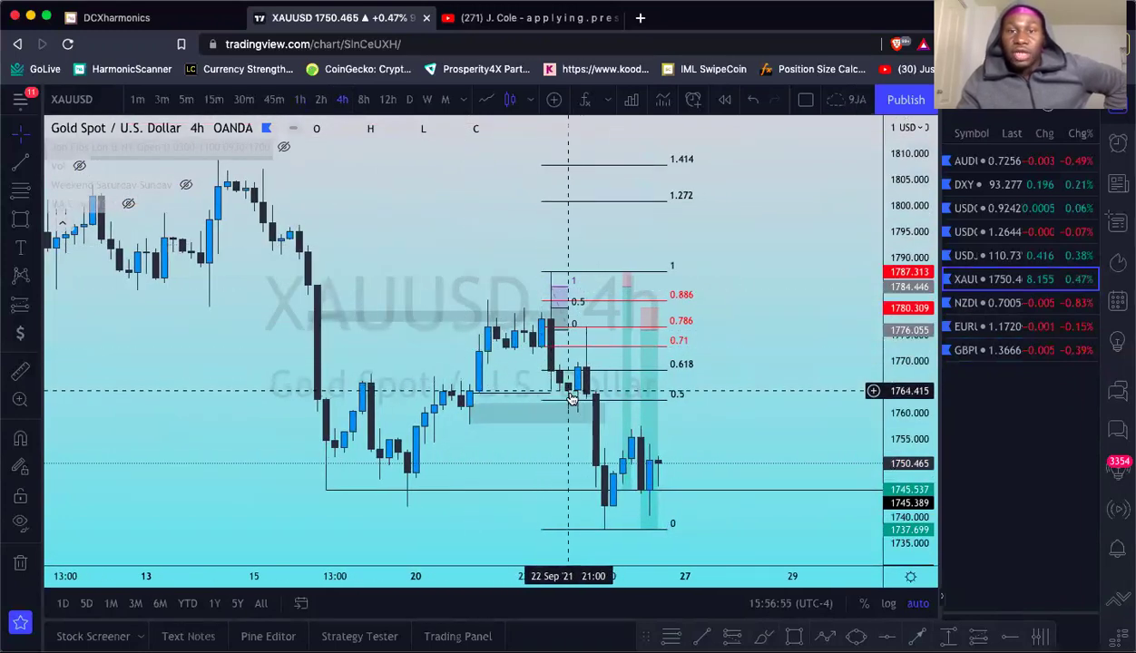
pyautogui.click(543, 317)
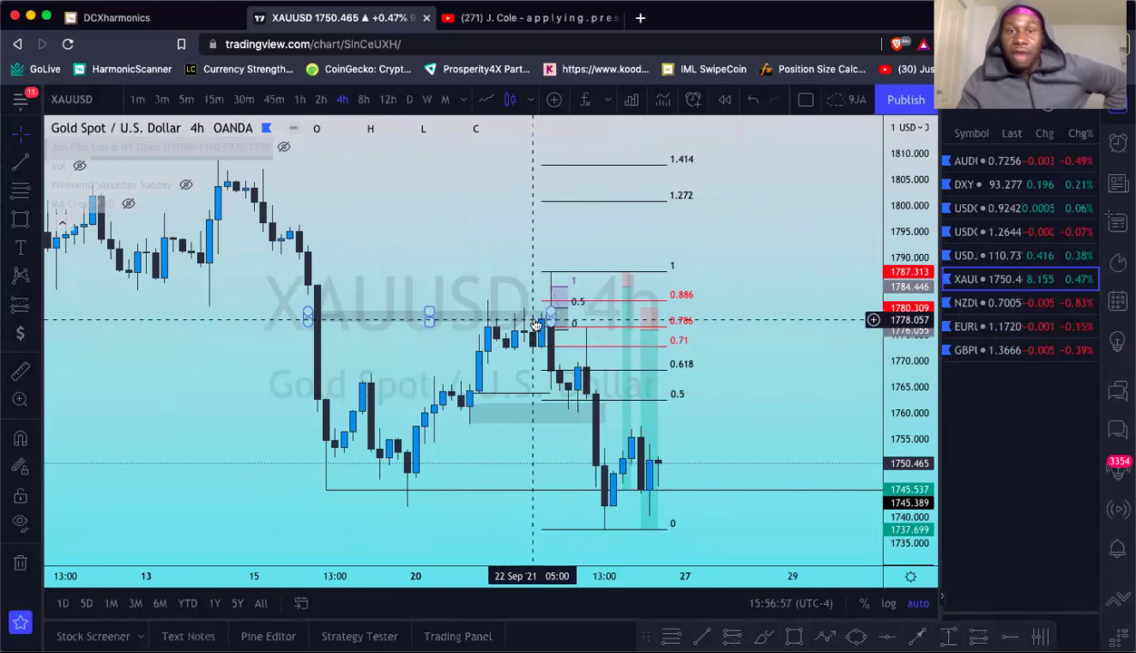
pyautogui.click(490, 213)
# Step: Compare XAUUSD on the 1-hour, 45-, 30- and 15-minute timeframes, then return to 30 minutes and examine the decline from the 22 September high
pyautogui.click(301, 100)
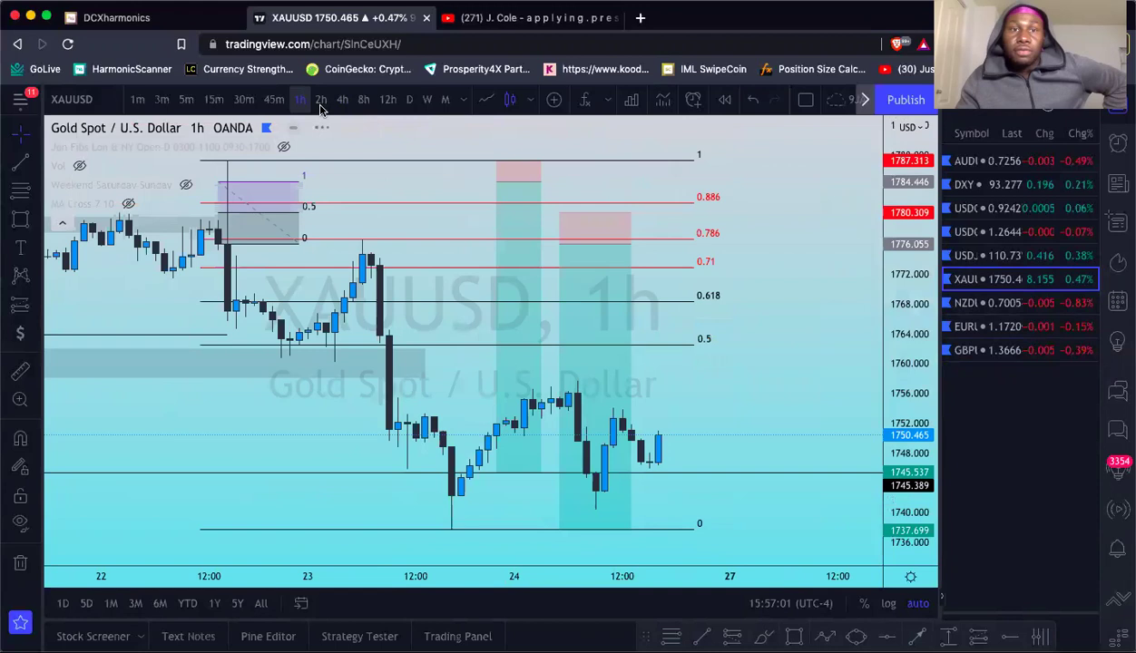
pyautogui.click(272, 100)
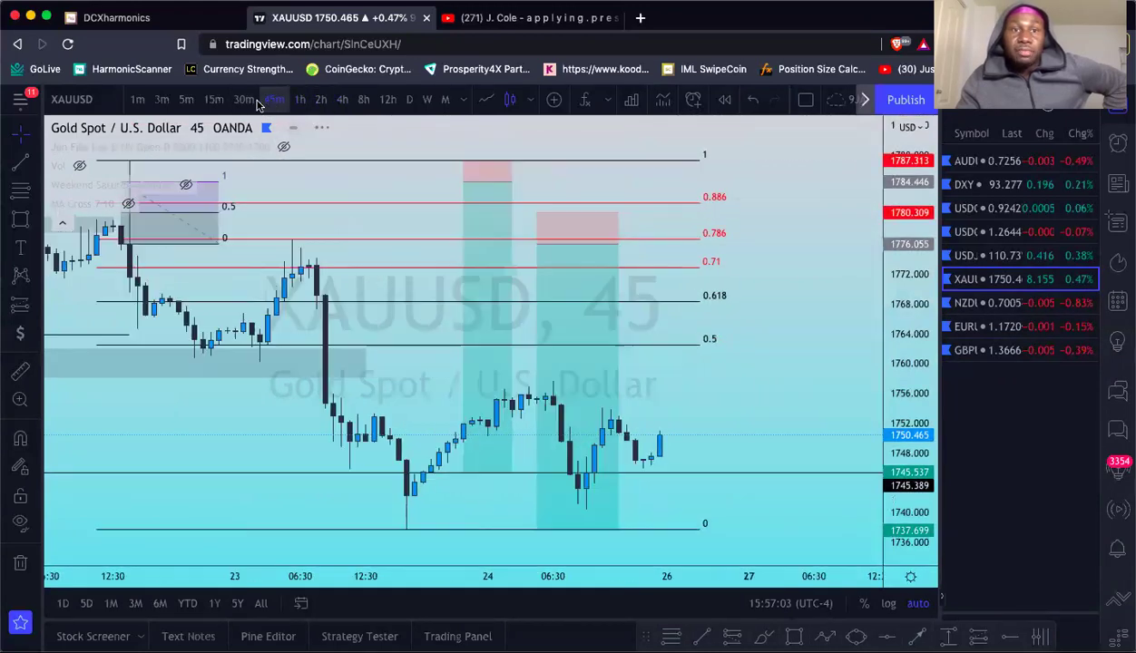
pyautogui.click(243, 99)
pyautogui.click(214, 100)
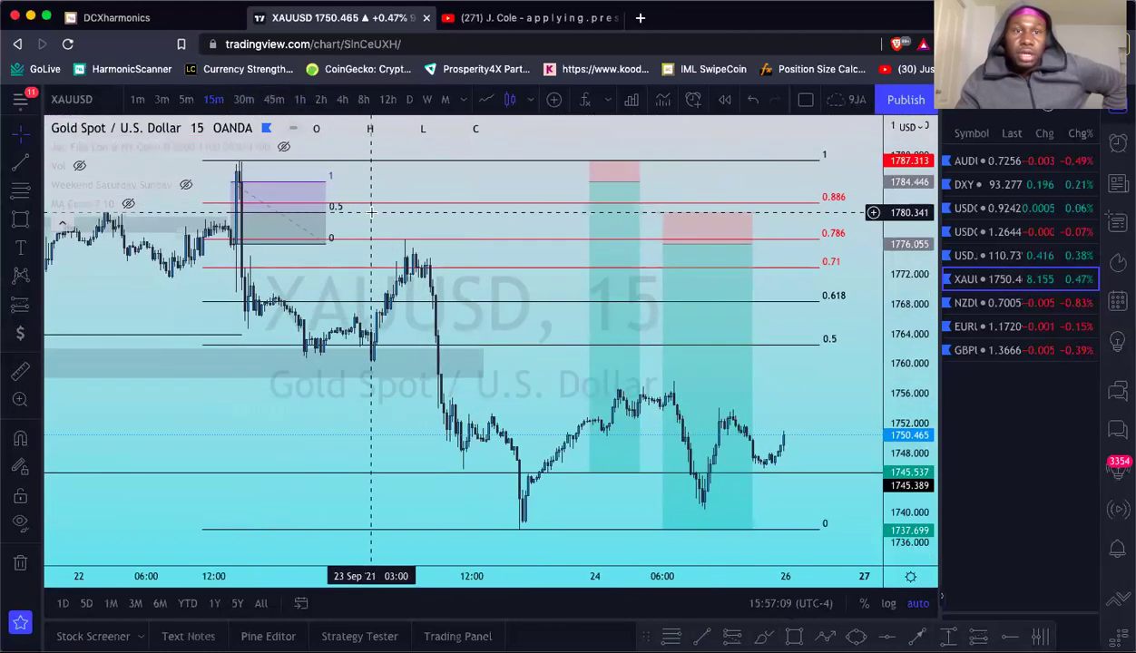
pyautogui.click(243, 100)
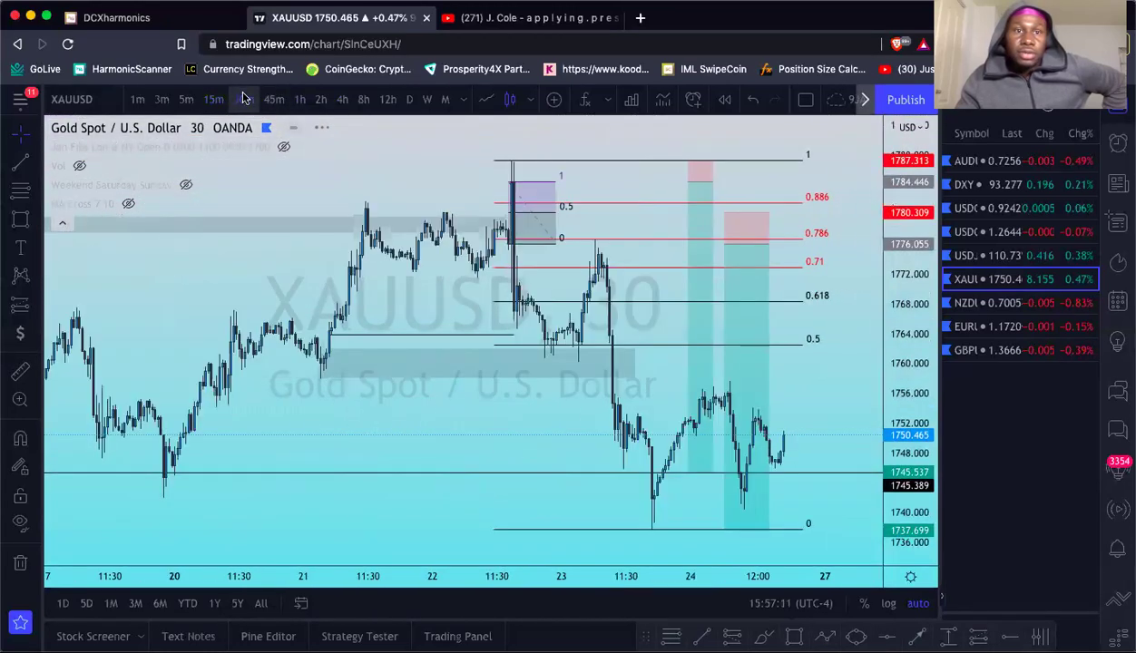
pyautogui.scroll(4, 279, 129)
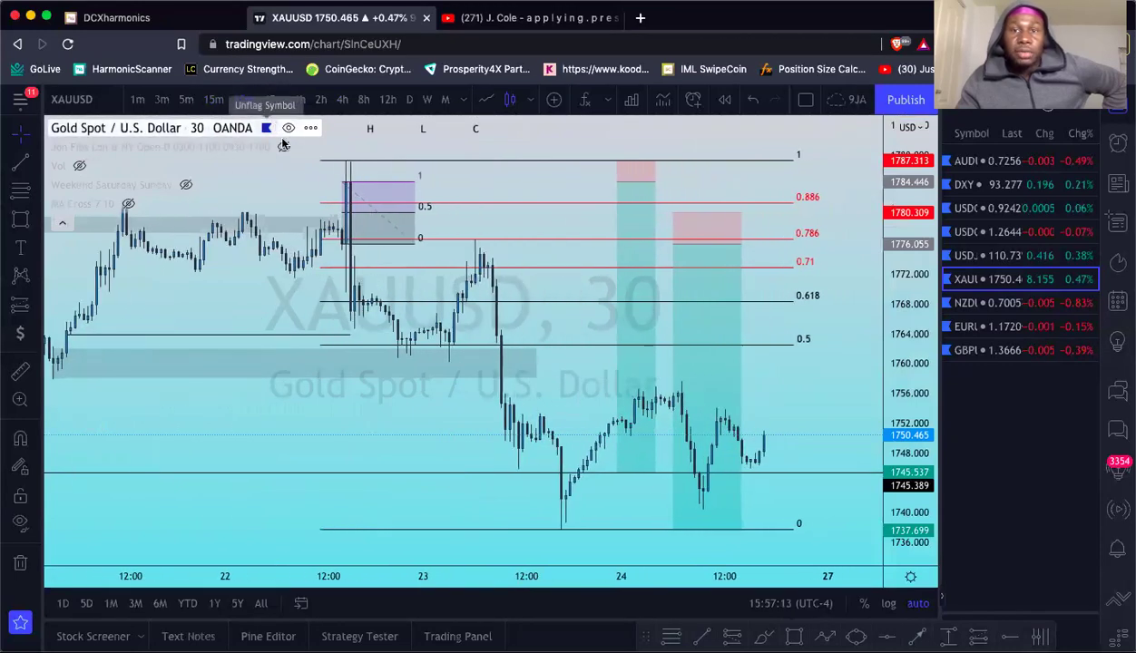
pyautogui.scroll(2, 362, 228)
pyautogui.hscroll(1, 395, 278)
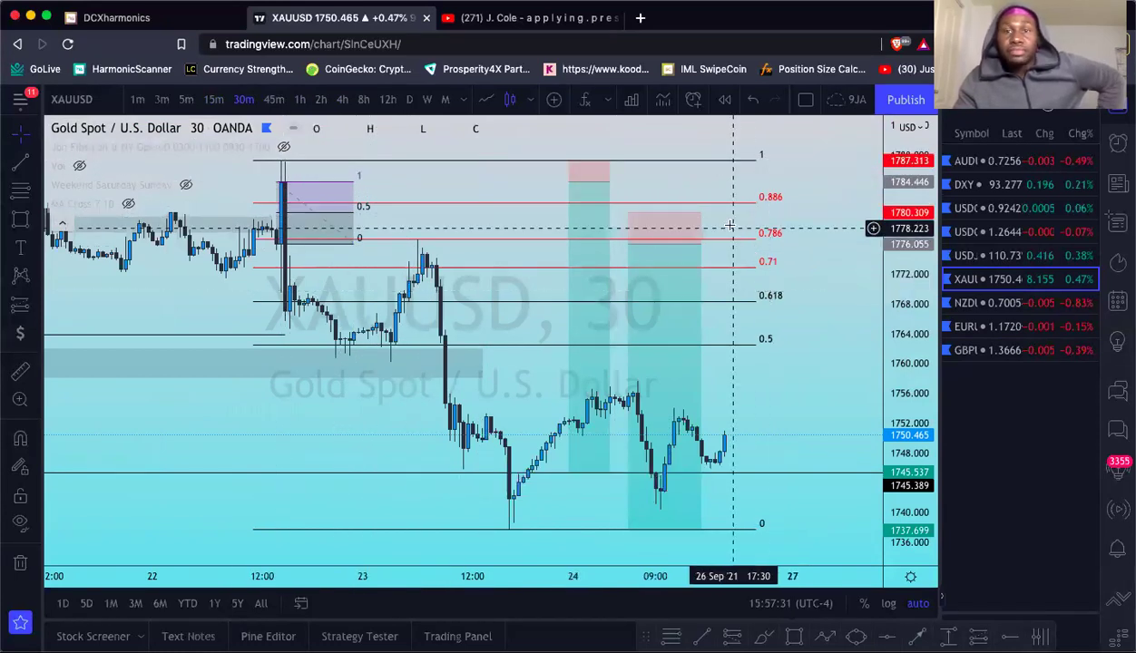
# Step: Inspect the two planned XAUUSD short positions near the 0.886 and 0.786 levels on the 30-minute chart
pyautogui.click(574, 208)
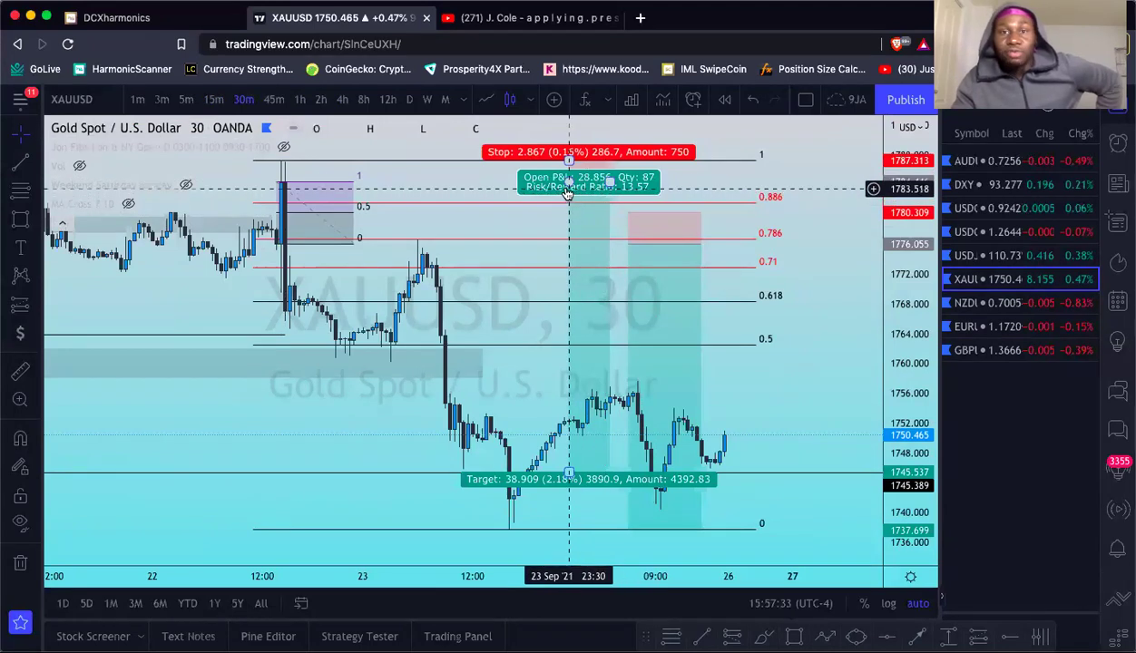
pyautogui.click(508, 191)
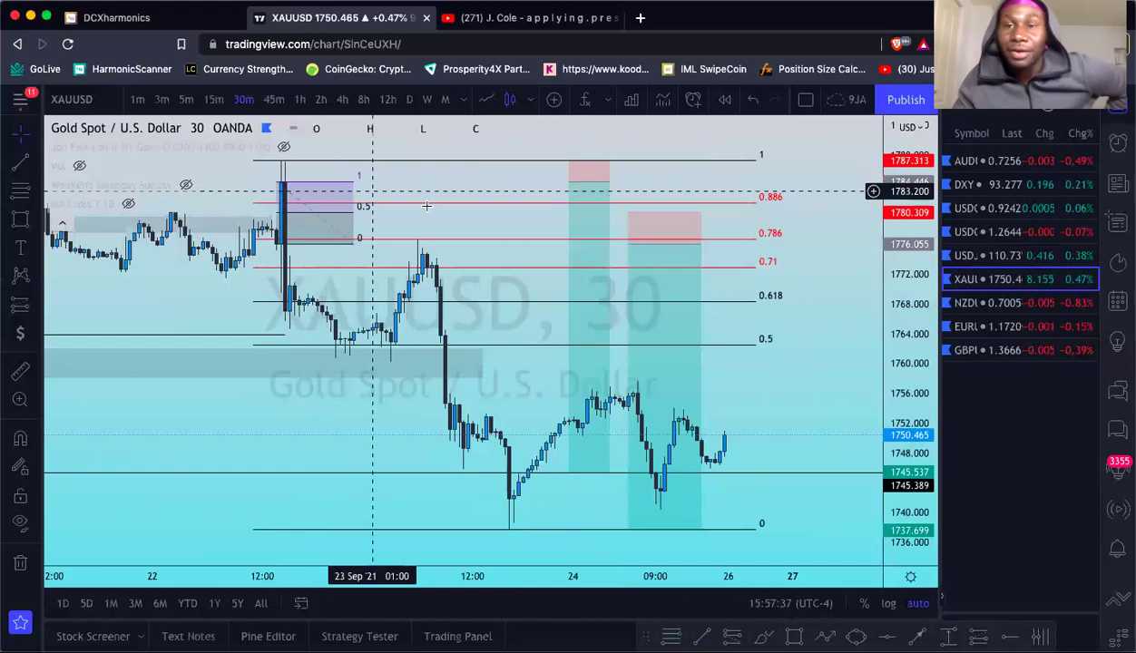
pyautogui.click(660, 228)
pyautogui.click(731, 227)
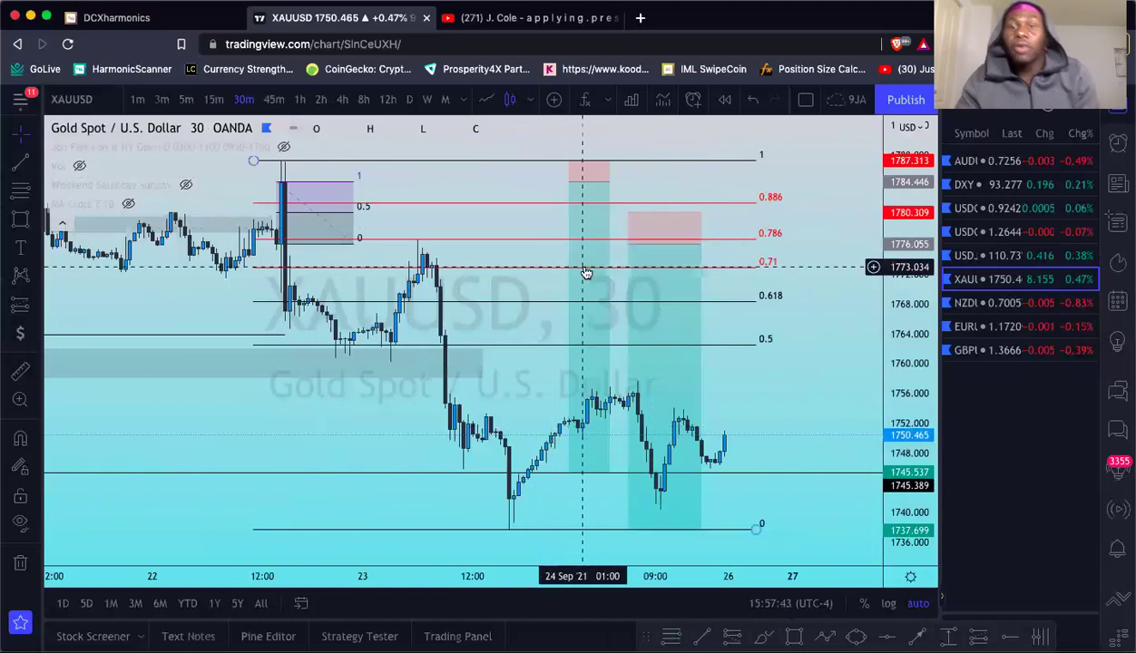
# Step: Draw a rectangle zone on the 30-minute XAUUSD chart, about 1743.347 to 1740.249, from 24 September 09:00 to 27 September 01:30
pyautogui.scroll(-2, 639, 197)
pyautogui.scroll(-1, 638, 196)
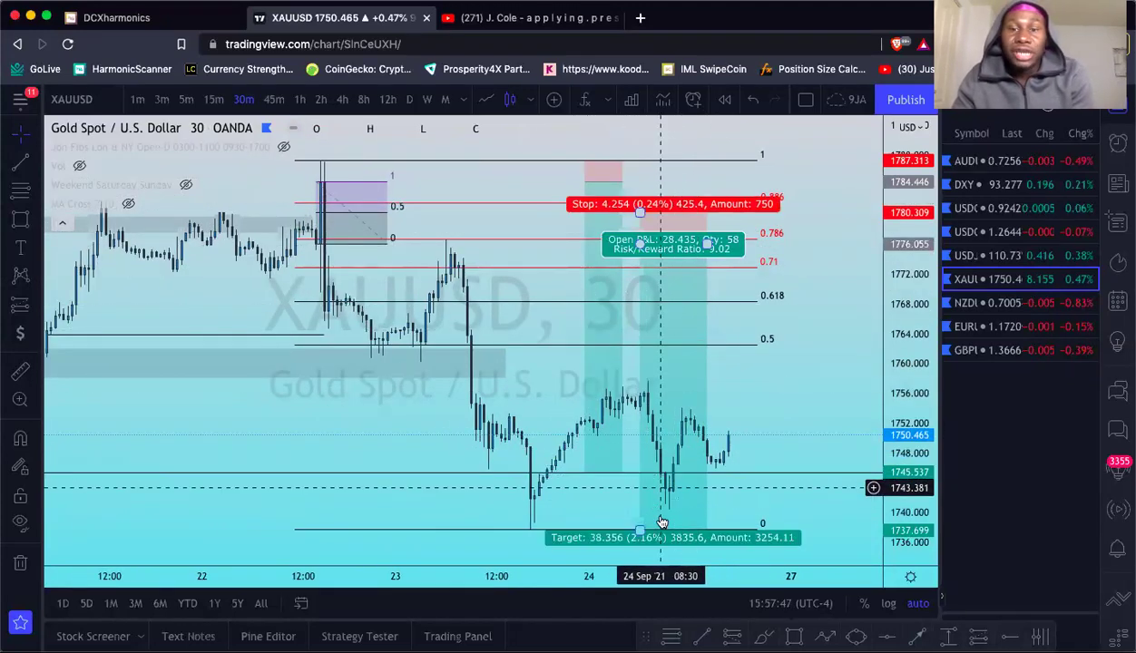
pyautogui.scroll(2, 640, 496)
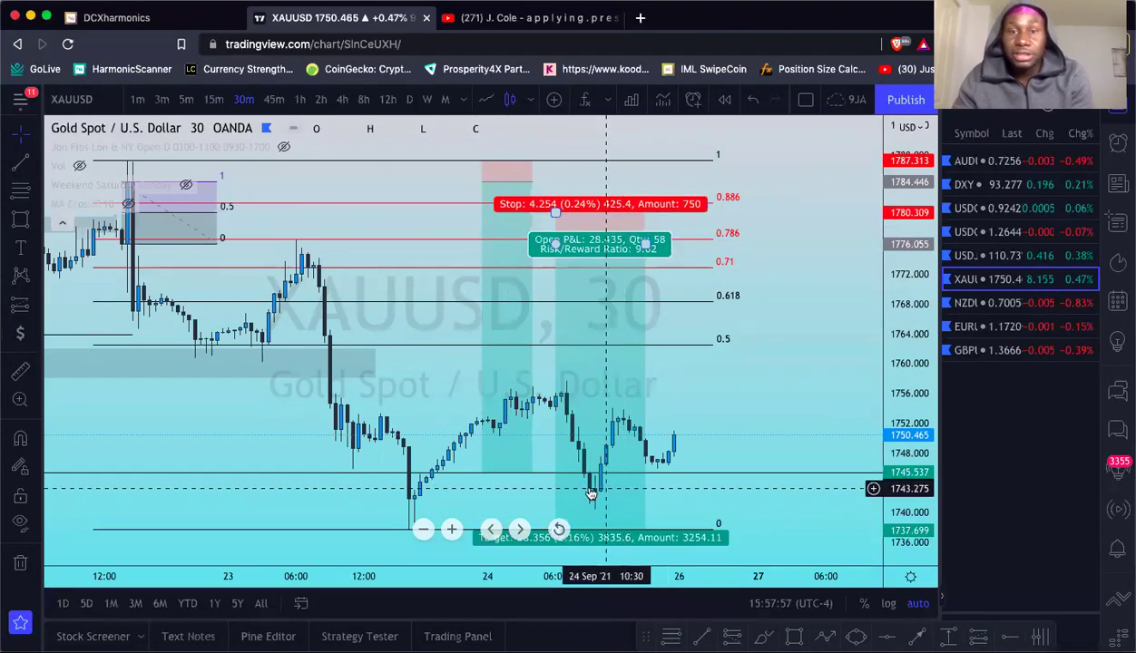
pyautogui.scroll(3, 556, 366)
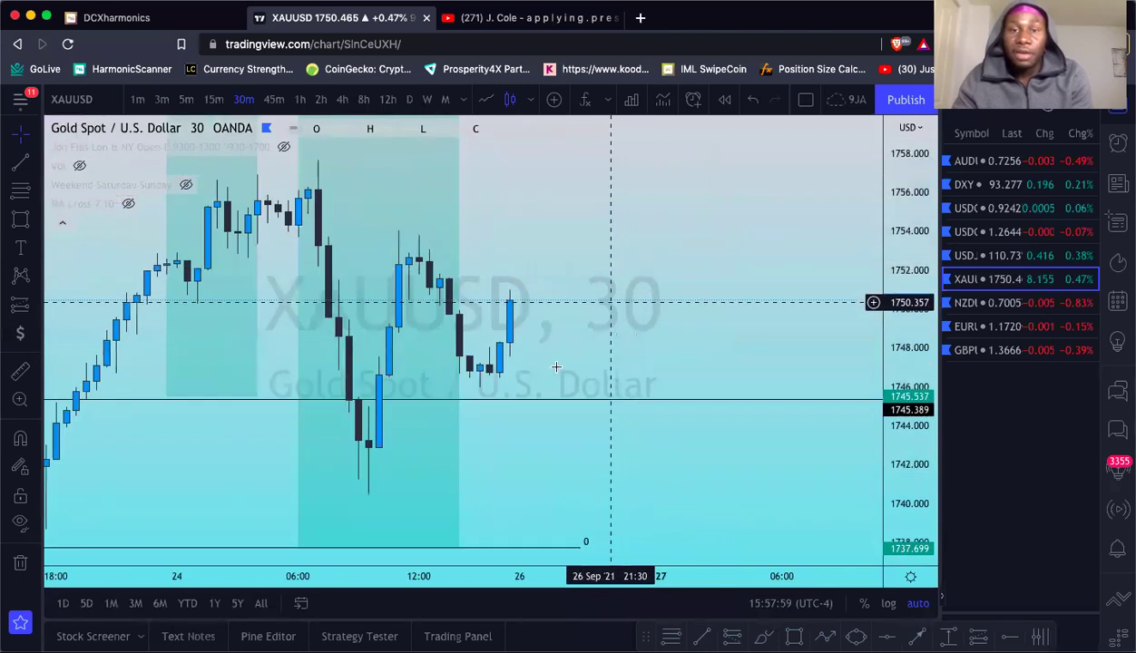
pyautogui.scroll(-1, 513, 381)
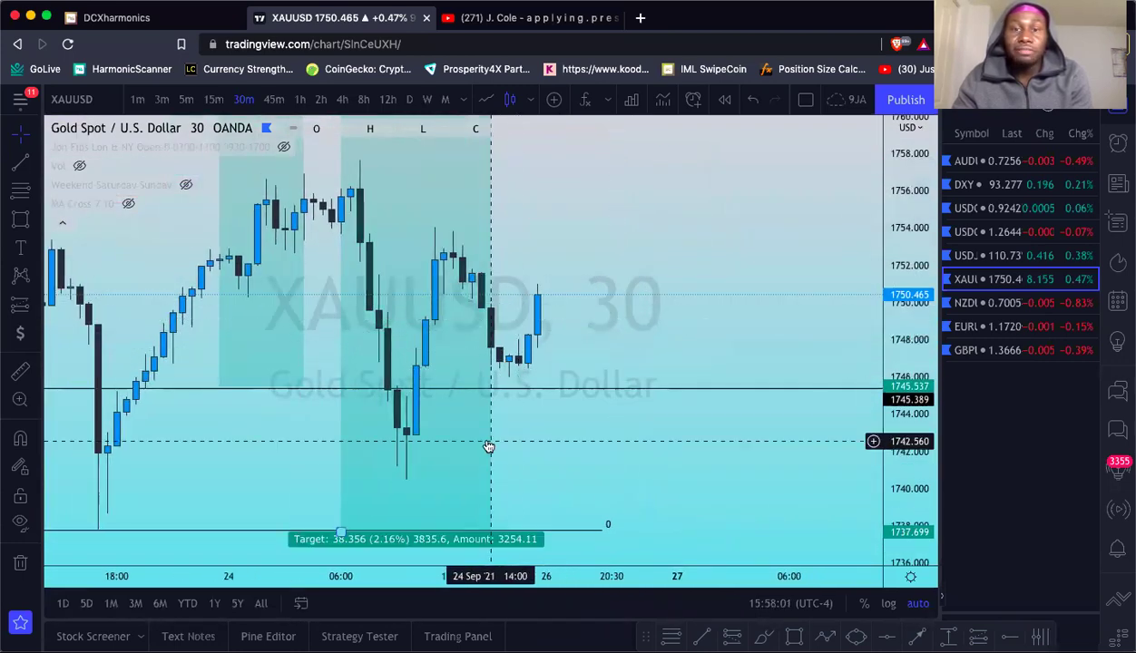
pyautogui.scroll(-2, 488, 447)
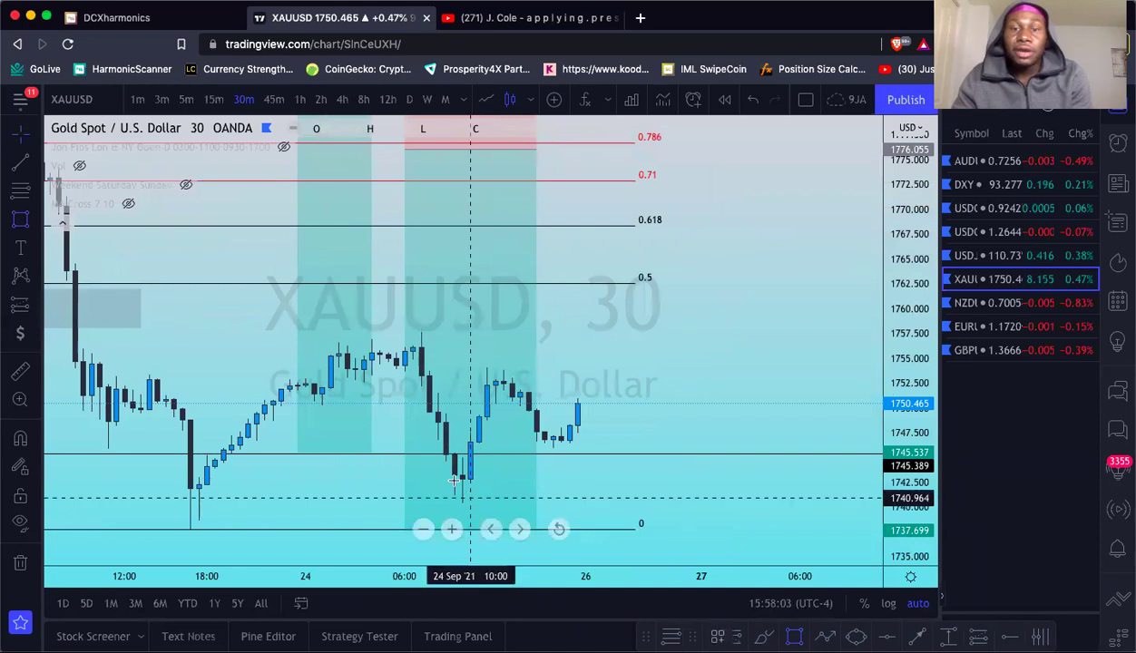
pyautogui.moveTo(455, 474); pyautogui.dragTo(718, 504)
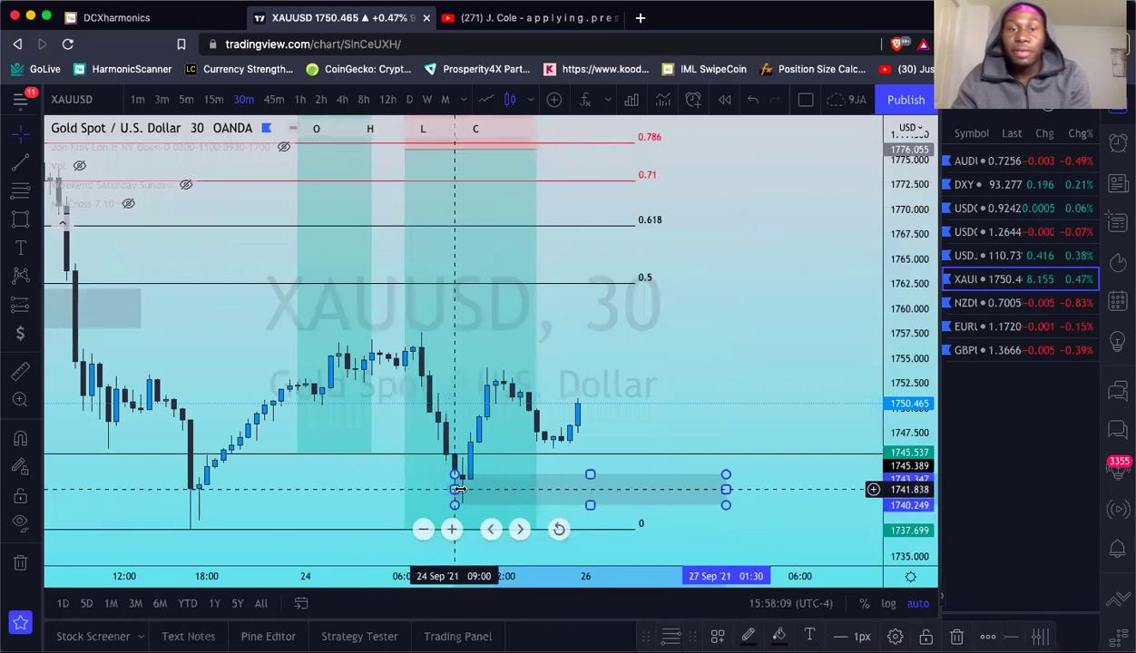
pyautogui.click(775, 517)
# Step: Examine the two planned XAUUSD short positions and Fibonacci levels against the new lower zone on the 30-minute chart
pyautogui.scroll(-4, 664, 439)
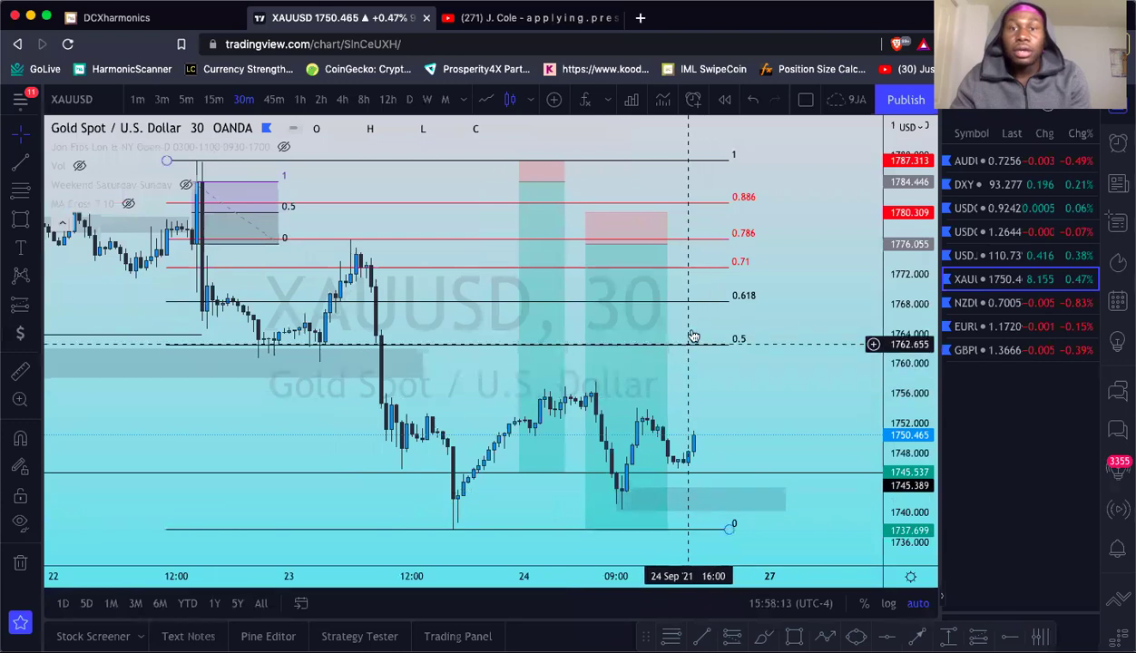
pyautogui.click(686, 267)
pyautogui.click(659, 267)
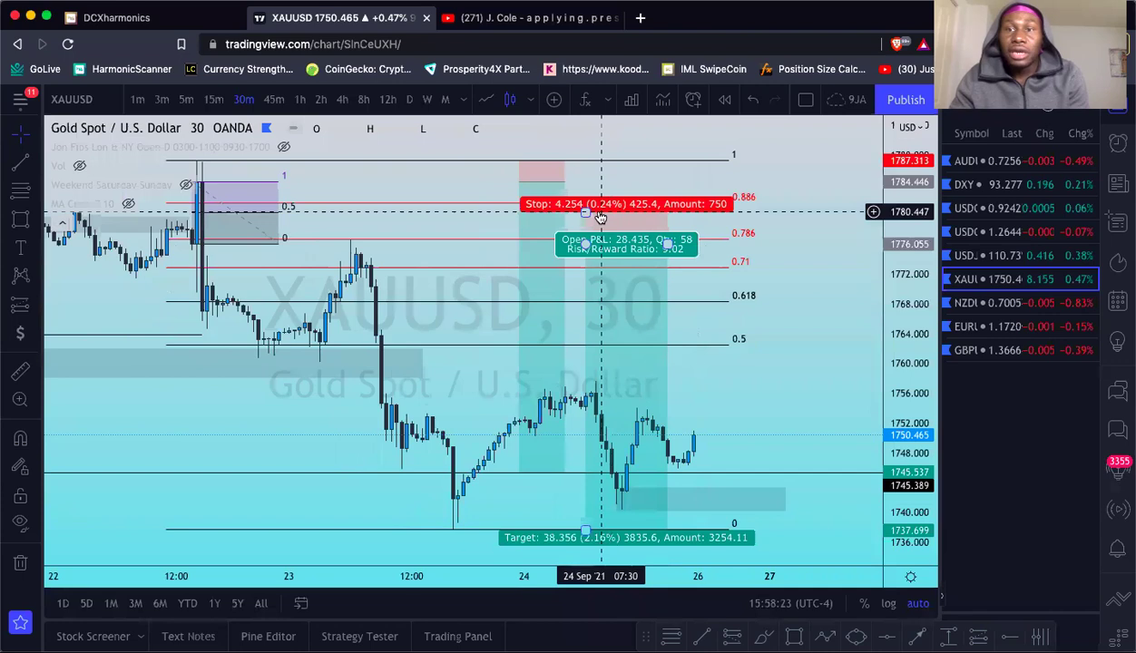
pyautogui.click(797, 476)
pyautogui.hscroll(-5, 797, 476)
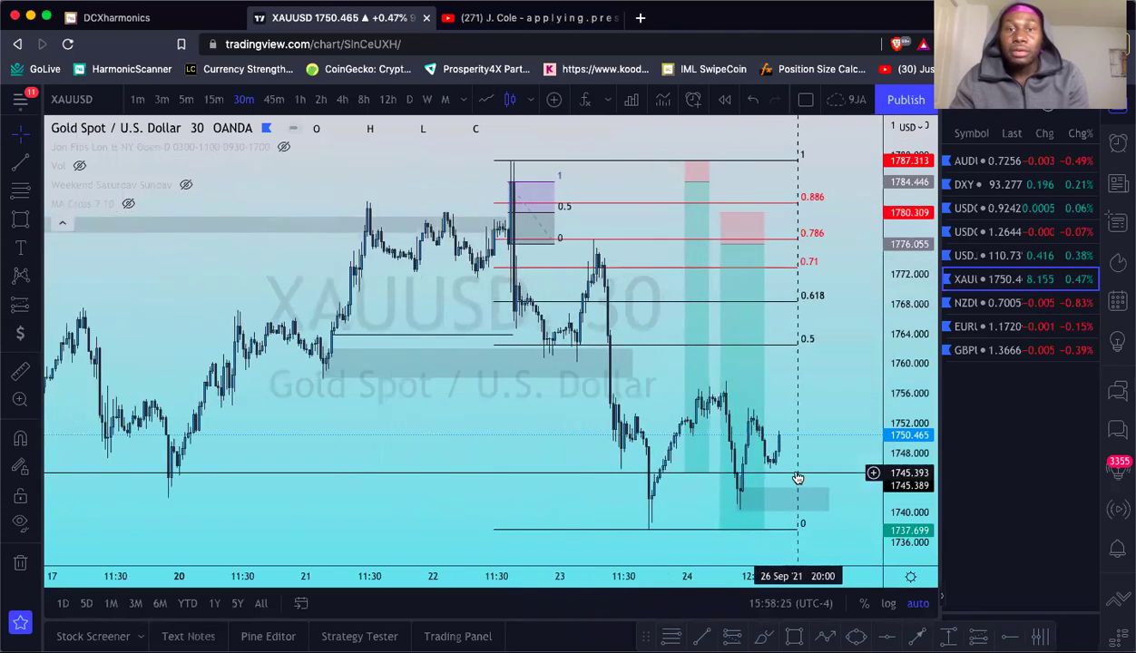
pyautogui.scroll(-3, 798, 476)
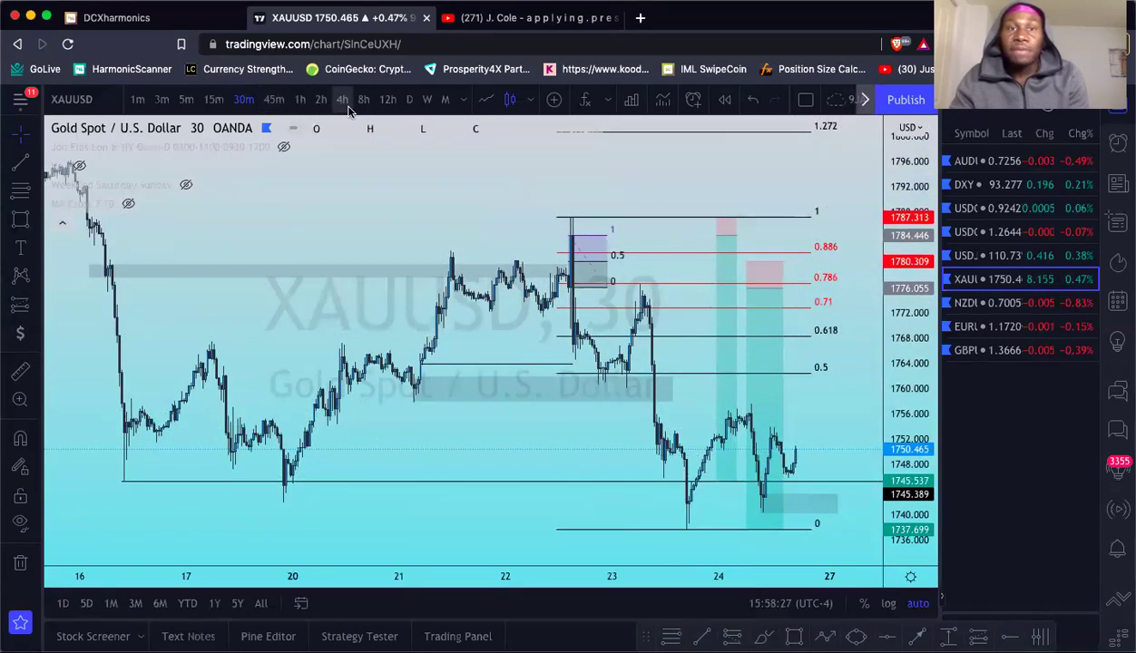
# Step: Switch XAUUSD to the daily timeframe and examine the price structure from the 2020 high to the August 2021 low and current levels
pyautogui.click(343, 101)
pyautogui.click(409, 99)
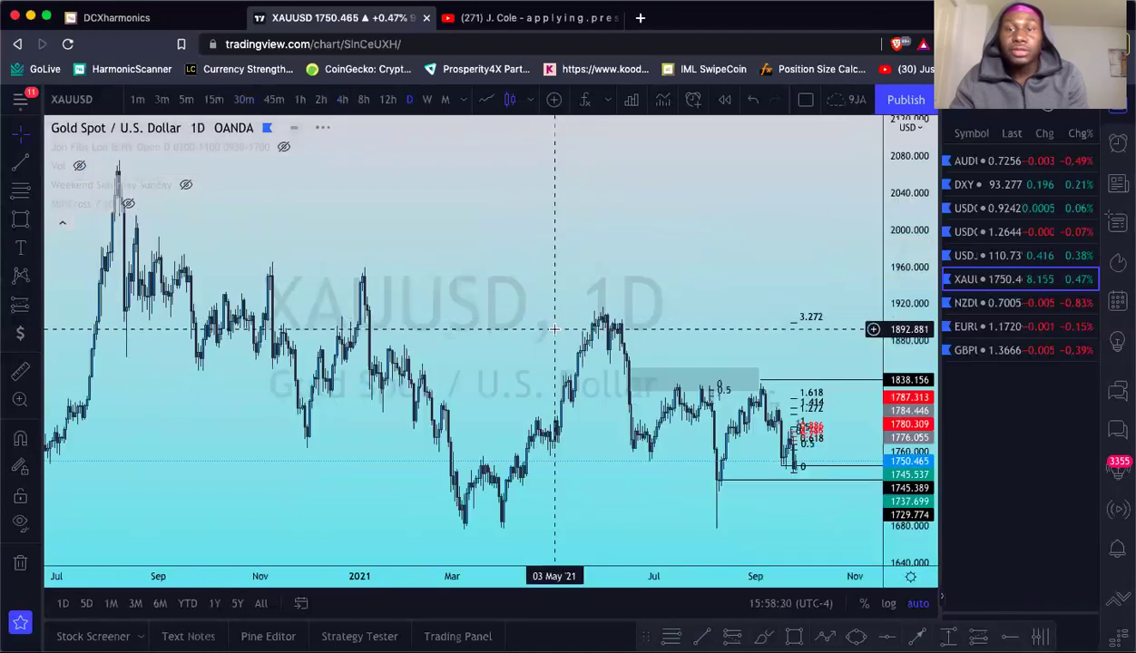
pyautogui.scroll(3, 555, 330)
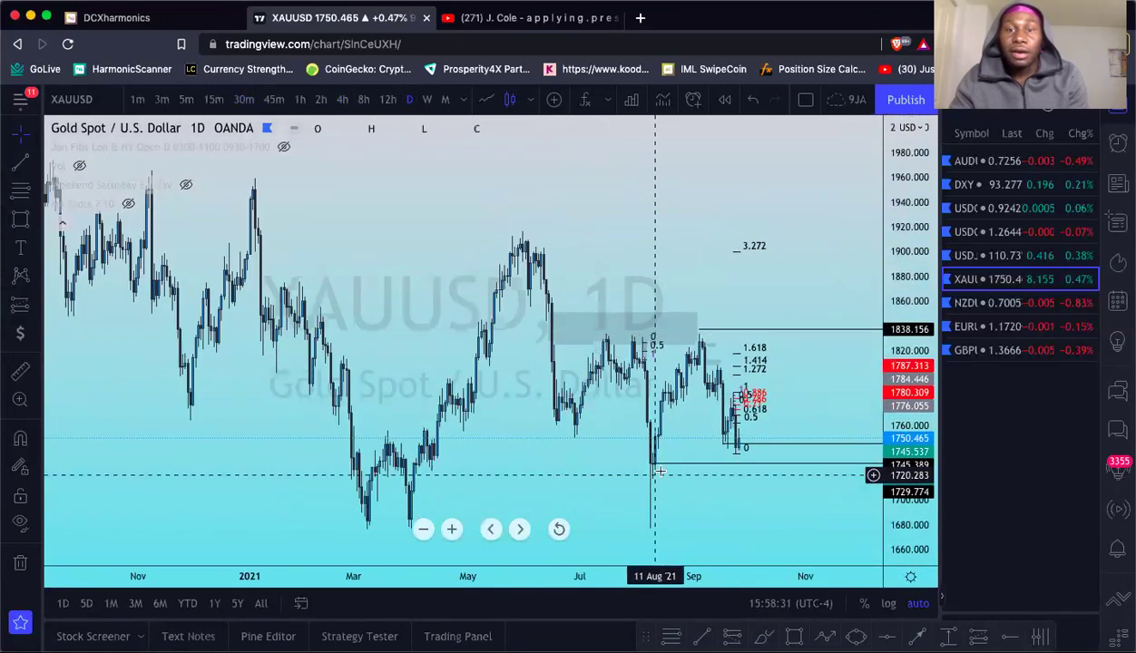
pyautogui.scroll(2, 626, 529)
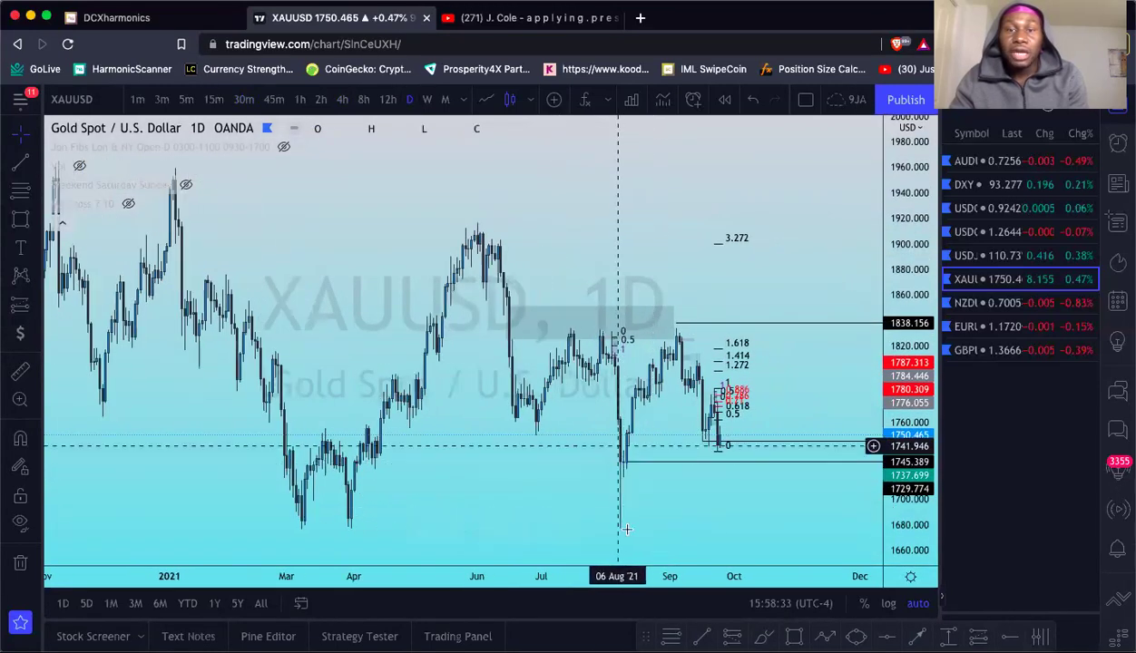
pyautogui.scroll(-5, 520, 530)
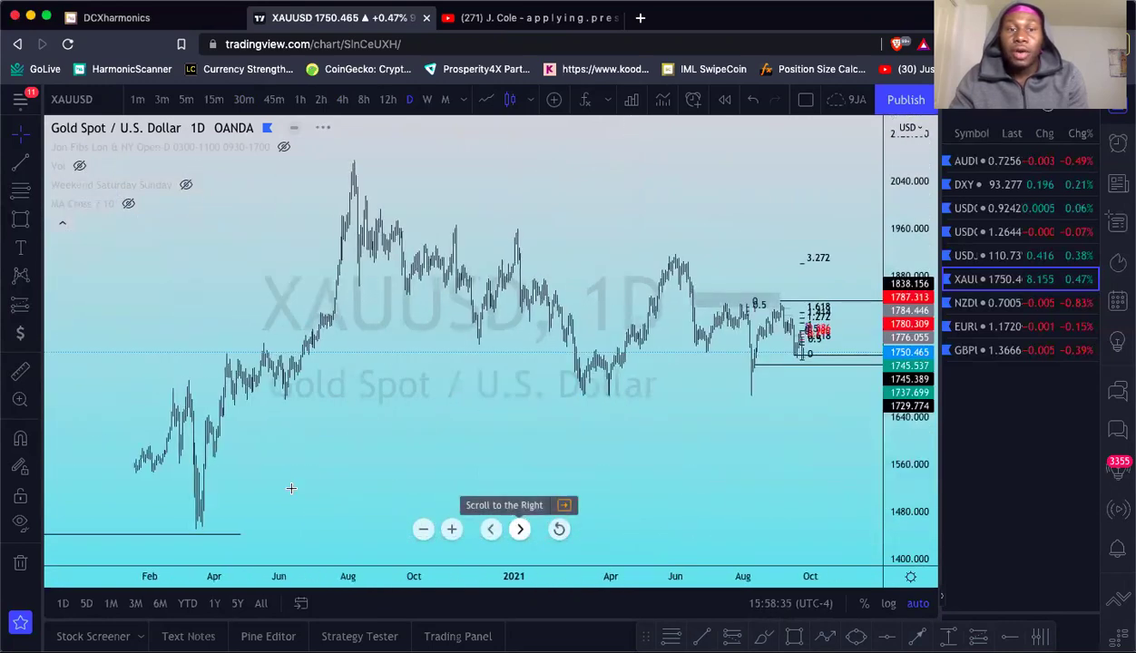
pyautogui.hscroll(-8, 291, 489)
pyautogui.scroll(3, 269, 494)
pyautogui.hscroll(10, 356, 448)
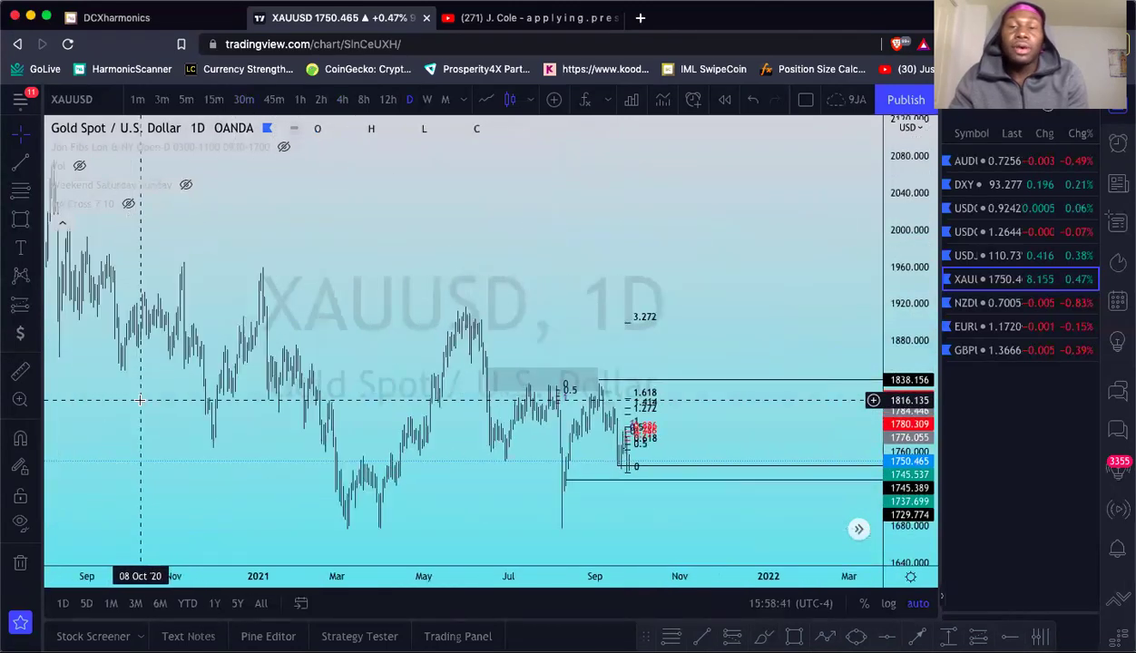
pyautogui.scroll(5, 140, 400)
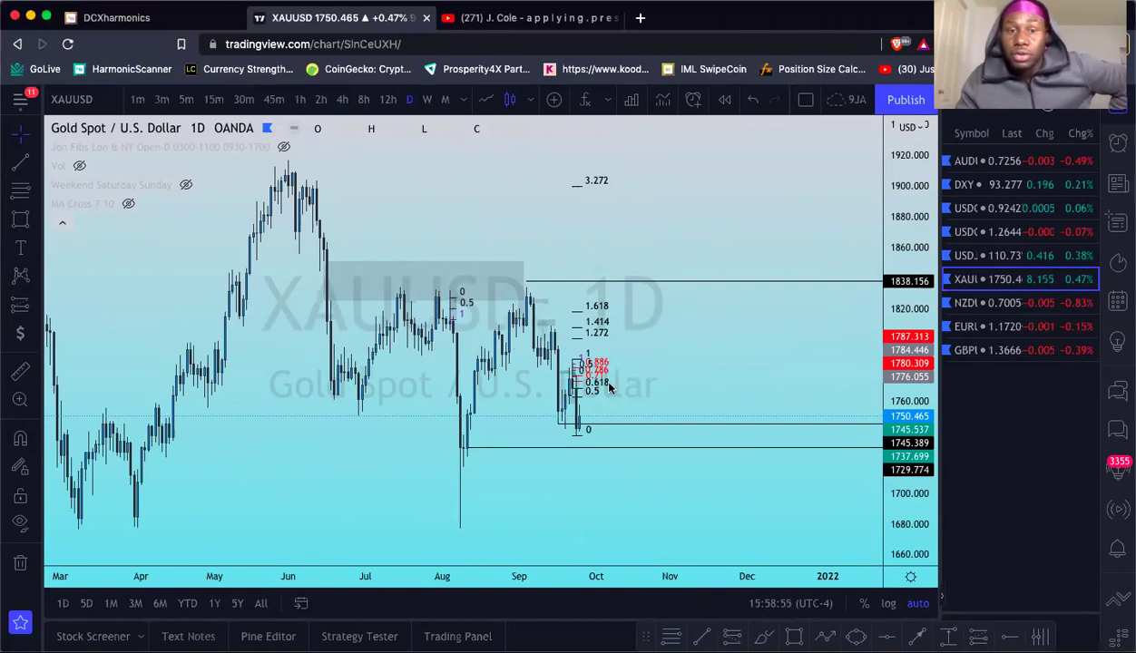
pyautogui.scroll(2, 610, 389)
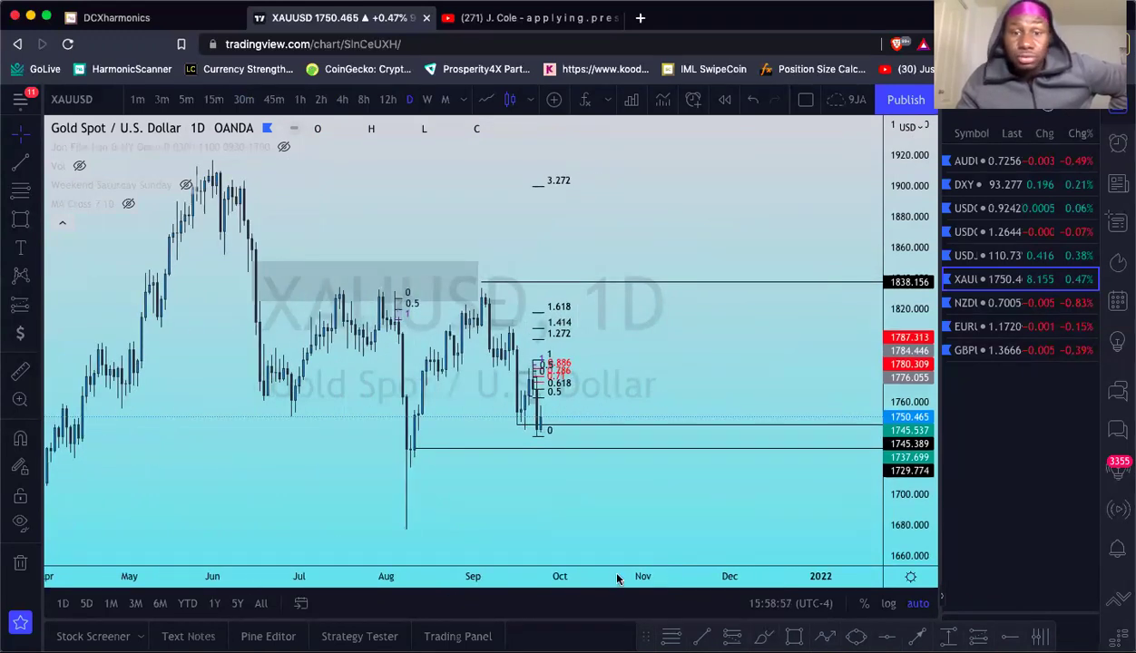
# Step: Open USDCAD on the 4-hour timeframe and examine the upper grey zone and the planned short positions
pyautogui.click(1011, 234)
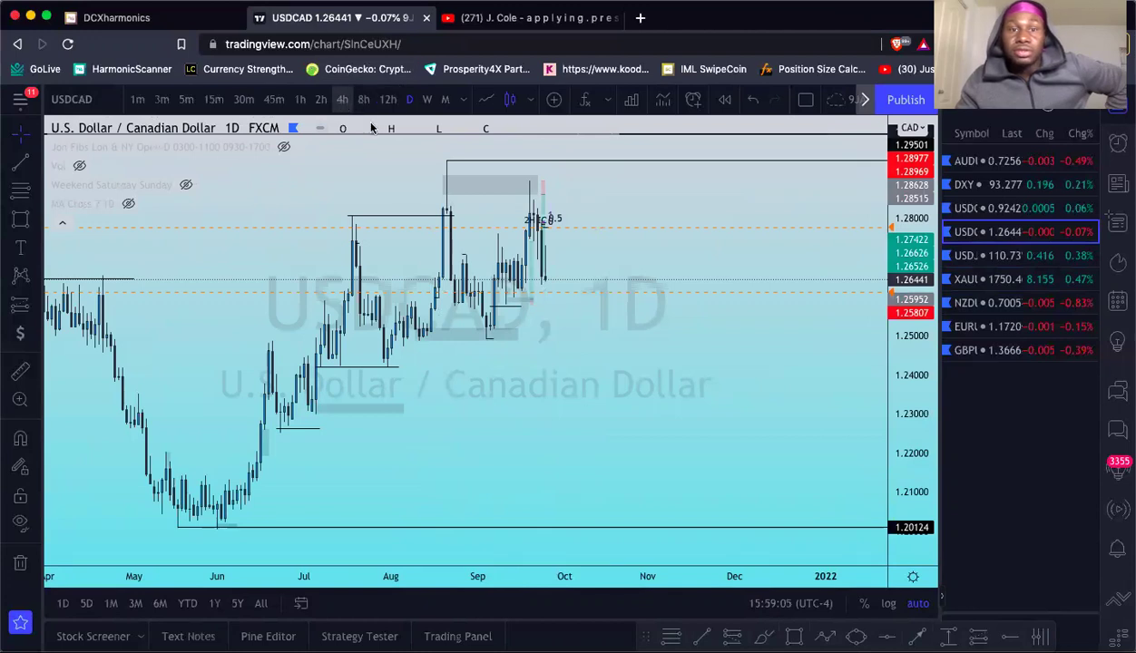
pyautogui.click(342, 99)
pyautogui.scroll(-3, 604, 259)
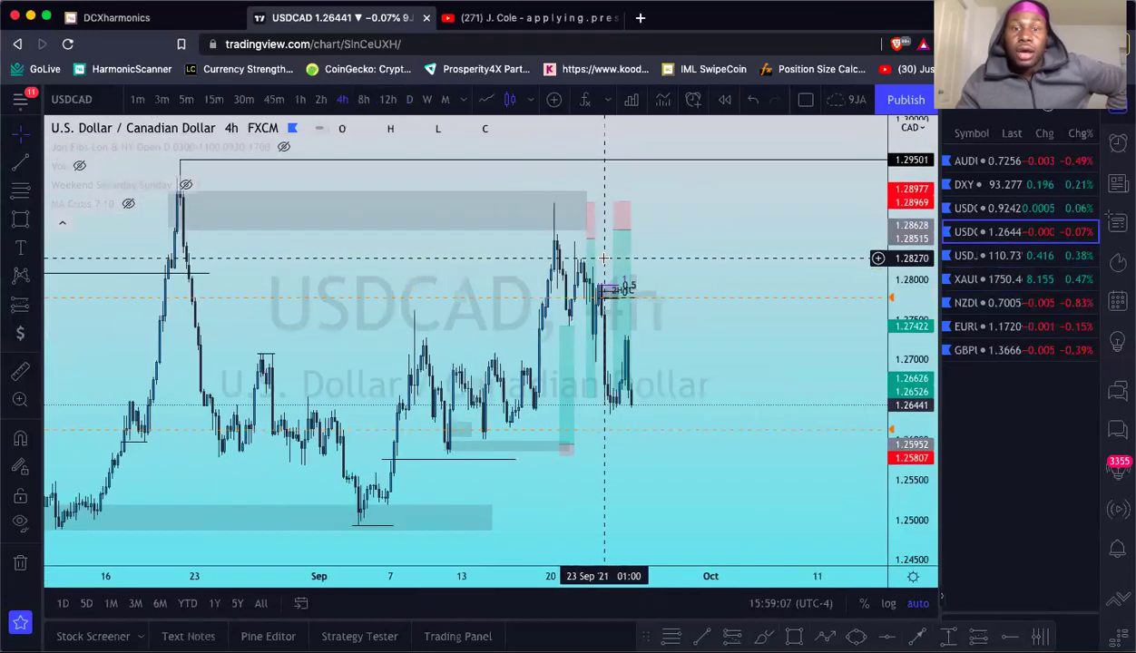
pyautogui.scroll(-2, 603, 259)
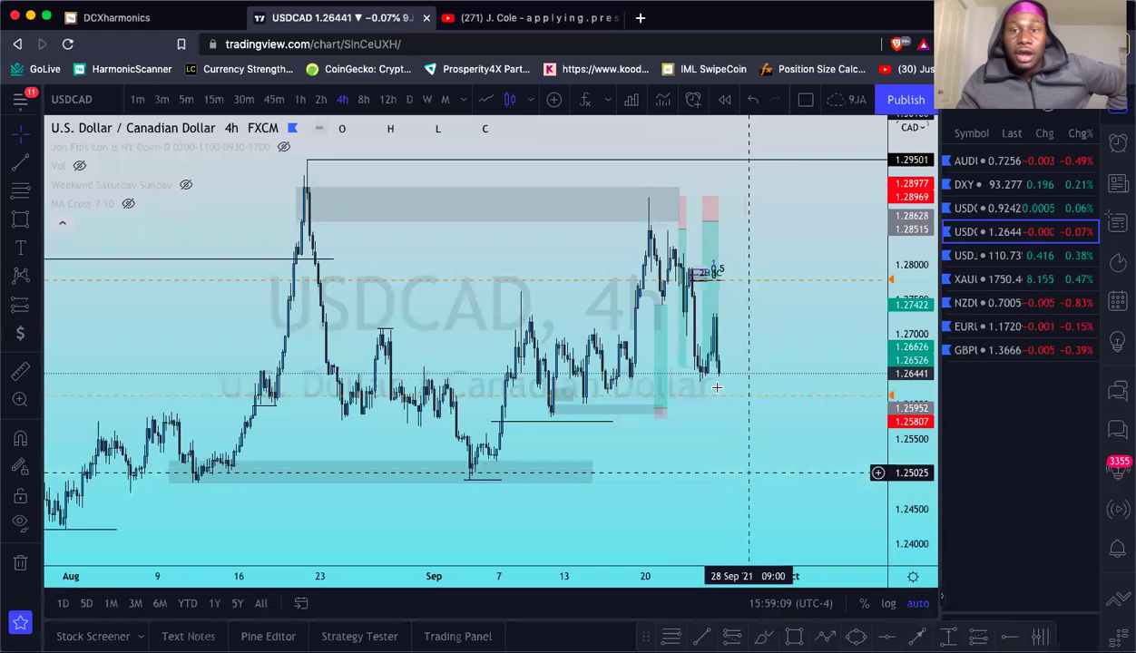
pyautogui.scroll(3, 717, 387)
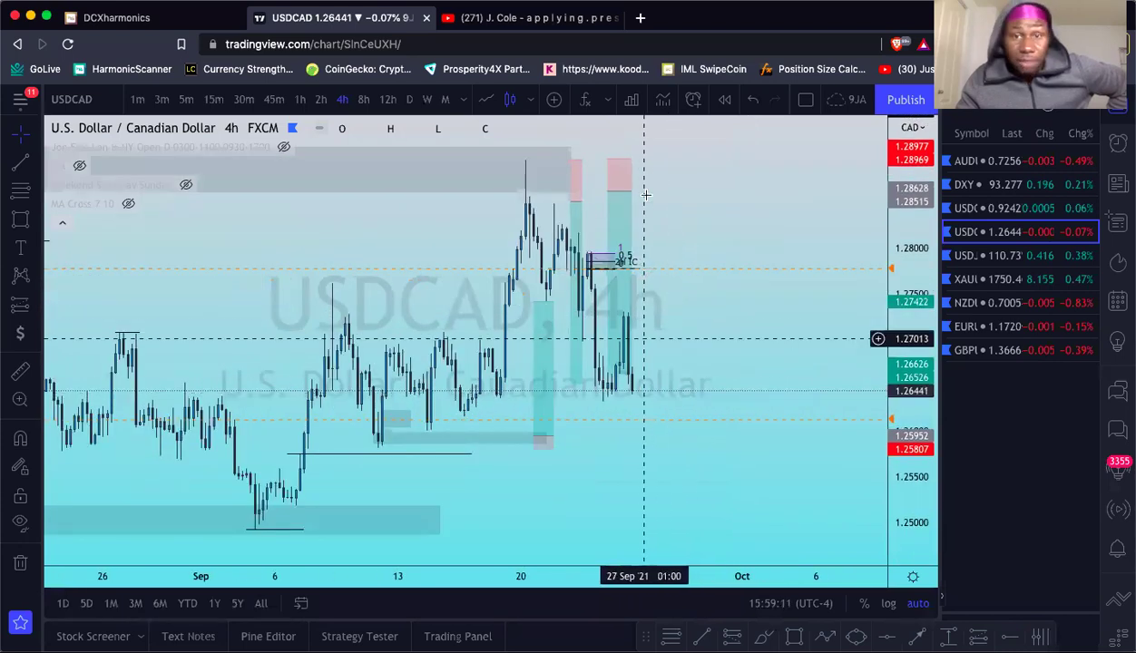
# Step: Switch USDCAD to the 2-hour timeframe and examine the planned long position and grey zone near 1.25952
pyautogui.click(320, 100)
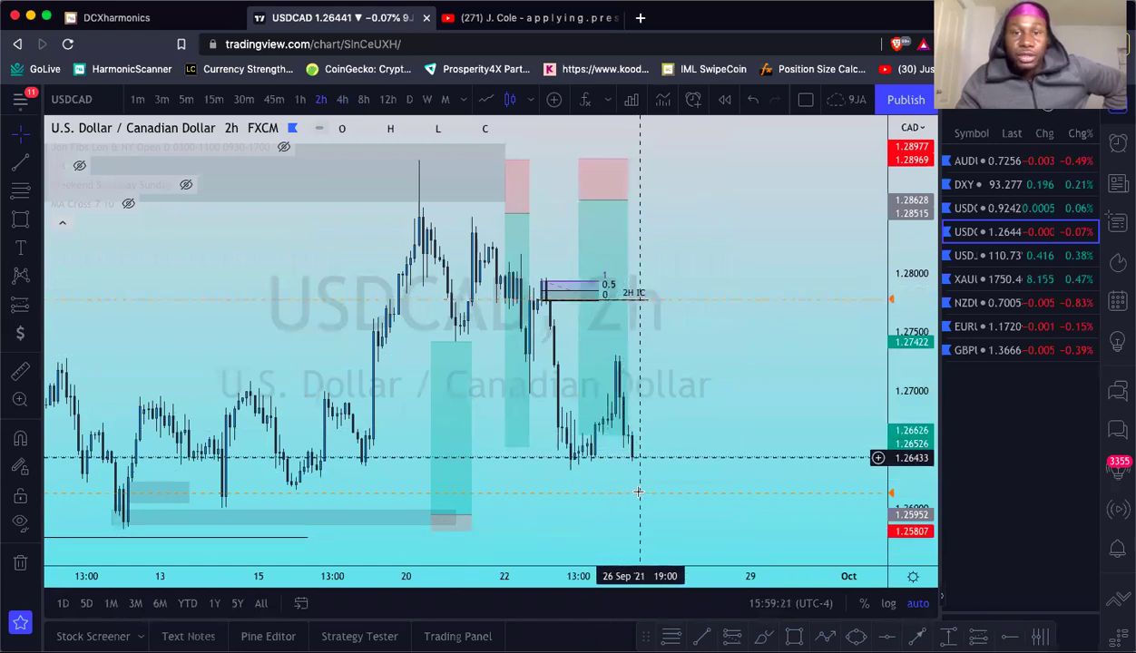
pyautogui.scroll(-5, 631, 522)
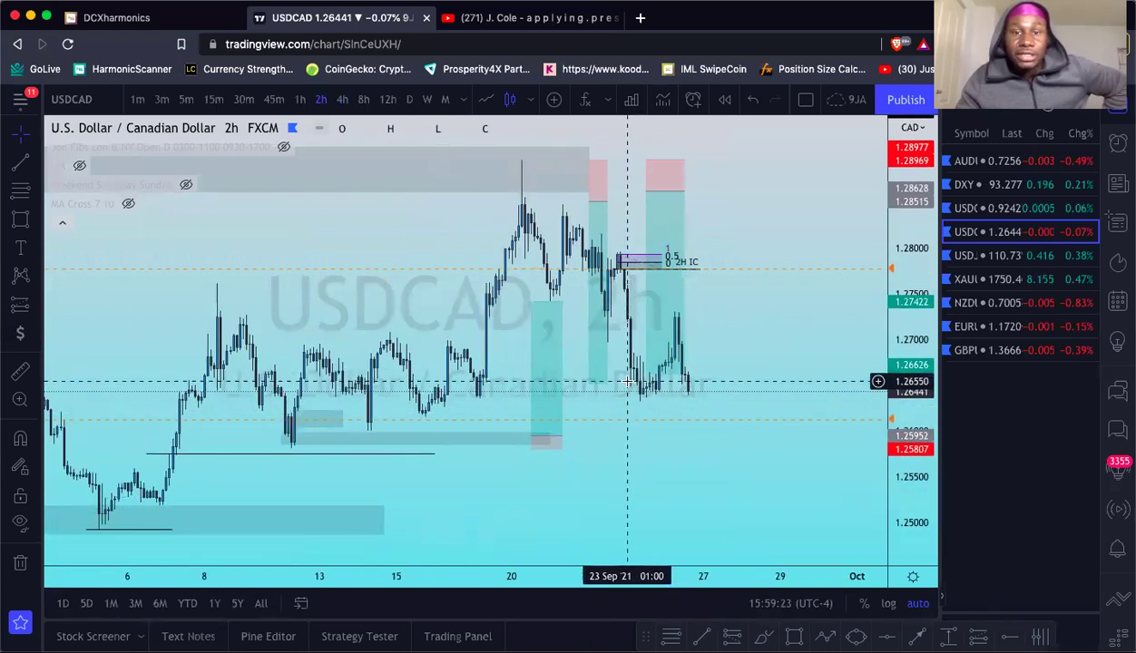
pyautogui.hscroll(-5, 627, 382)
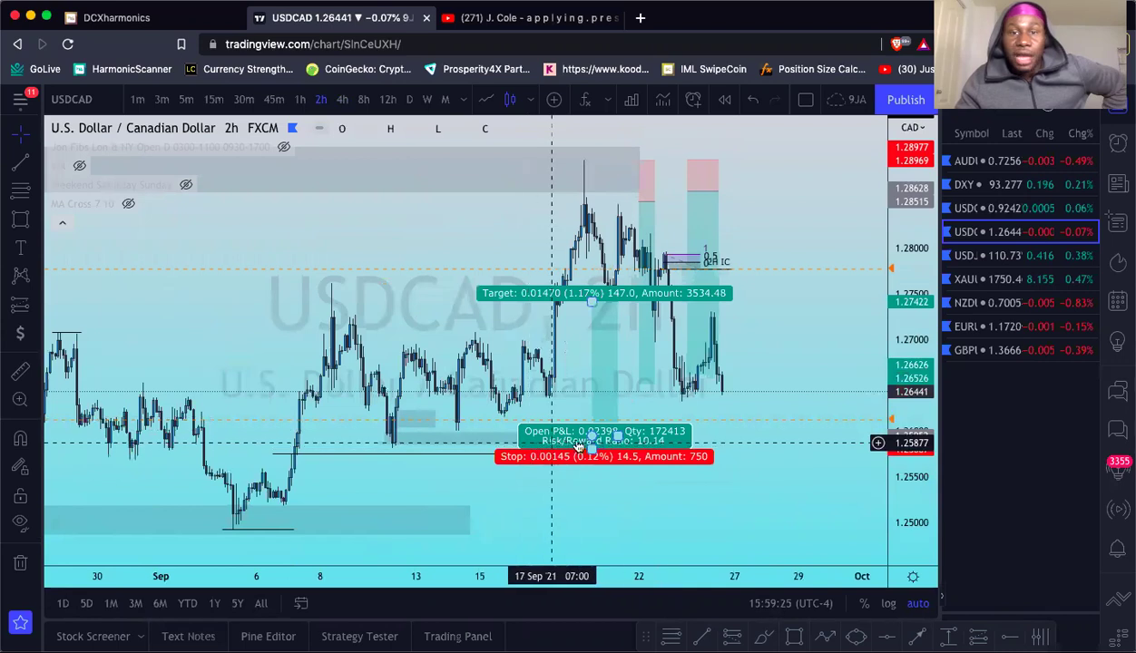
pyautogui.hscroll(-5, 603, 439)
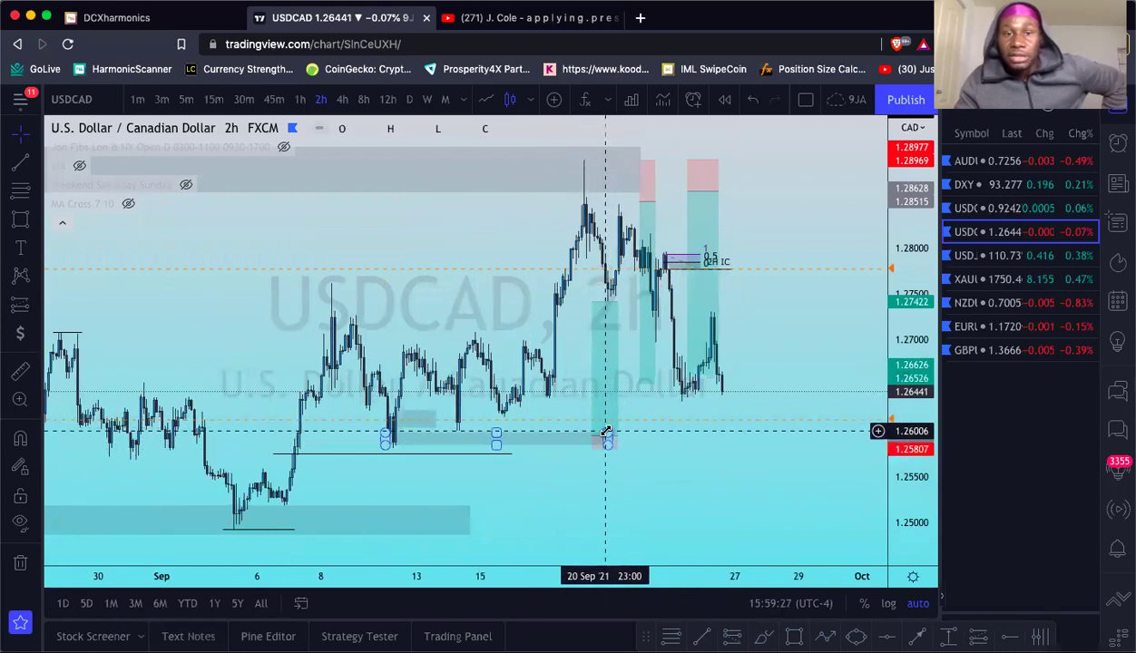
pyautogui.hscroll(5, 608, 442)
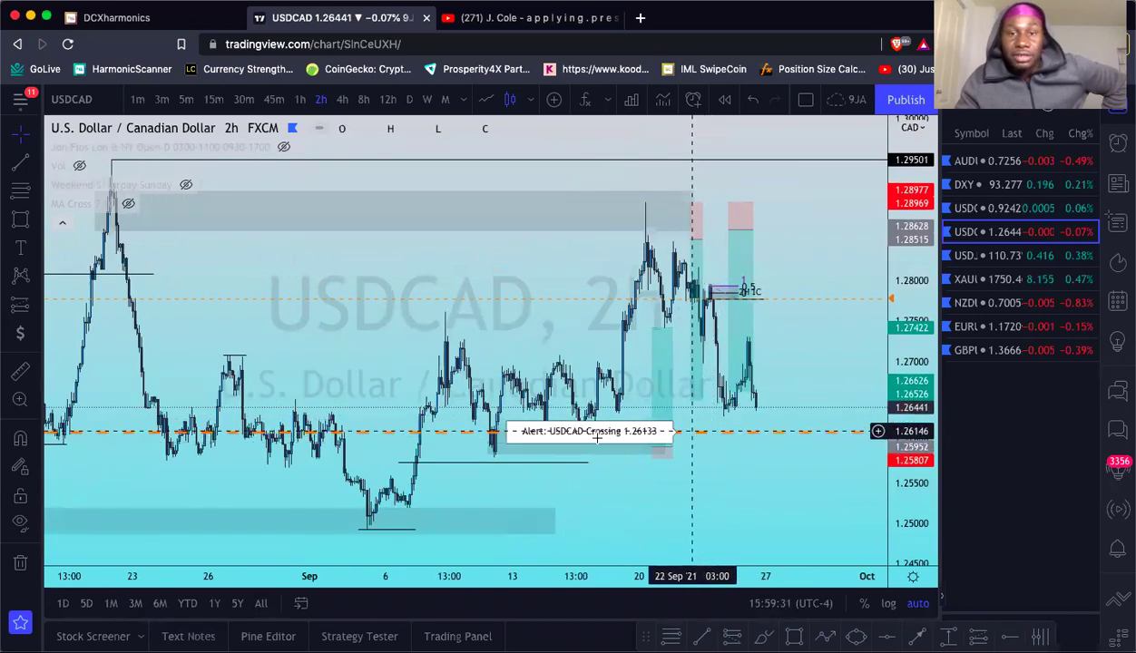
pyautogui.click(650, 445)
pyautogui.scroll(-5, 690, 439)
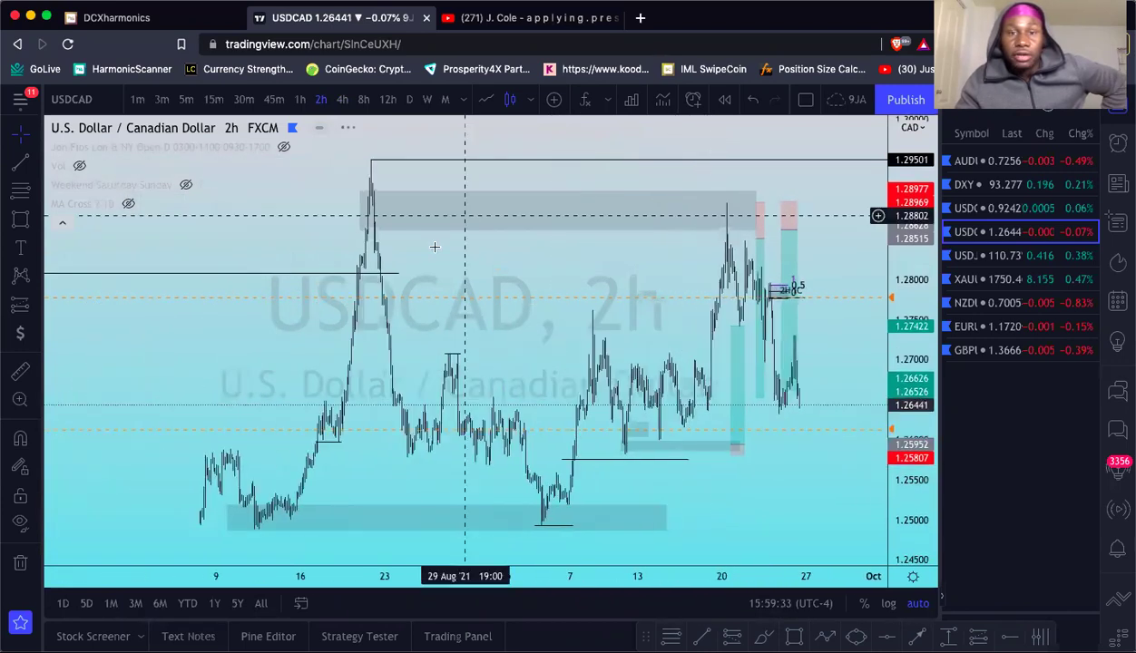
# Step: Return USDCAD to the 4-hour timeframe and examine the lower grey zone near 1.25000 and the July to September swing lows
pyautogui.click(342, 99)
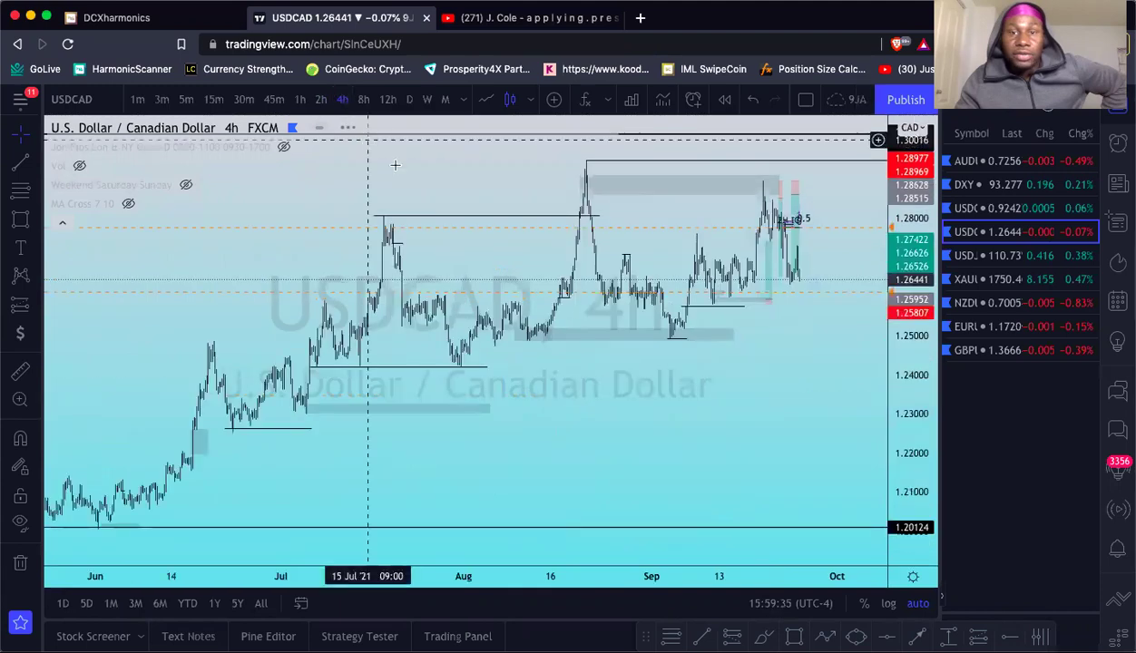
pyautogui.scroll(2, 396, 165)
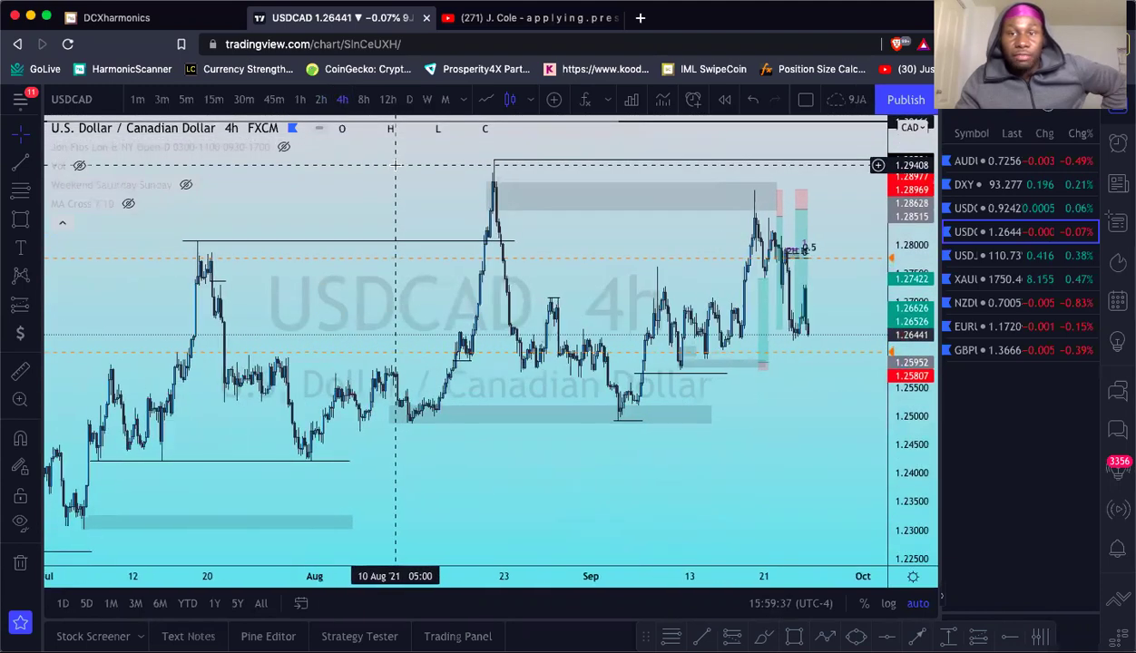
pyautogui.scroll(-2, 395, 166)
pyautogui.scroll(1, 728, 283)
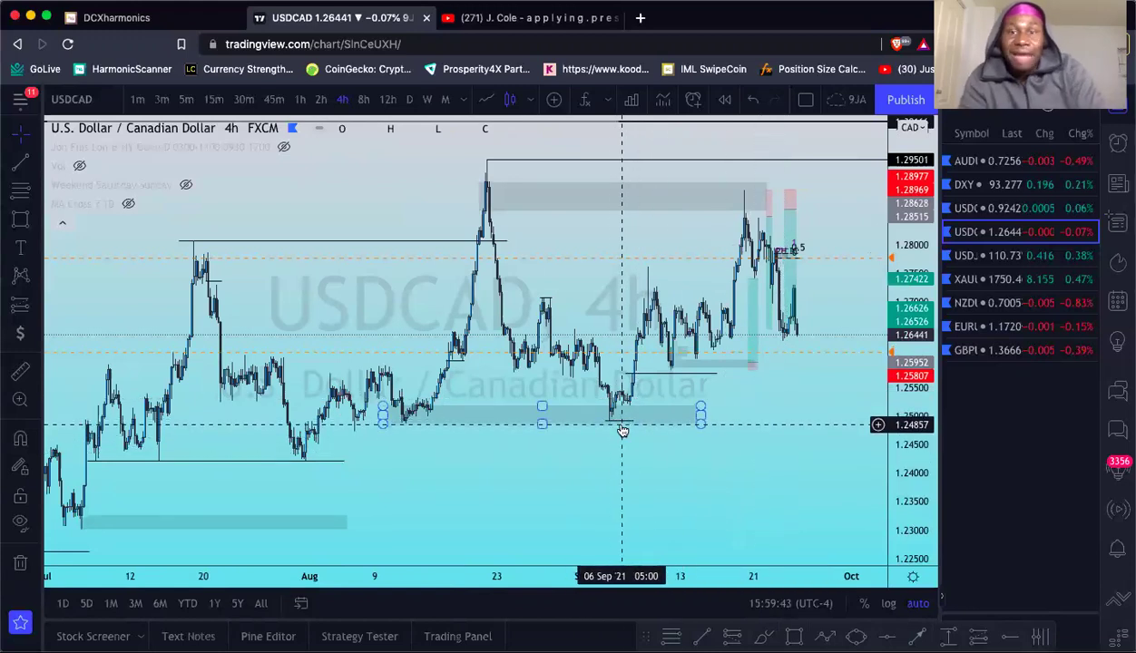
pyautogui.scroll(3, 622, 430)
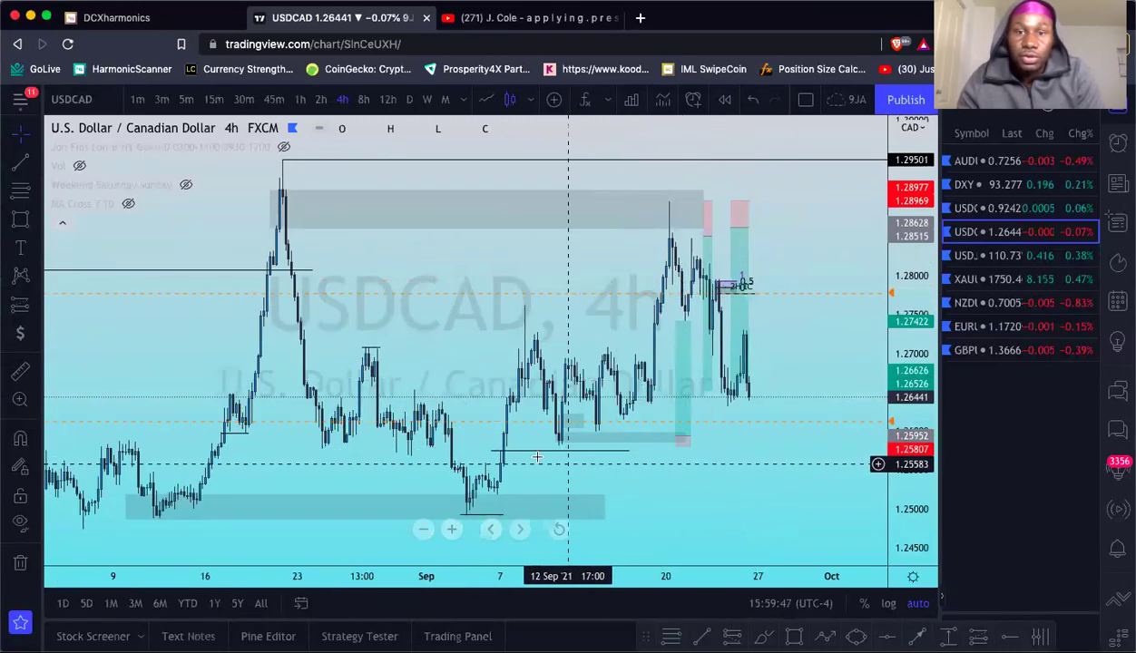
pyautogui.scroll(-2, 584, 446)
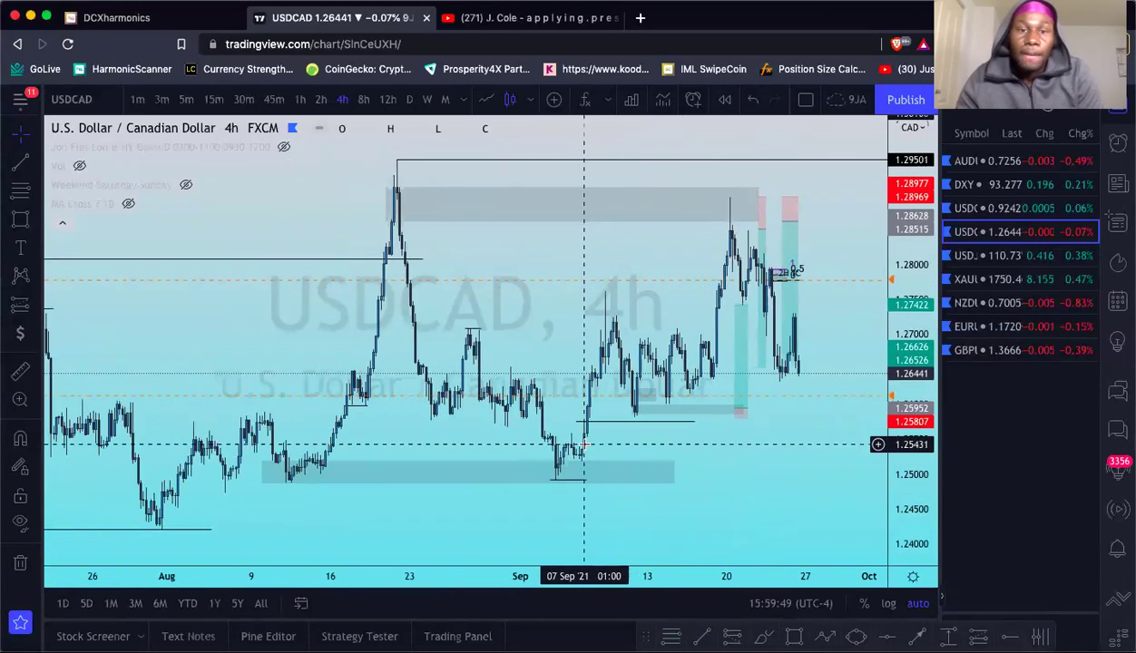
pyautogui.hscroll(-5, 391, 490)
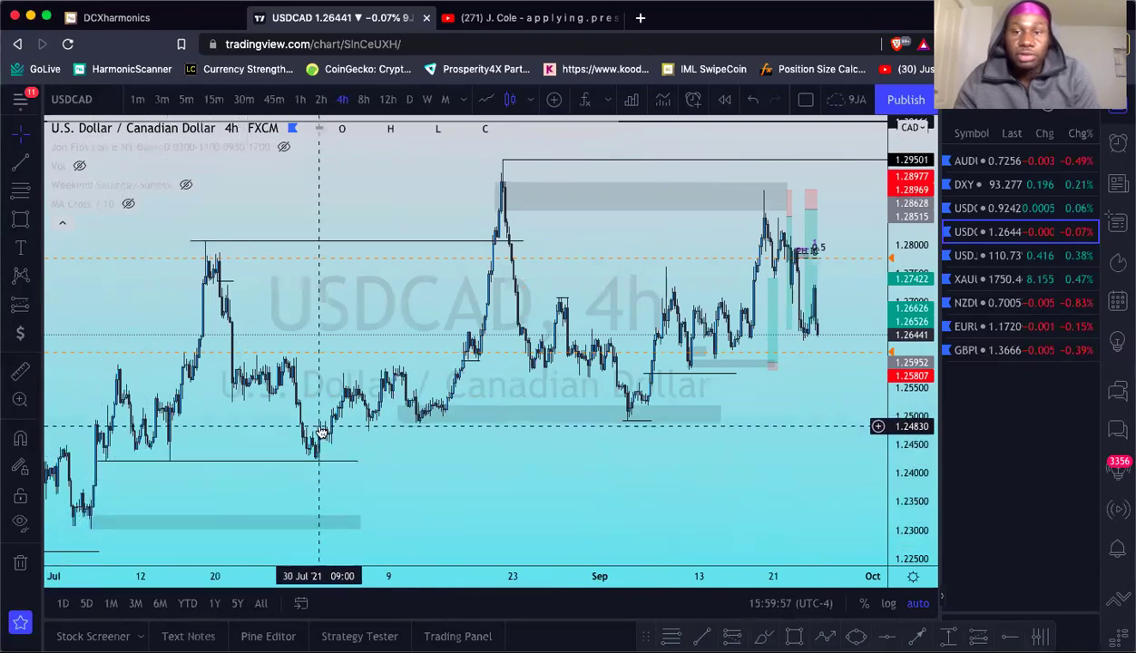
pyautogui.hscroll(3, 329, 423)
pyautogui.scroll(3, 520, 284)
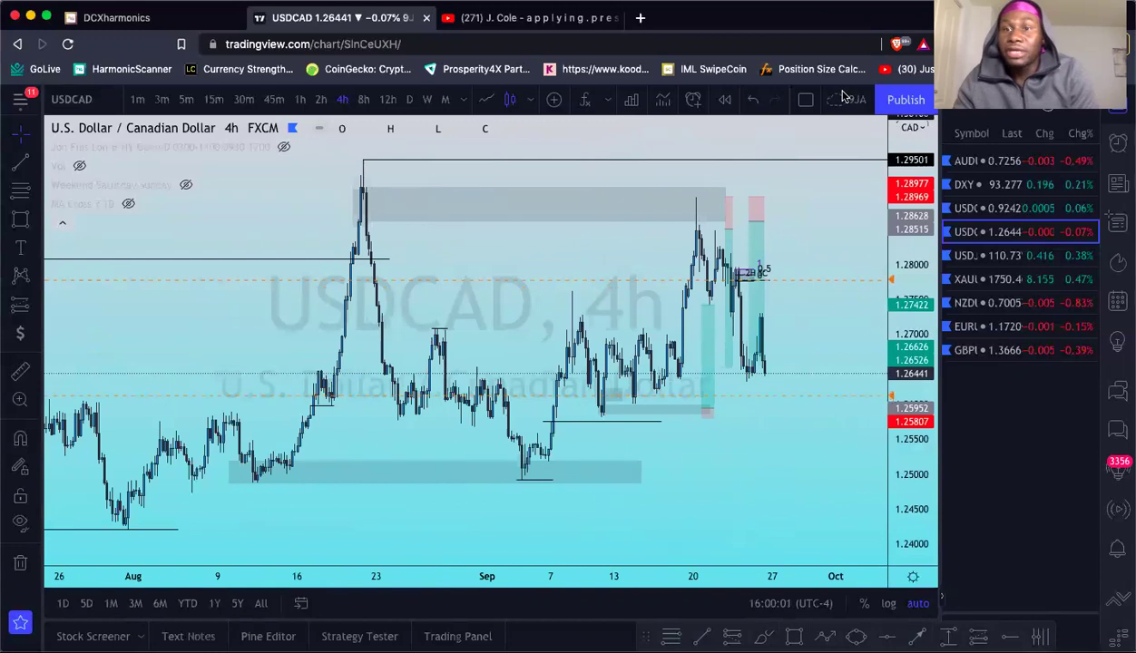
# Step: Switch to the Green list watchlist, open GBPJPY on the 4-hour timeframe and examine the planned long positions and grey zones
pyautogui.click(989, 112)
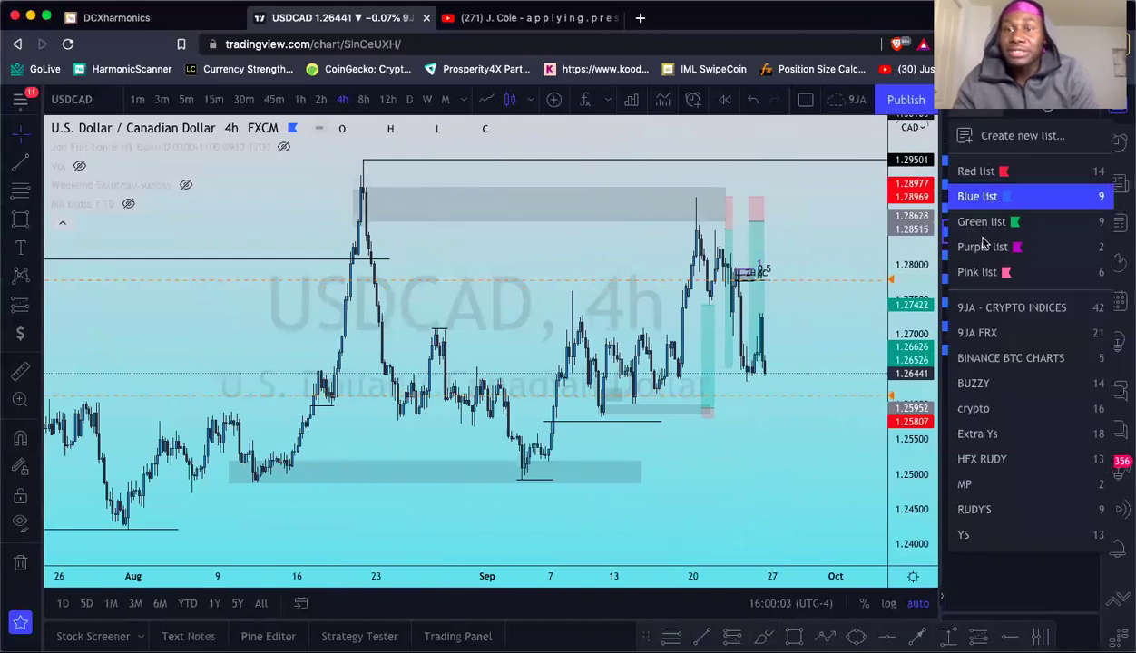
pyautogui.click(966, 221)
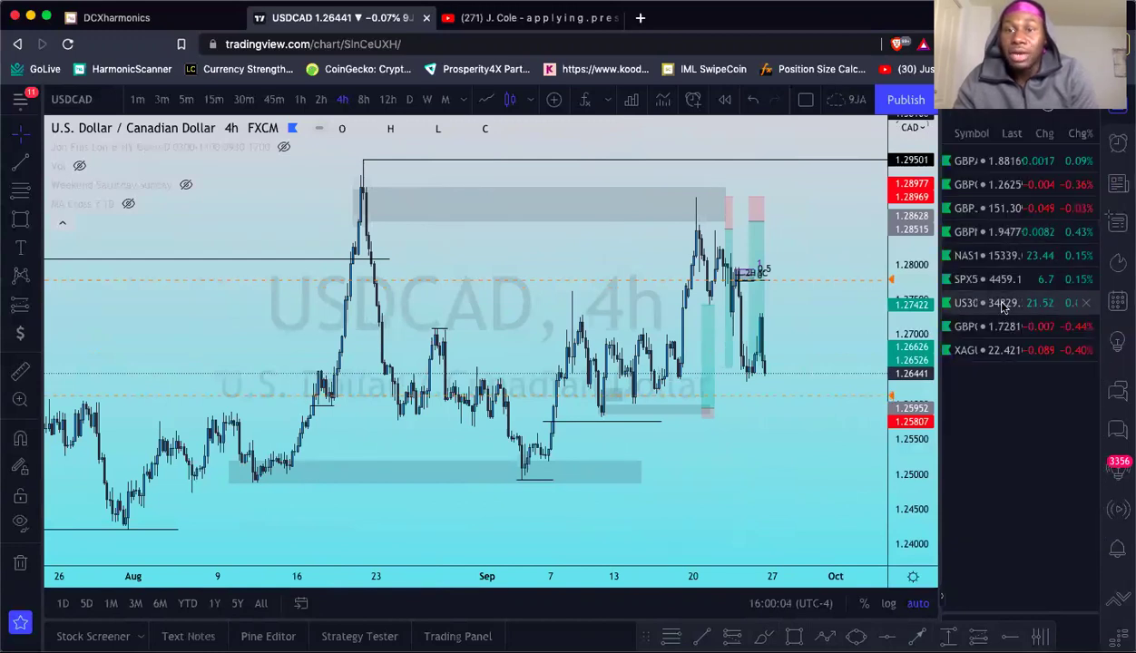
pyautogui.click(984, 208)
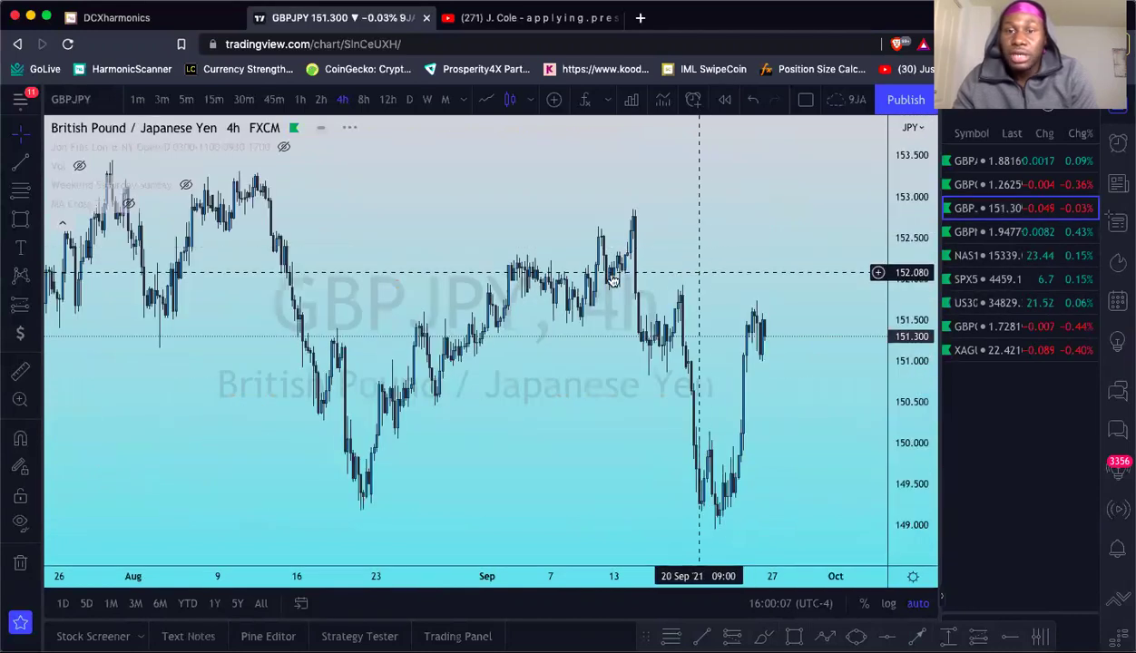
pyautogui.scroll(5, 614, 280)
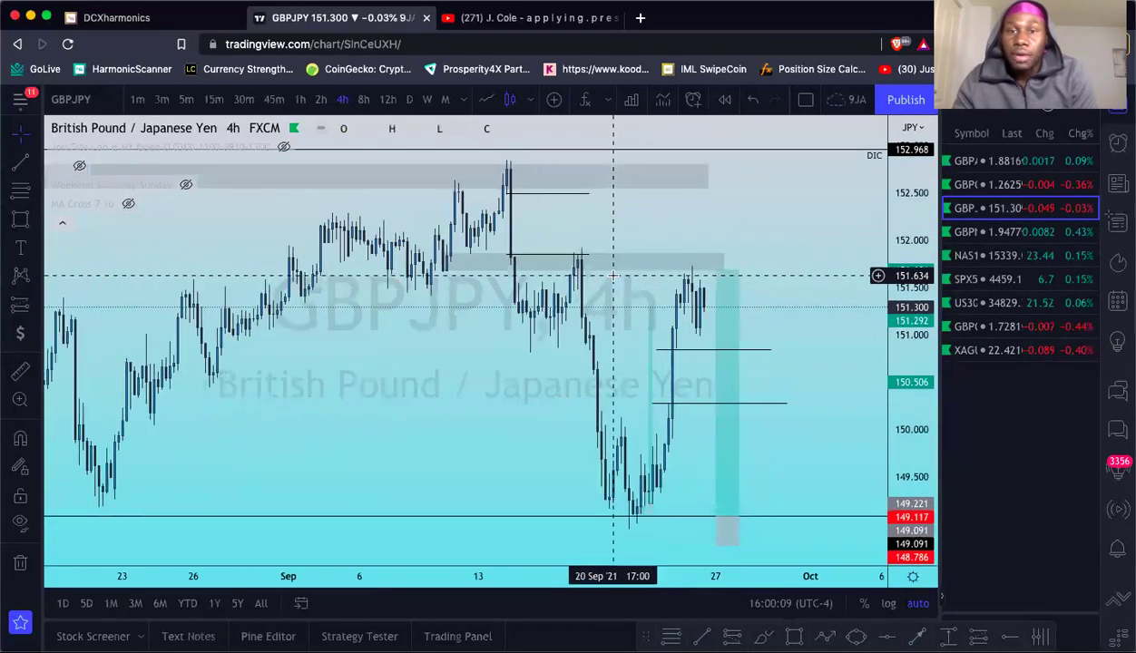
pyautogui.hscroll(3, 613, 275)
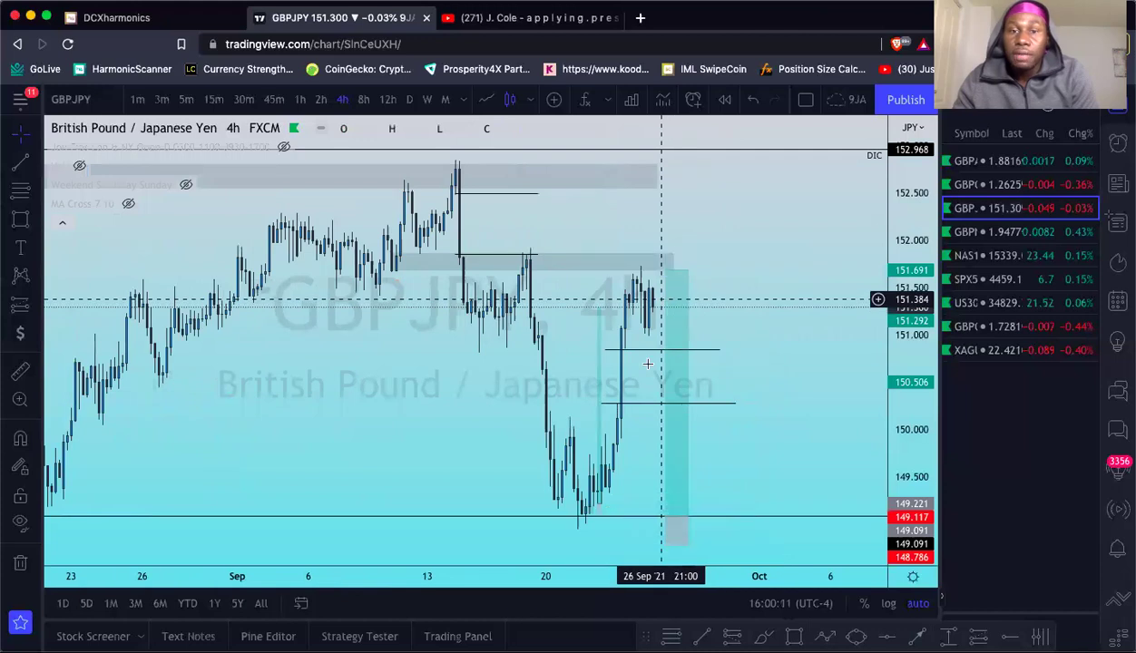
pyautogui.hscroll(-3, 635, 401)
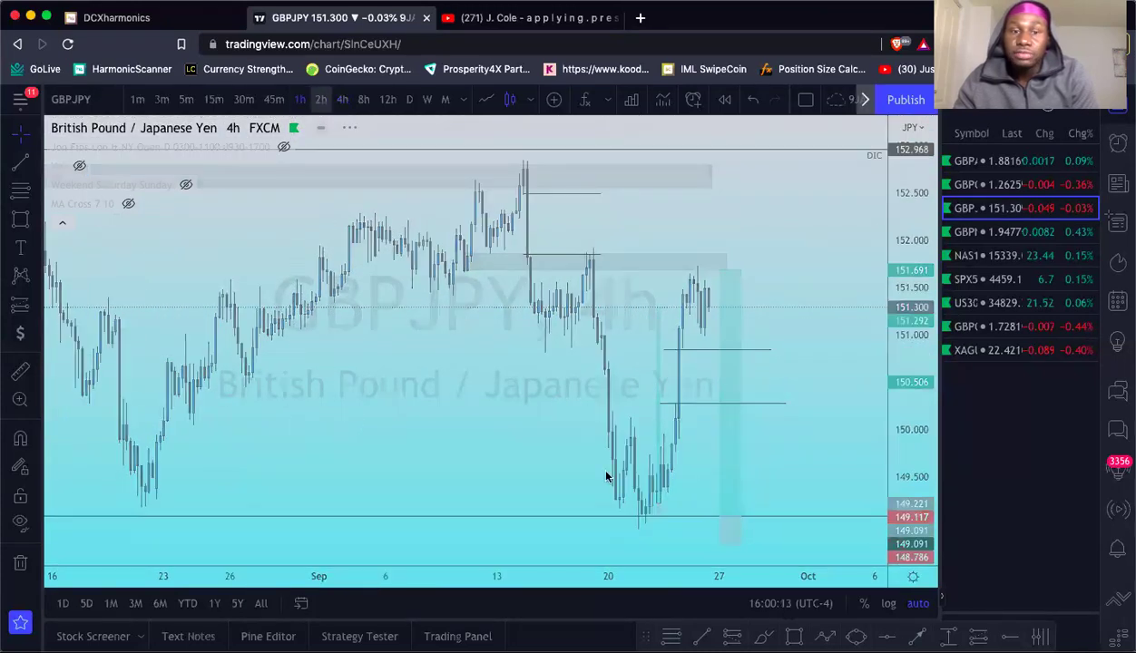
# Step: Switch GBPJPY to the 1-hour timeframe and examine the planned long positions and the two horizontal lines above 150.000
pyautogui.click(301, 99)
pyautogui.scroll(-3, 697, 381)
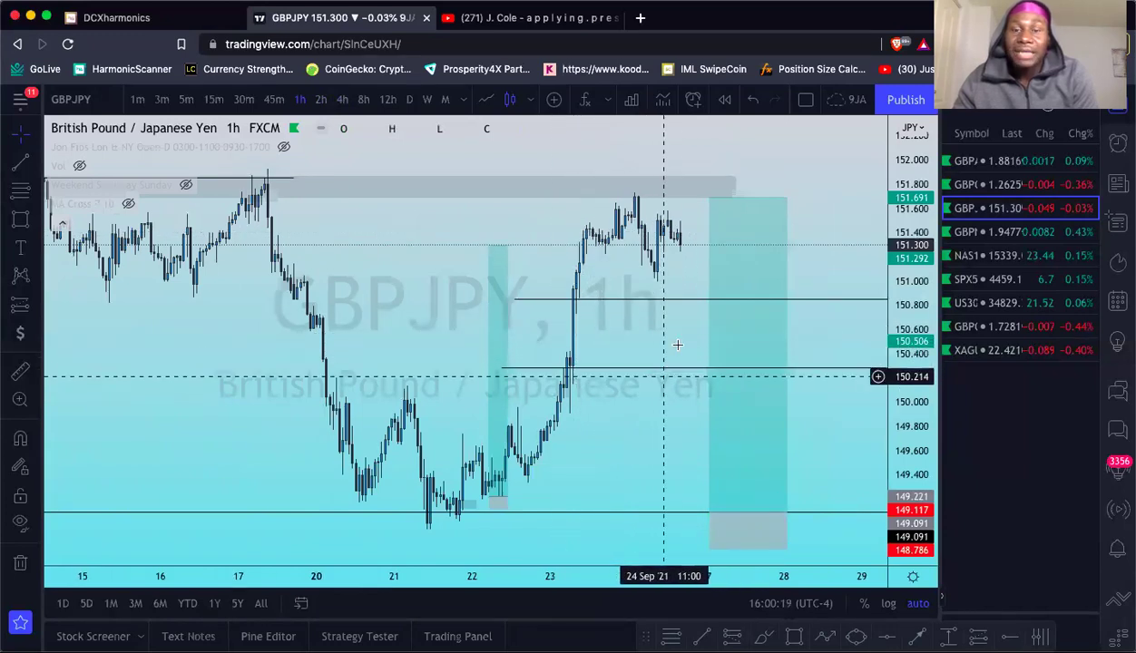
pyautogui.scroll(-2, 696, 279)
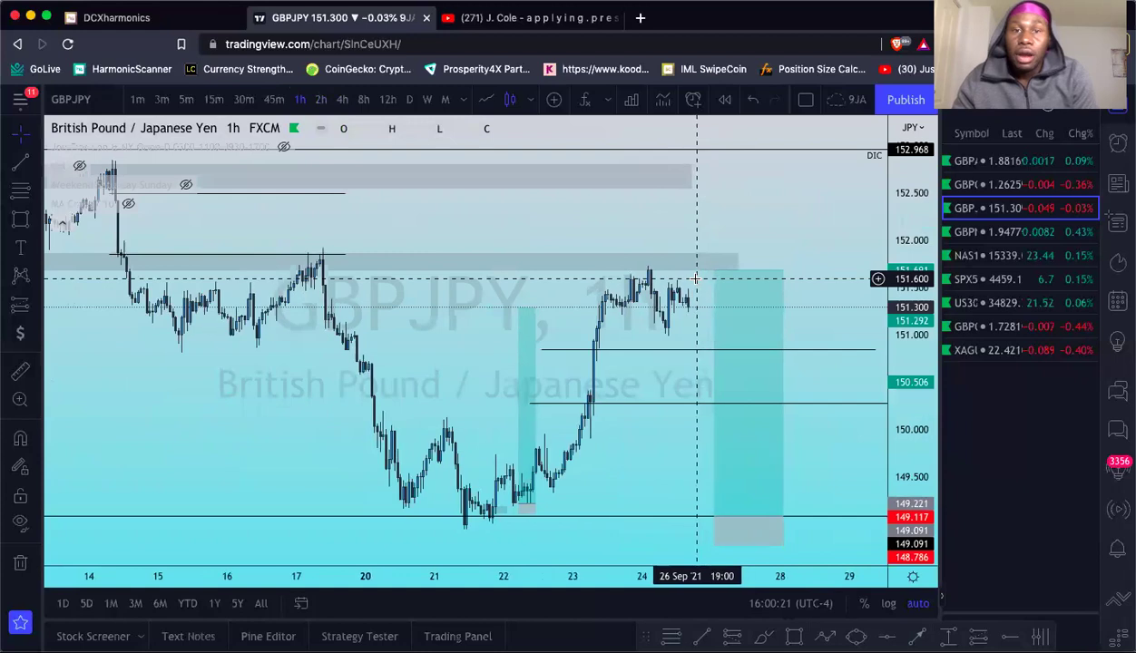
pyautogui.scroll(-2, 664, 265)
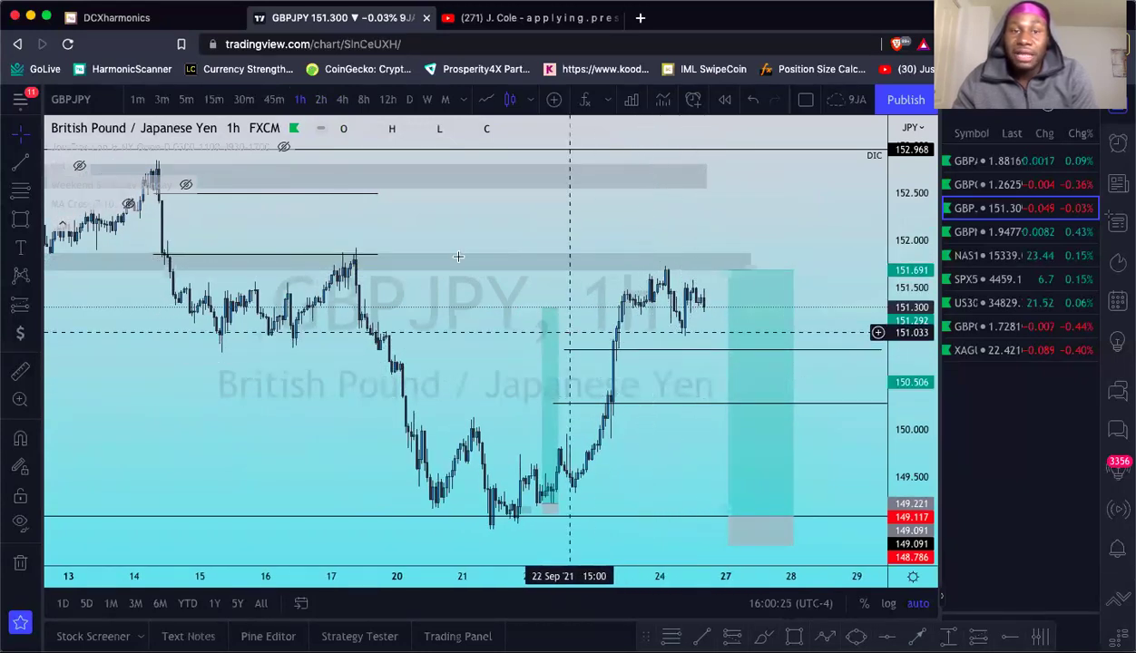
# Step: Return GBPJPY to the 4-hour timeframe and examine the upper grey zone and the 152.968 line
pyautogui.click(343, 101)
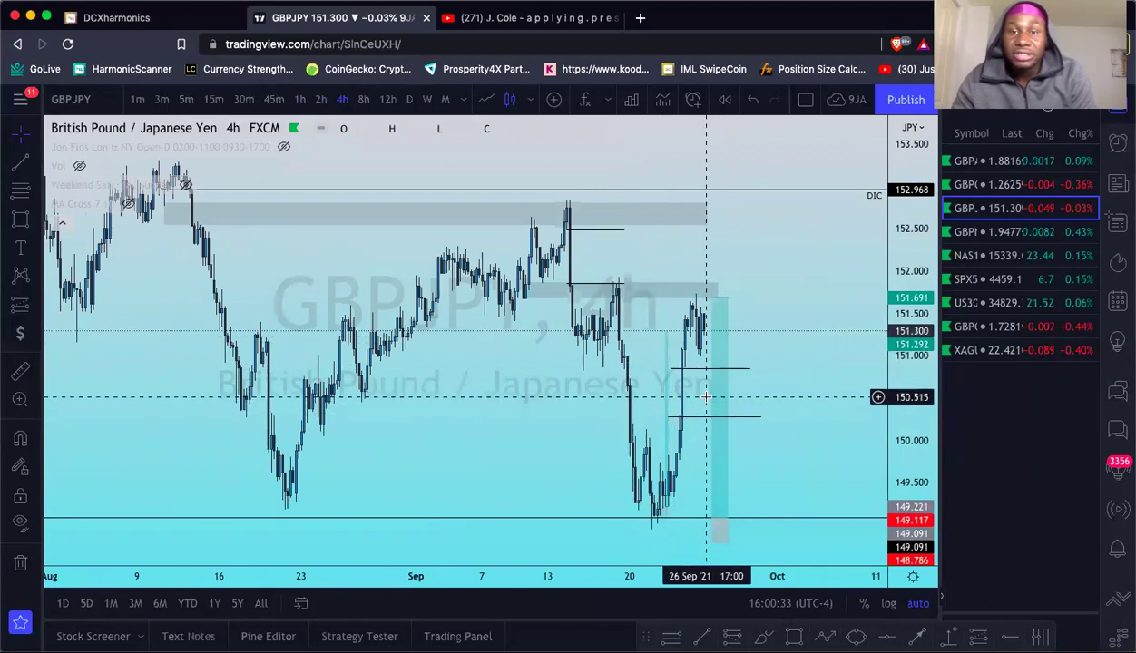
pyautogui.click(736, 375)
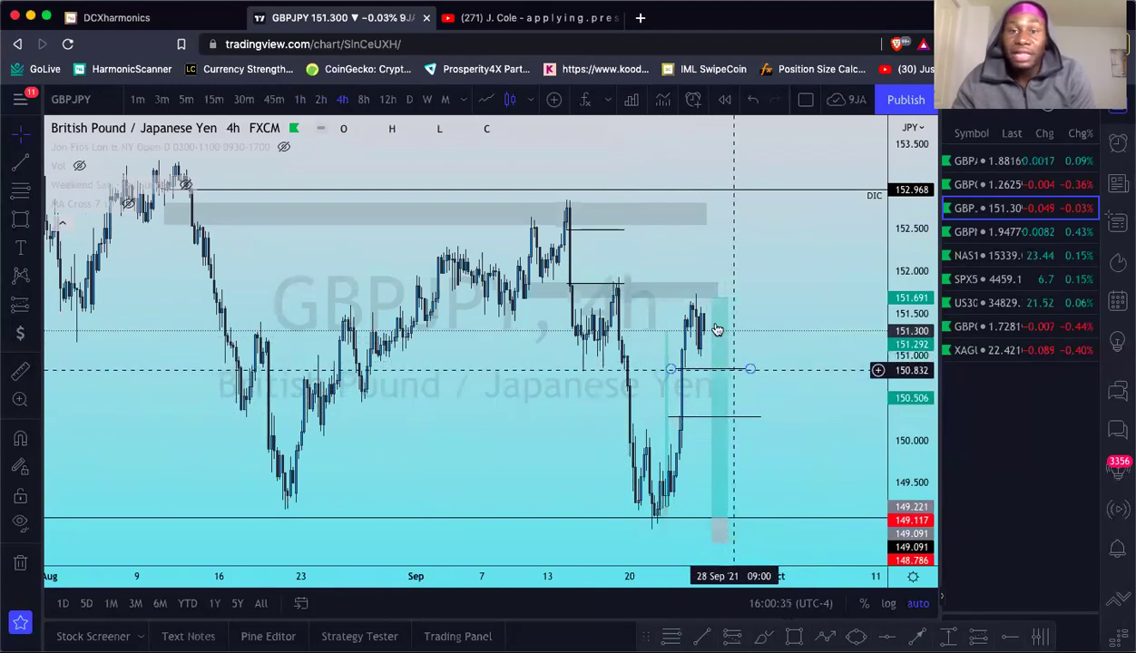
pyautogui.click(566, 225)
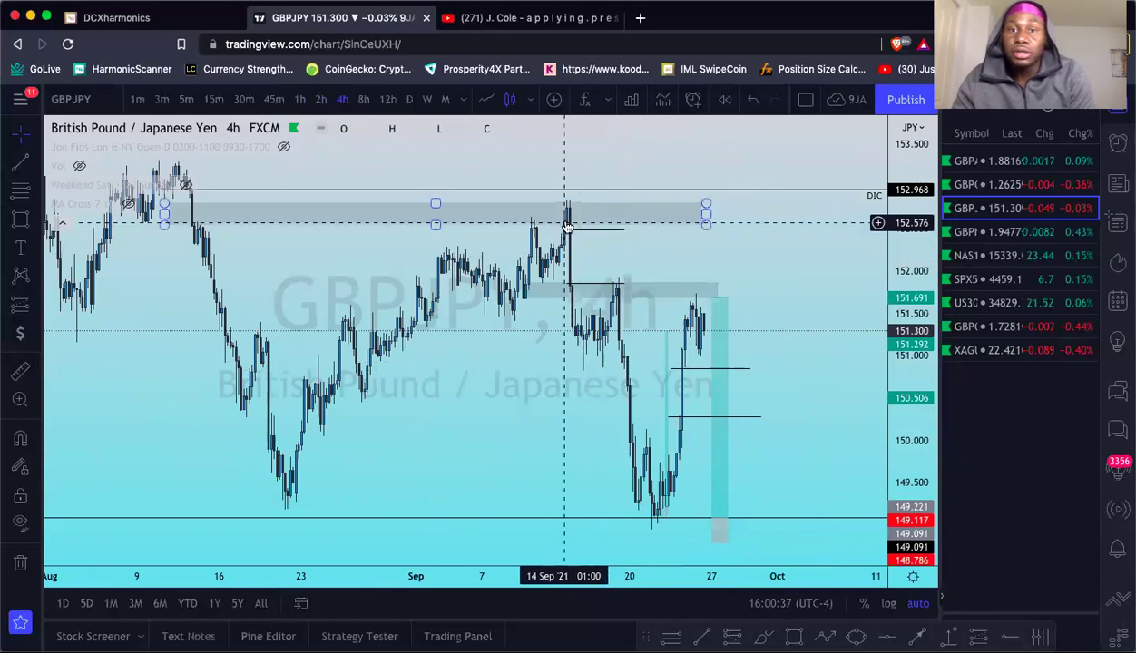
pyautogui.click(574, 195)
pyautogui.scroll(-2, 576, 201)
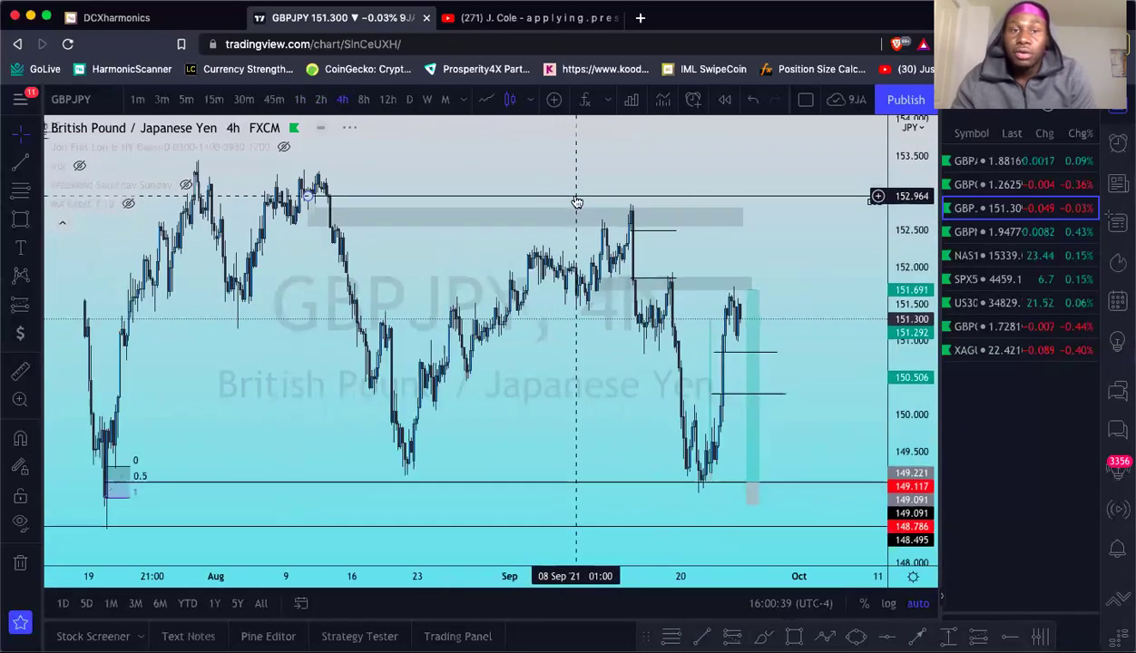
pyautogui.scroll(-2, 577, 202)
# Step: Switch GBPJPY to the daily timeframe and examine the price structure between the 152.968 line and the lower support lines
pyautogui.click(409, 99)
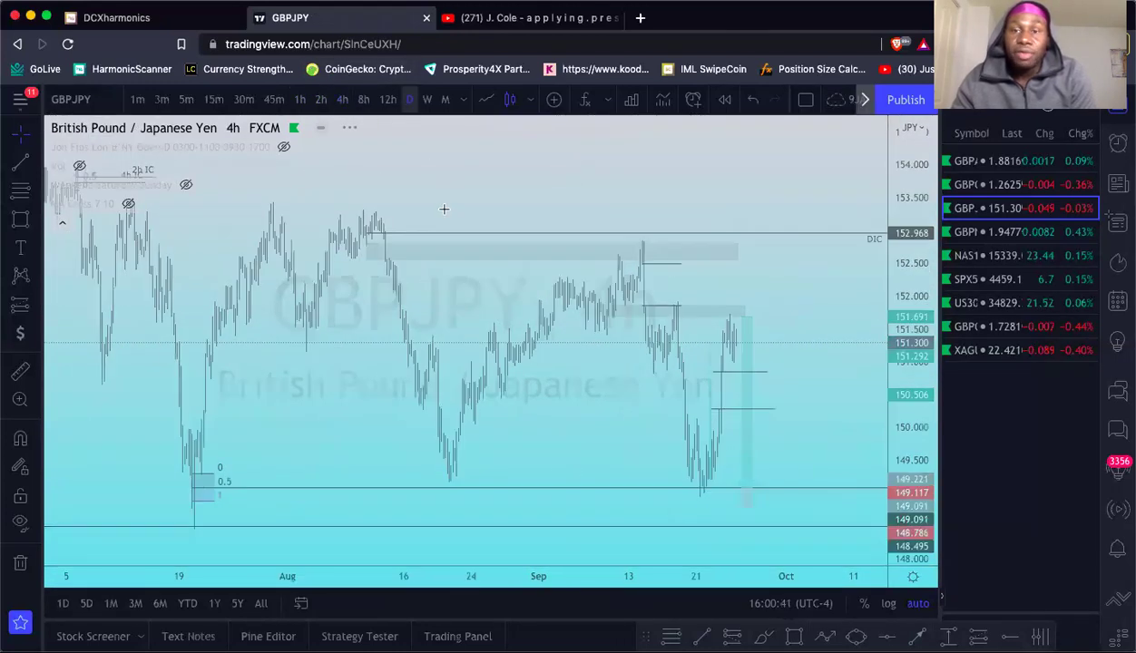
pyautogui.scroll(4, 451, 219)
pyautogui.scroll(3, 451, 219)
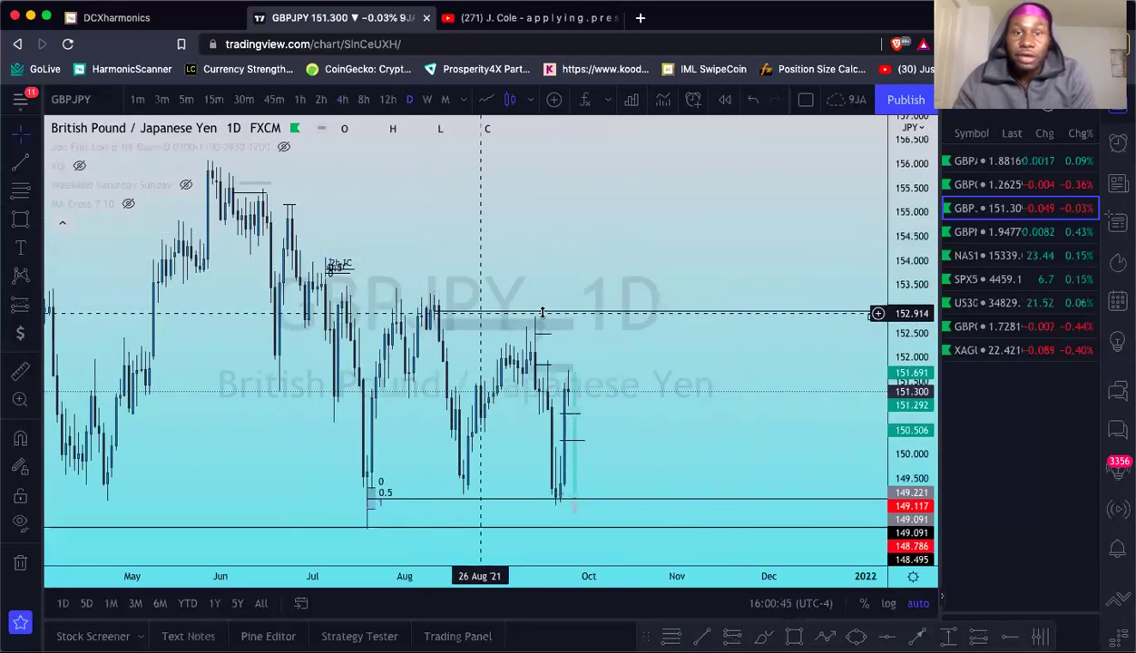
pyautogui.click(573, 498)
pyautogui.click(579, 336)
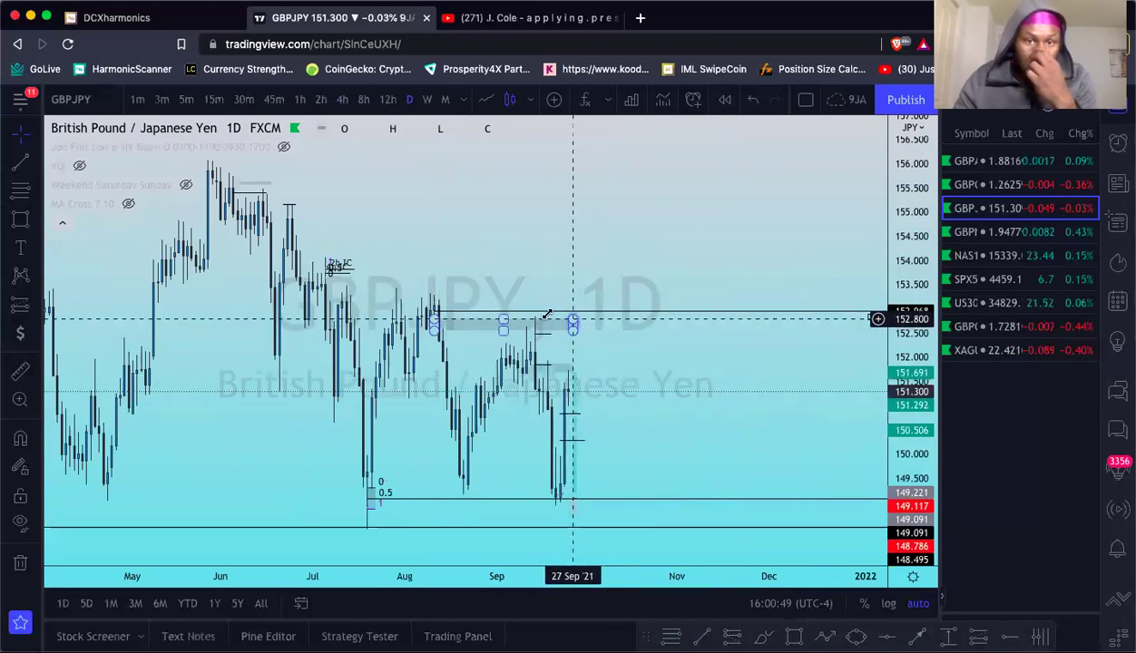
pyautogui.scroll(-5, 615, 317)
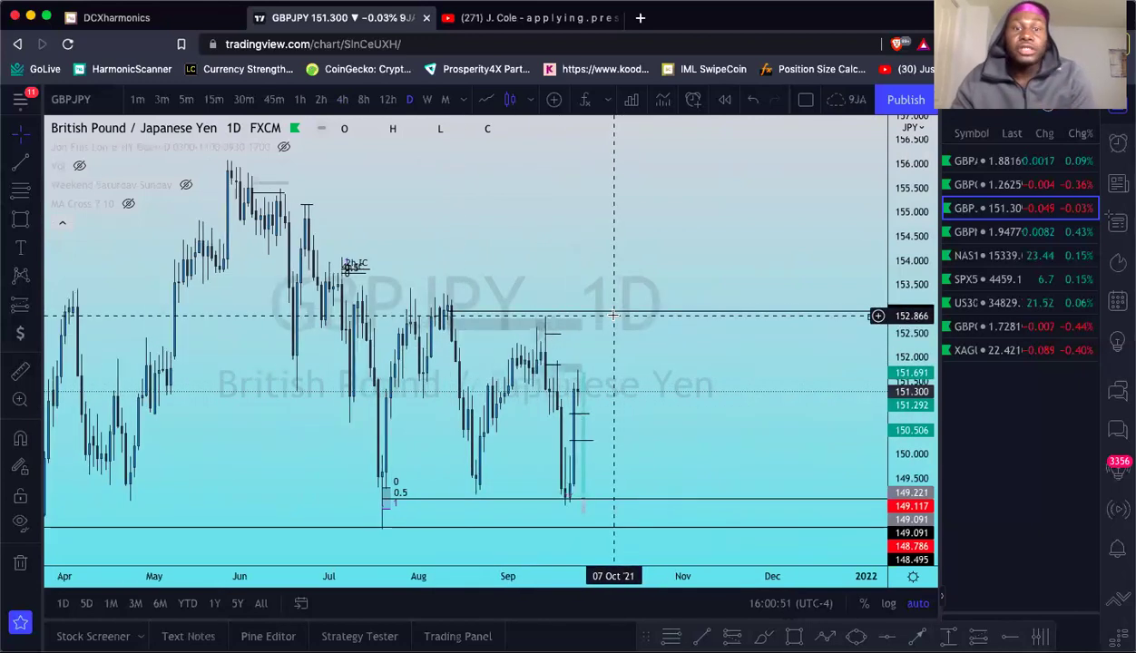
pyautogui.scroll(2, 635, 256)
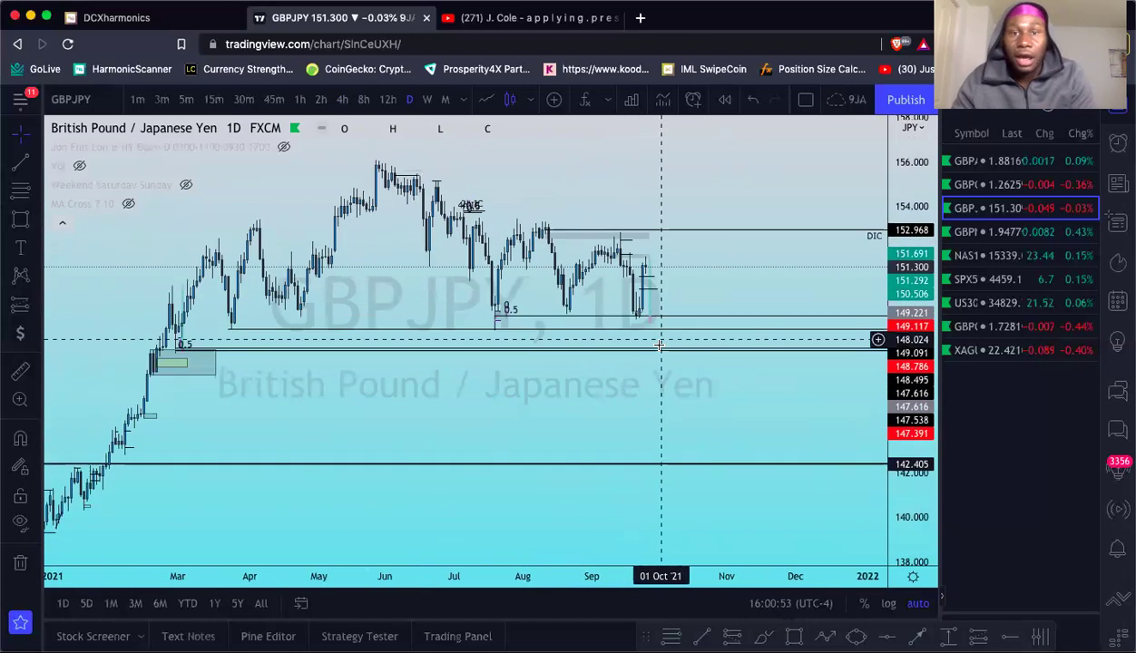
pyautogui.scroll(2, 661, 257)
pyautogui.scroll(1, 662, 259)
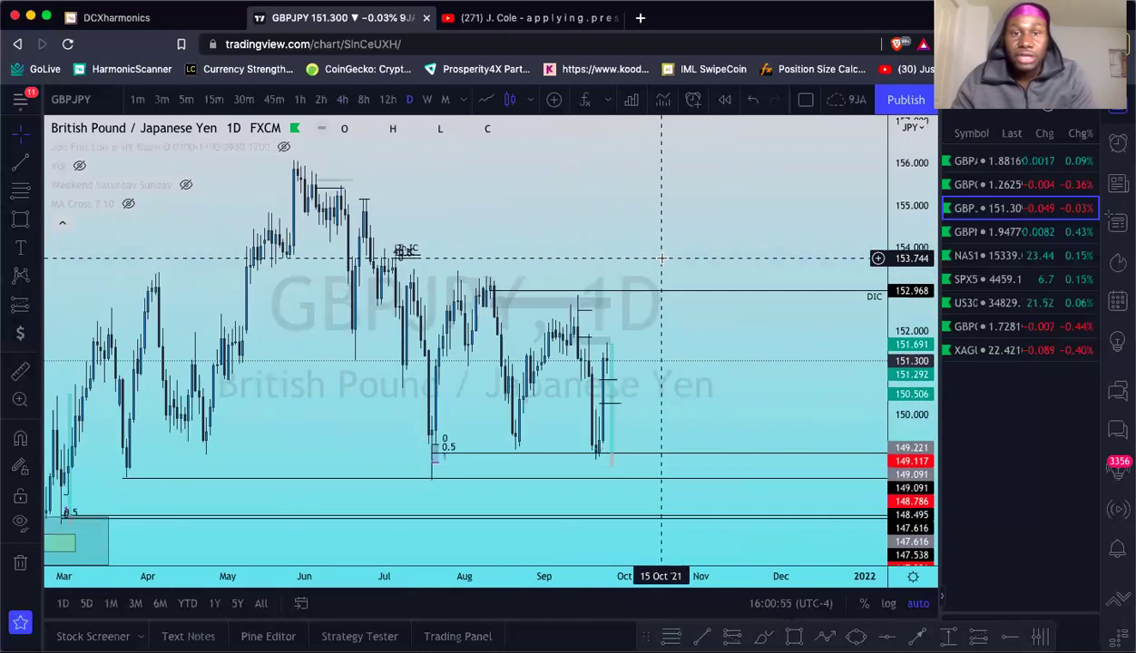
# Step: Open GBPCAD, switch it from the daily to the 4-hour timeframe and examine the short position, grey zones and 1.73086 line
pyautogui.click(1002, 332)
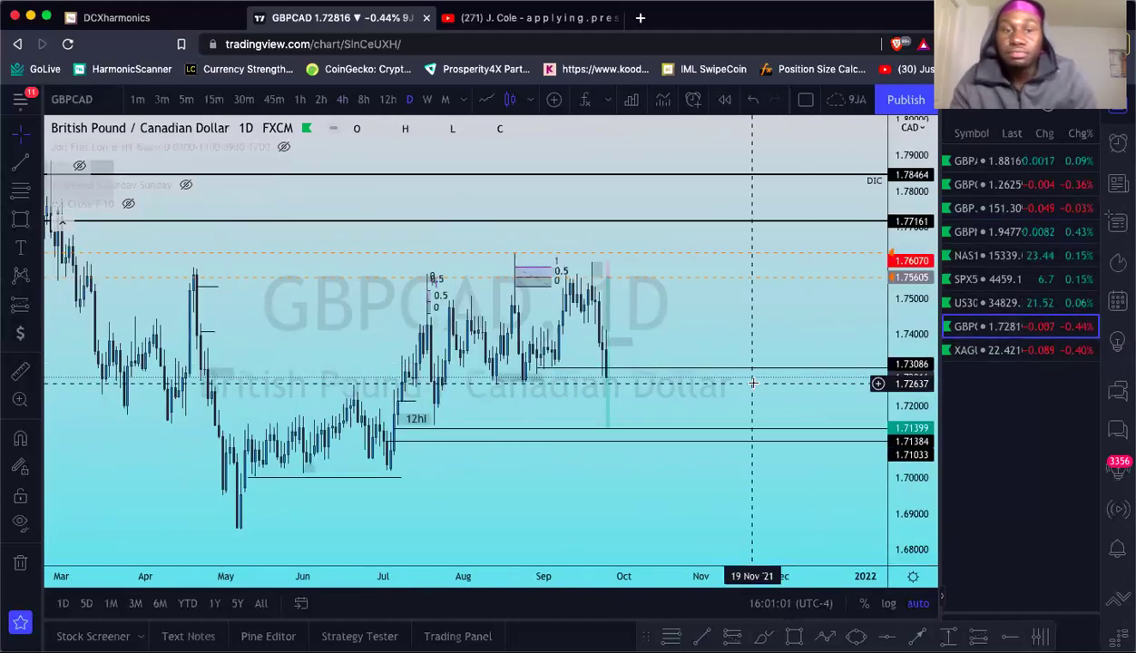
pyautogui.scroll(3, 752, 383)
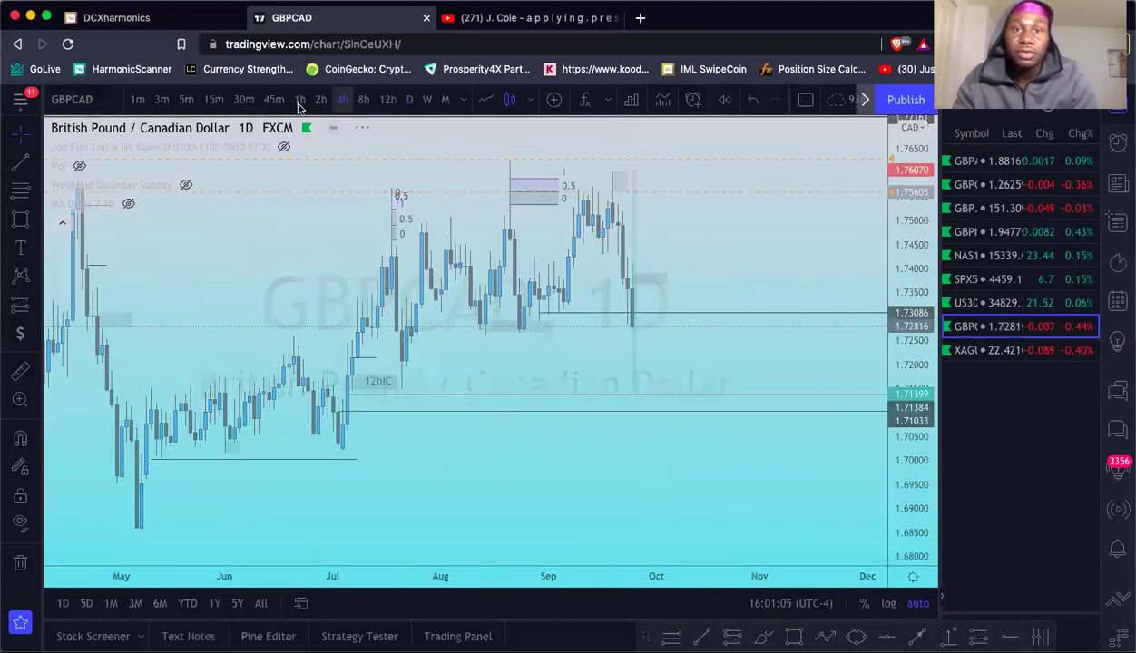
pyautogui.click(342, 99)
pyautogui.hscroll(-5, 551, 227)
pyautogui.scroll(-2, 245, 264)
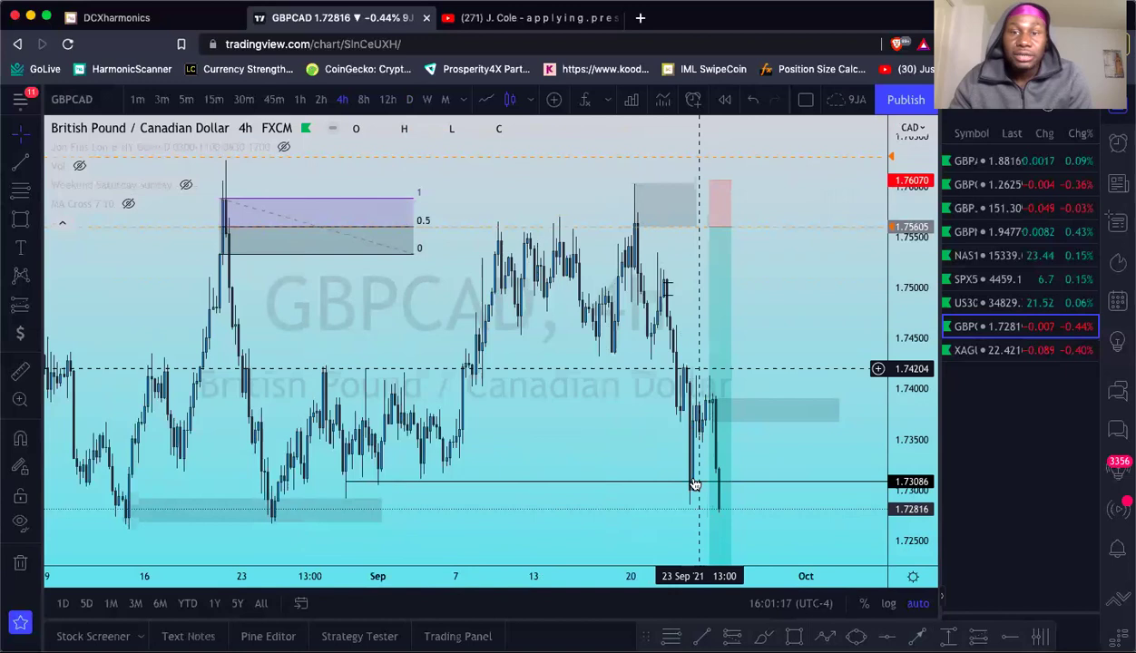
pyautogui.scroll(-3, 693, 481)
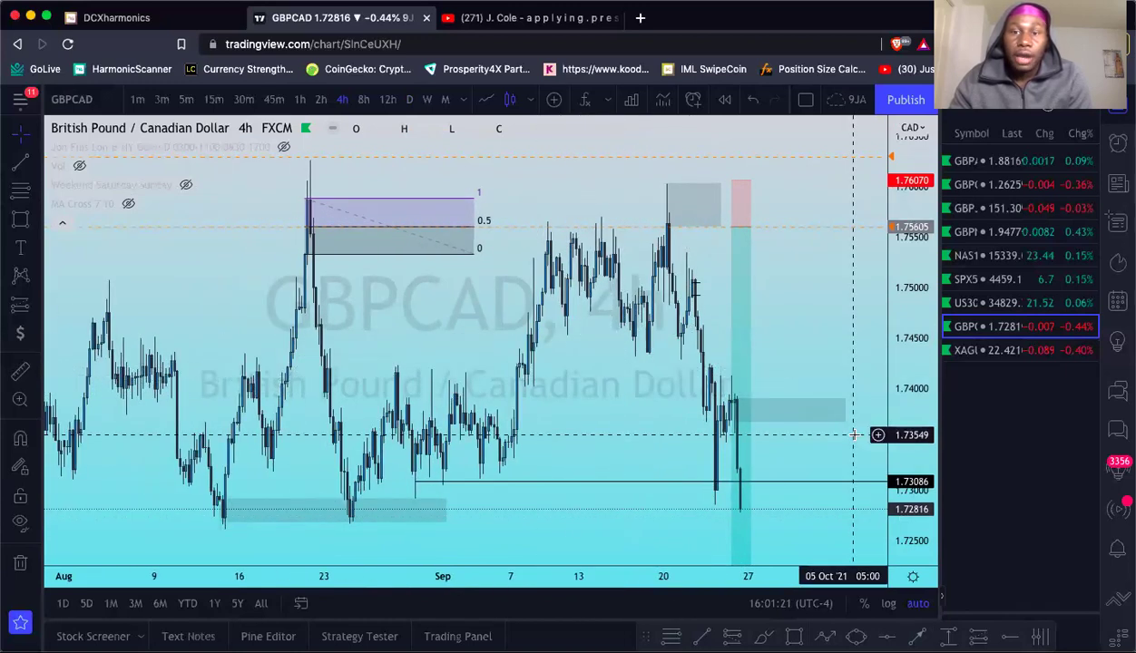
pyautogui.scroll(-2, 817, 422)
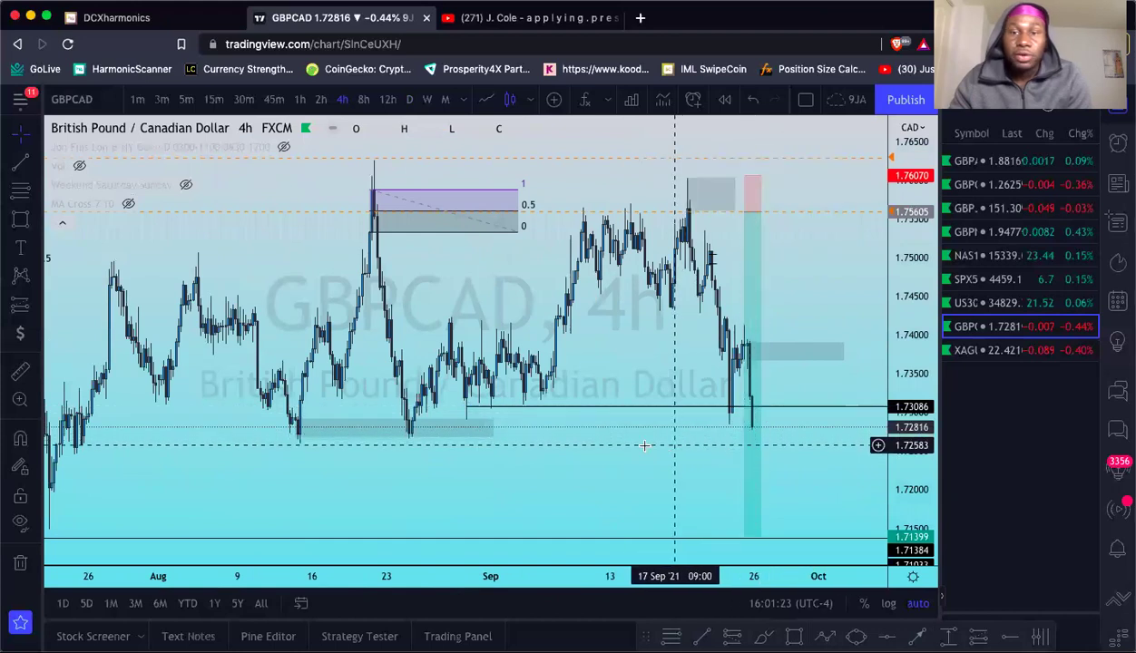
pyautogui.scroll(-1, 428, 446)
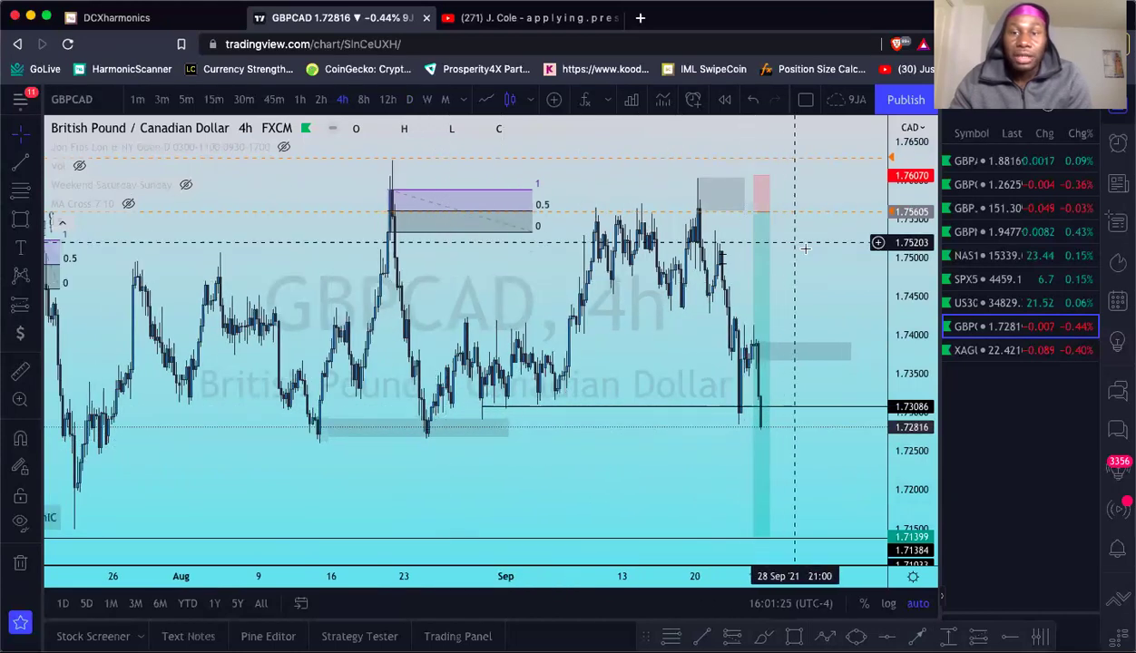
pyautogui.scroll(-3, 558, 509)
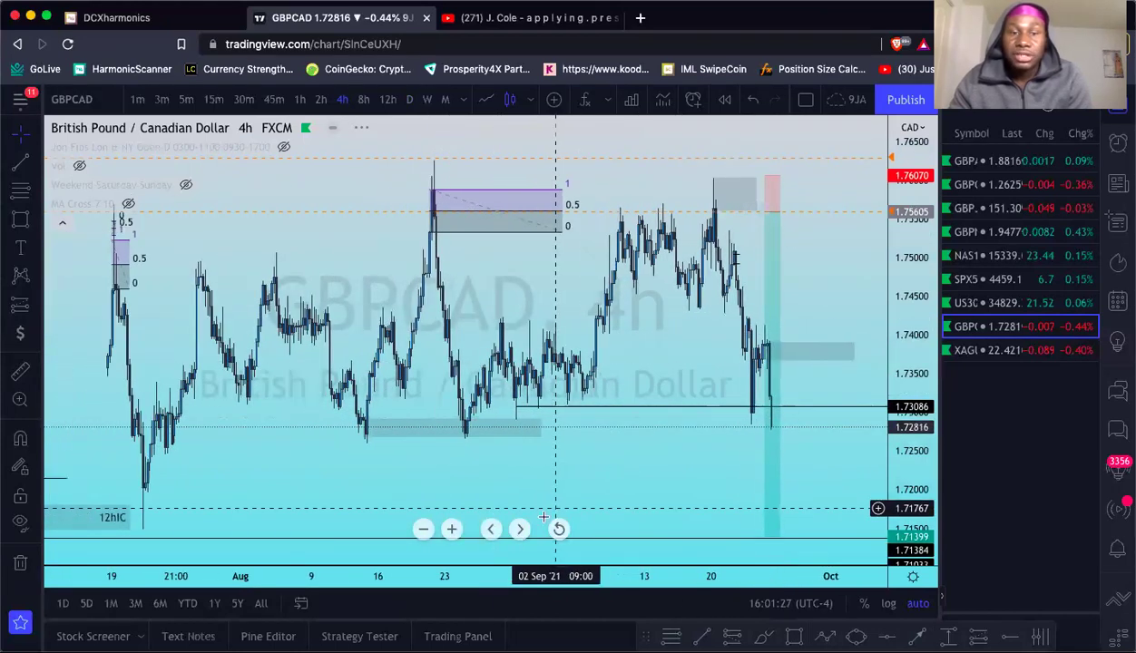
pyautogui.scroll(-1, 544, 449)
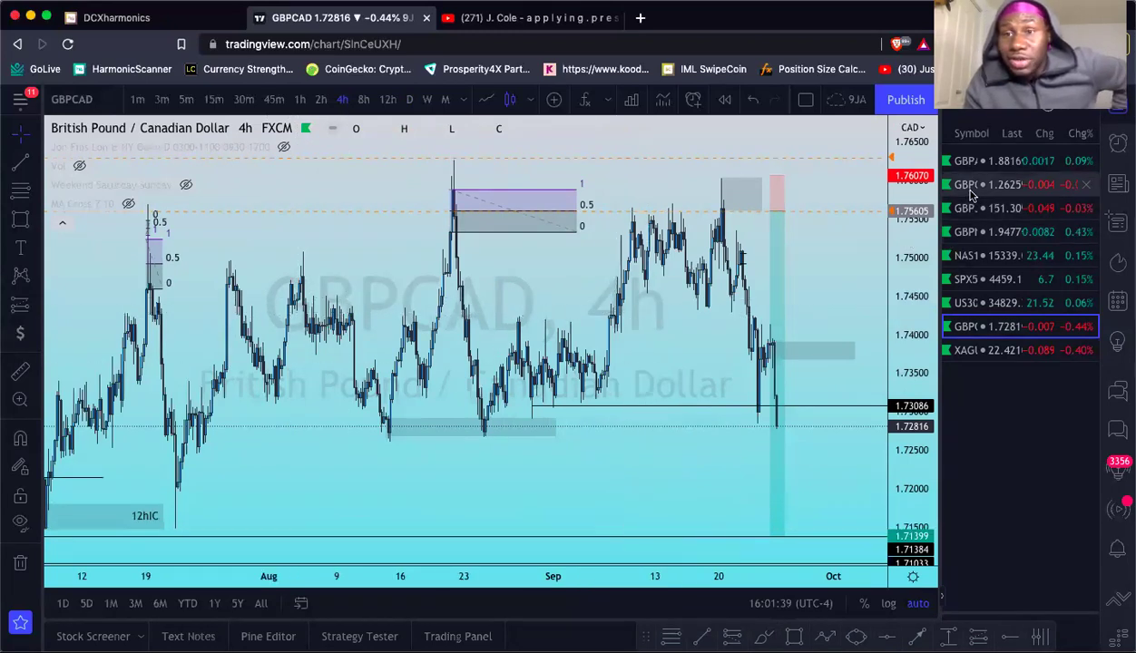
pyautogui.click(976, 110)
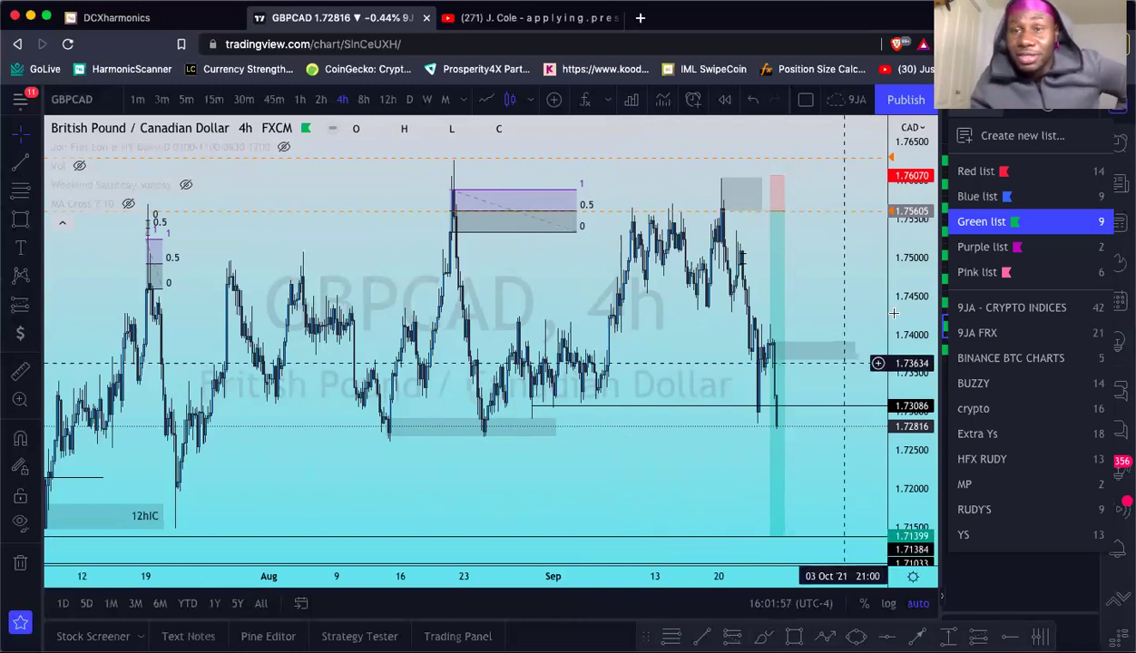
pyautogui.click(854, 302)
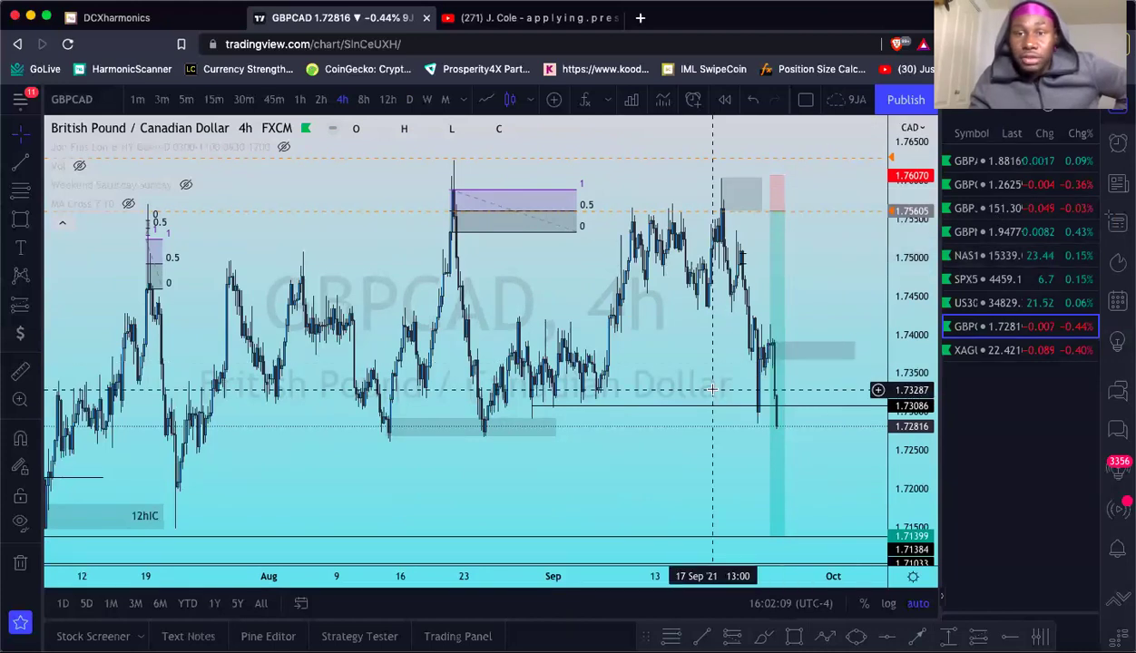
pyautogui.click(980, 118)
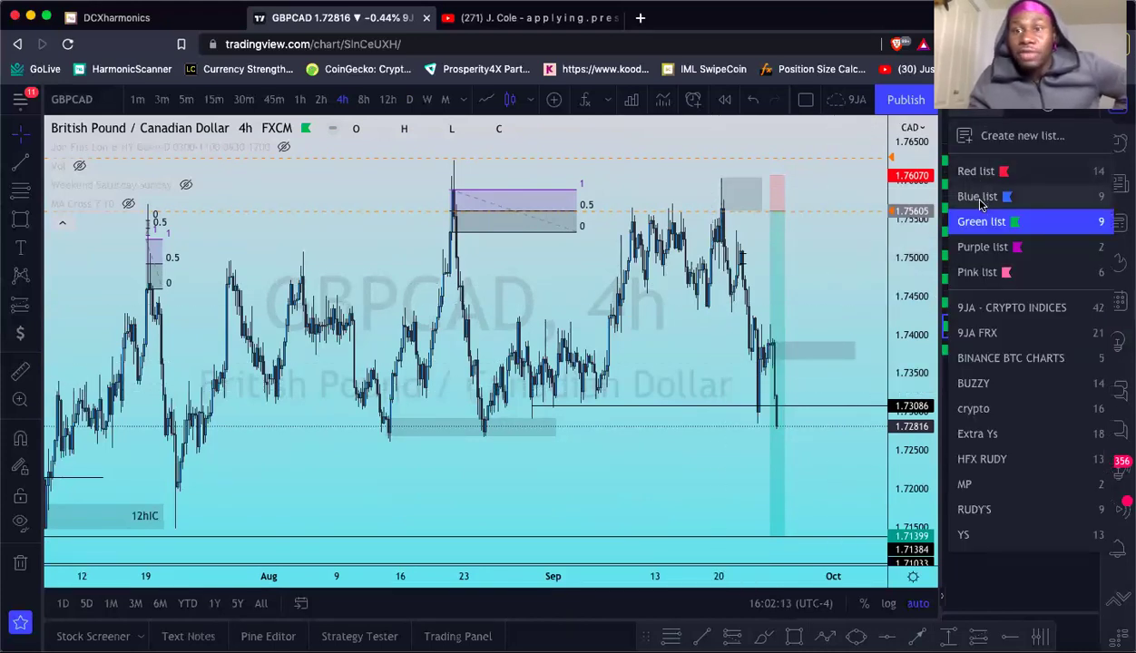
pyautogui.click(983, 227)
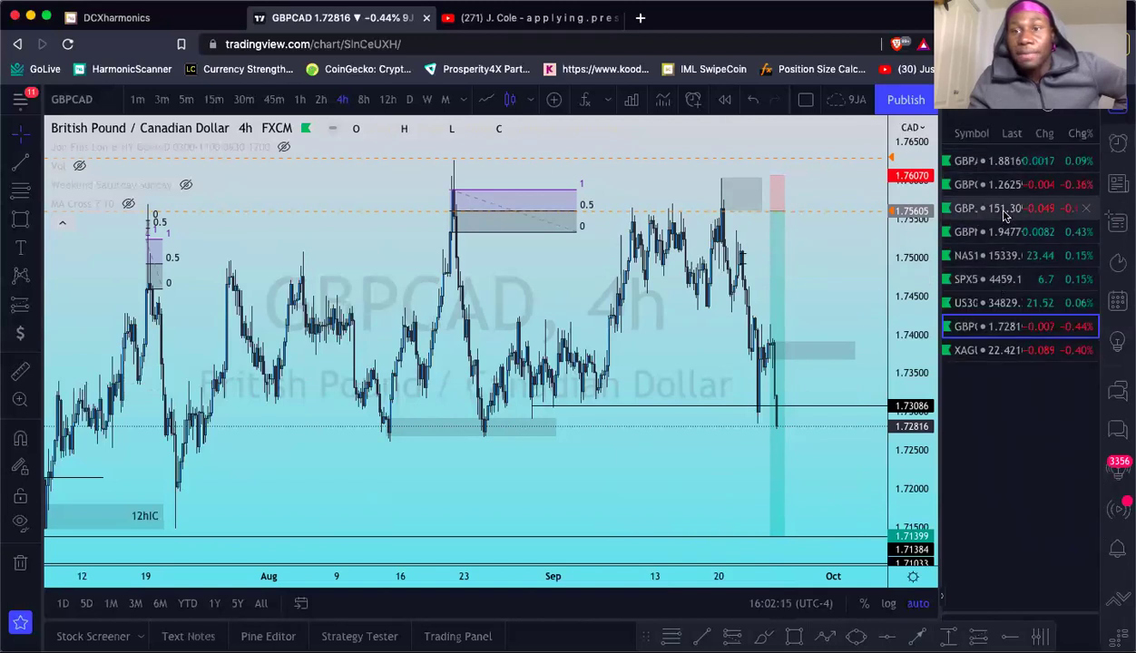
# Step: Open GBPAUD on the 4-hour timeframe and examine the Fibonacci retracement and the planned short position
pyautogui.click(981, 167)
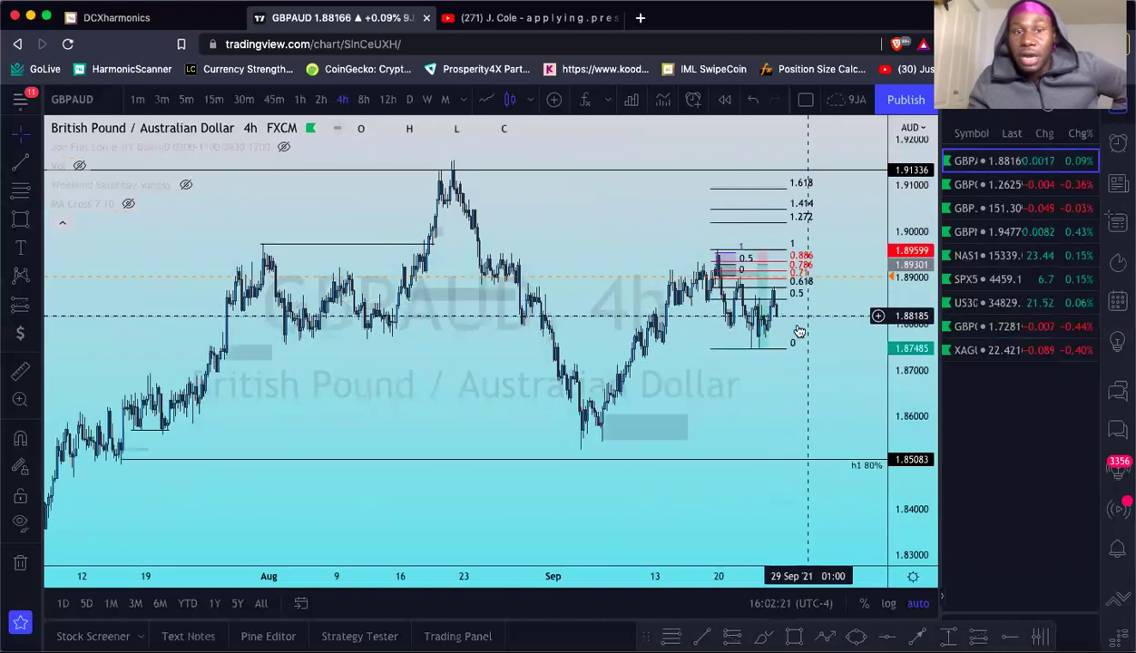
pyautogui.scroll(5, 797, 325)
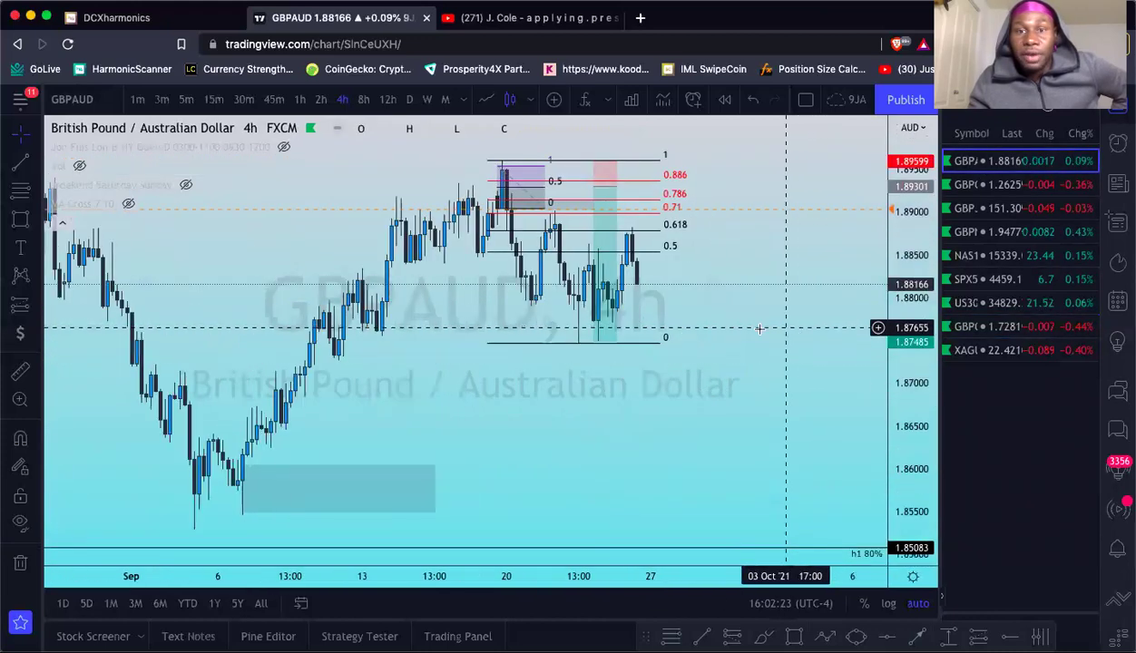
pyautogui.scroll(2, 717, 310)
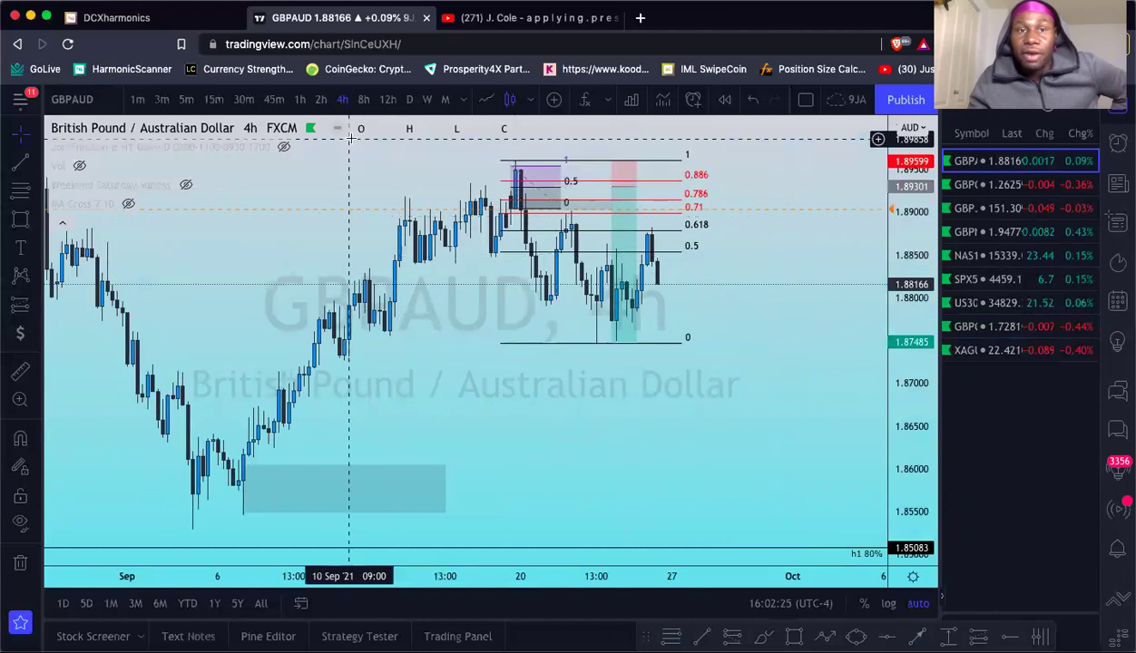
# Step: Switch GBPAUD to the 2-hour timeframe and move the Fibonacci retracement's upper anchor to the 21 September swing high near 1.89000
pyautogui.click(300, 99)
pyautogui.click(321, 100)
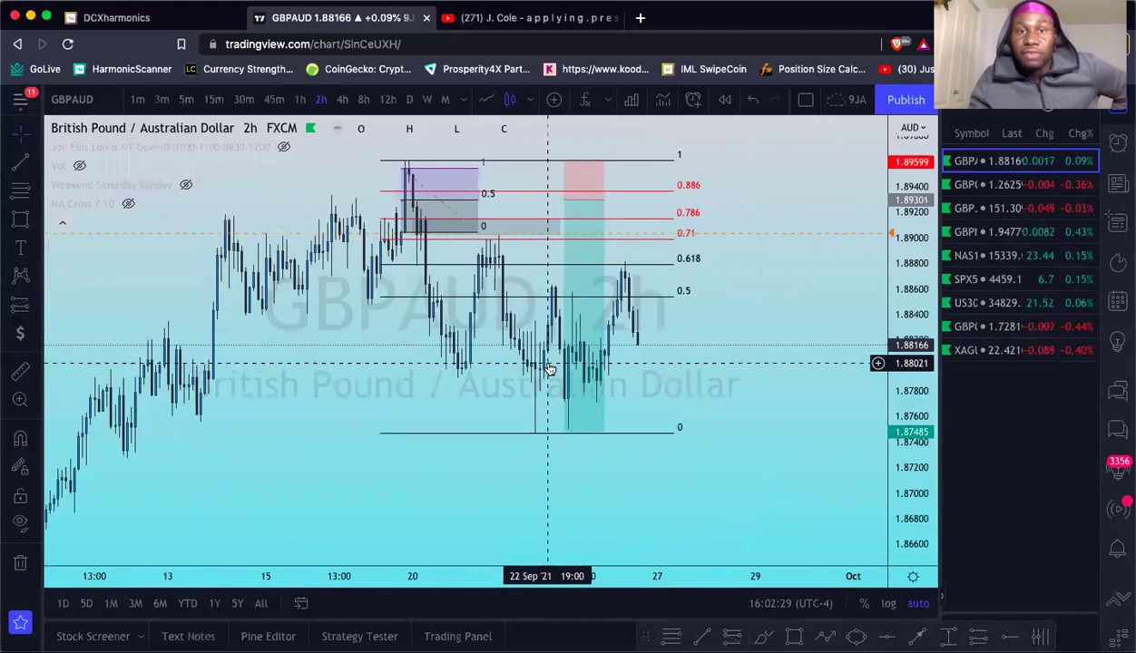
pyautogui.scroll(2, 549, 367)
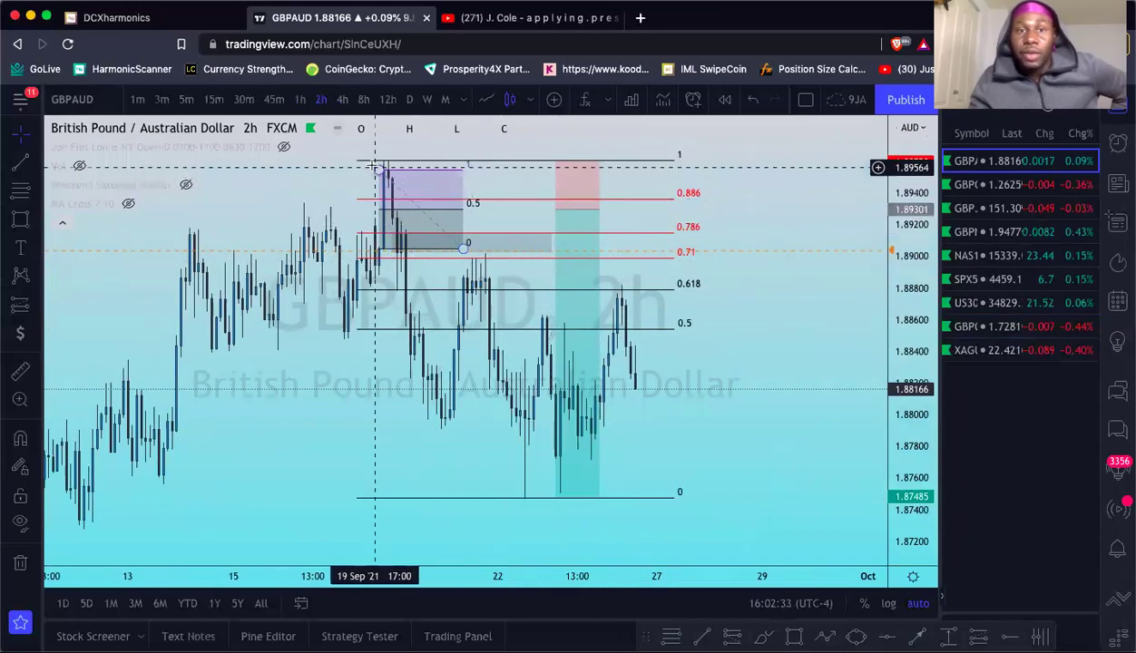
pyautogui.moveTo(359, 162)
pyautogui.mouseDown()
pyautogui.moveTo(468, 243)
pyautogui.moveTo(463, 254)
pyautogui.mouseUp()
pyautogui.click(515, 312)
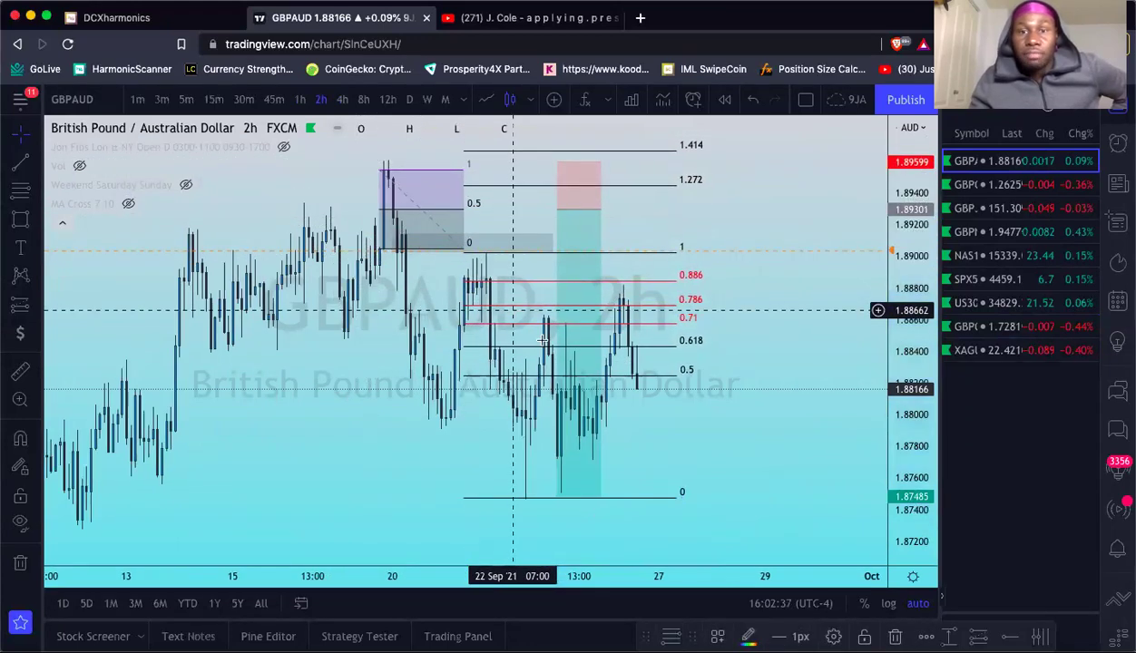
# Step: Examine the GBPAUD short position against the adjusted Fibonacci levels and the lower grey zone near 1.86000
pyautogui.scroll(1, 589, 389)
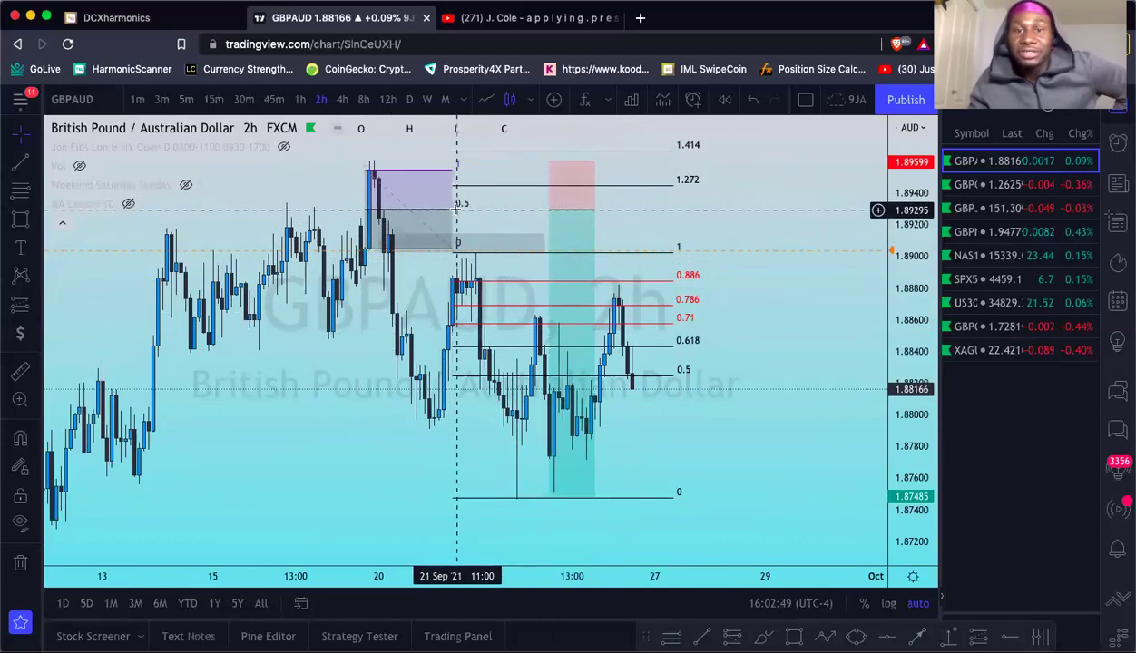
pyautogui.scroll(-3, 563, 299)
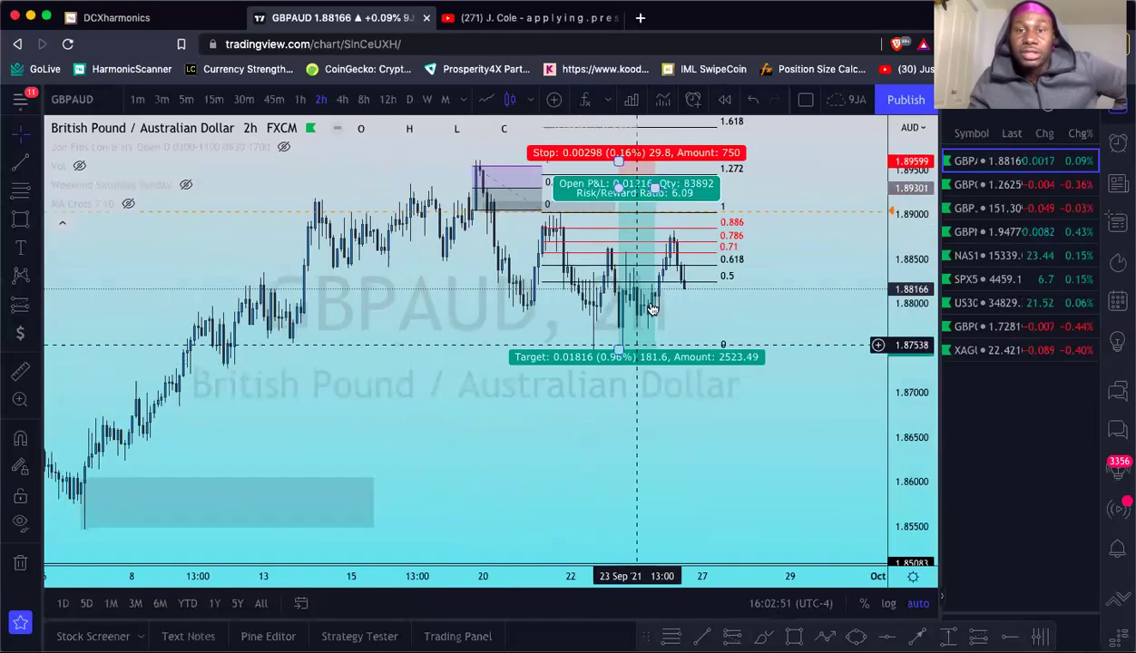
pyautogui.moveTo(429, 504); pyautogui.dragTo(414, 502)
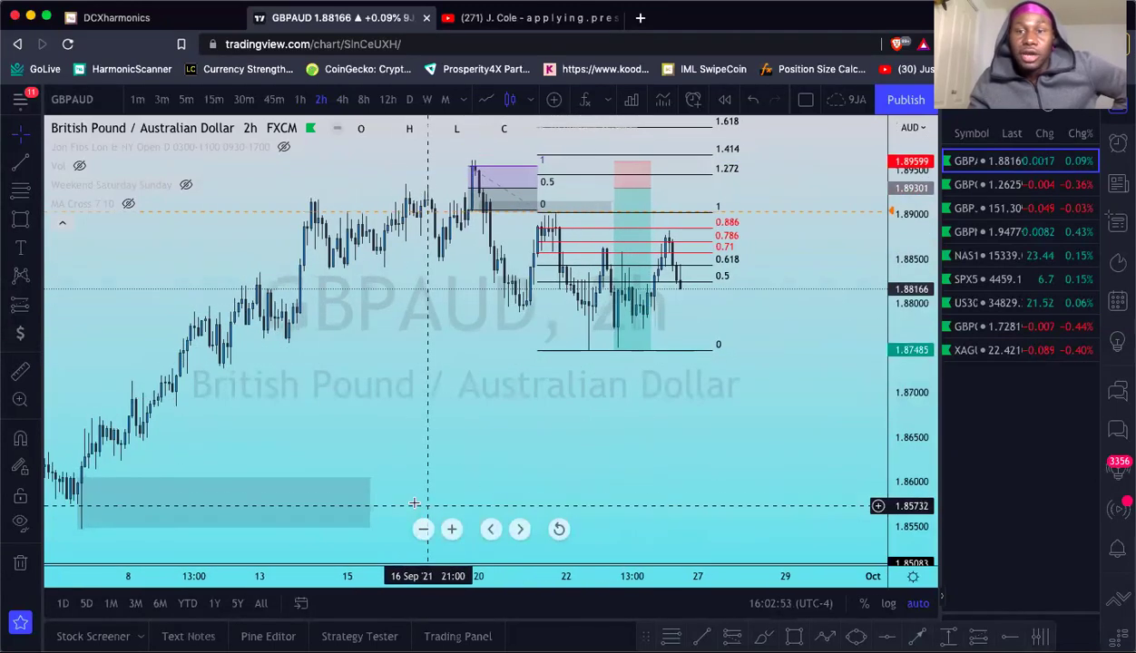